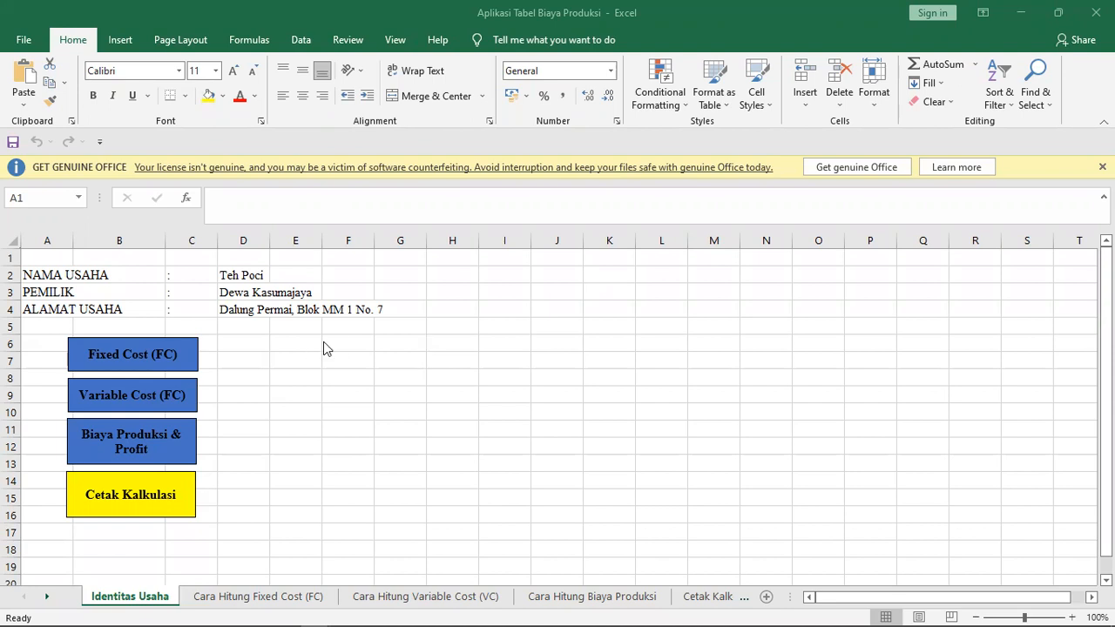
Step: Open the Cetak Kalkulasi sheet and review its sections from Fixed Cost through the HPP table to the production cost table
left_click(129, 506)
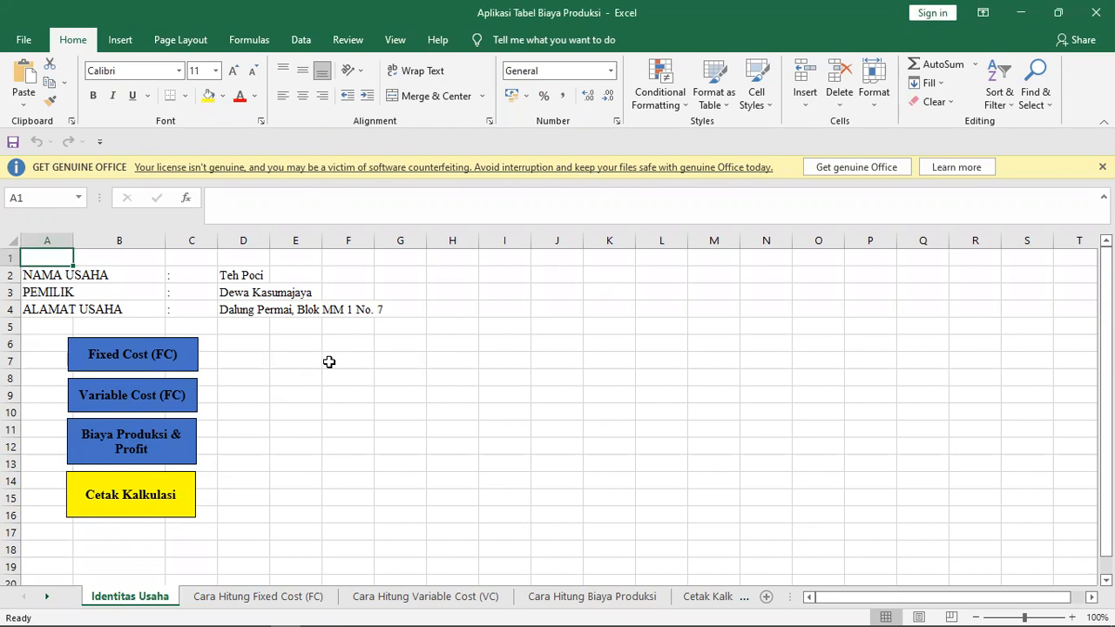
left_click(169, 510)
scroll(87, 366, "down", 2)
scroll(87, 366, "up", 1)
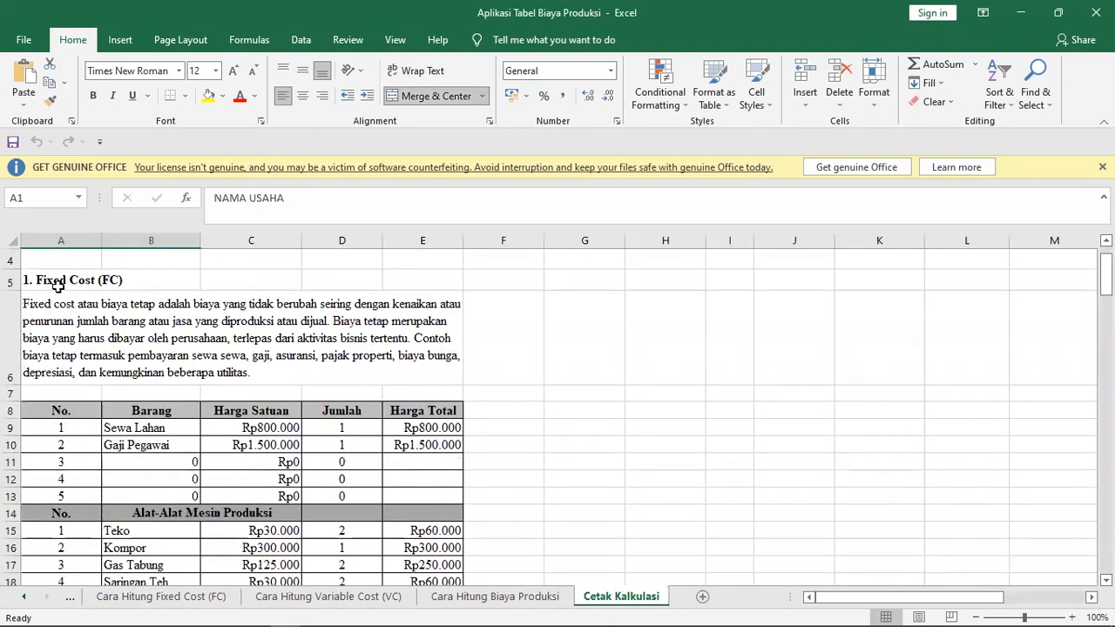
left_click_drag(63, 288, 304, 438)
scroll(304, 438, "down", 3)
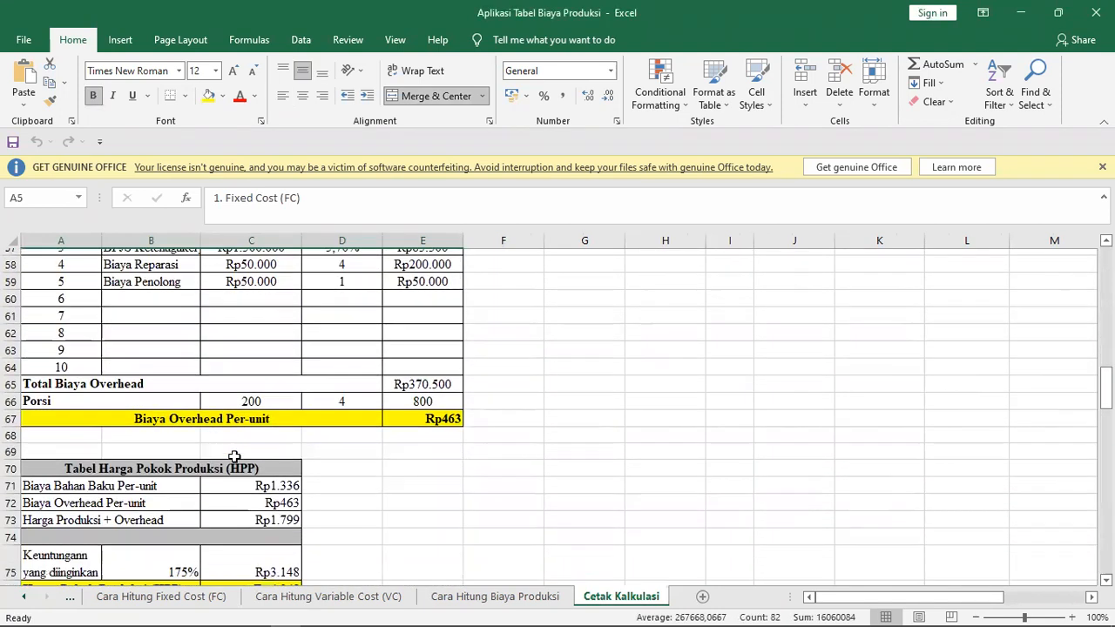
scroll(171, 453, "down", 4)
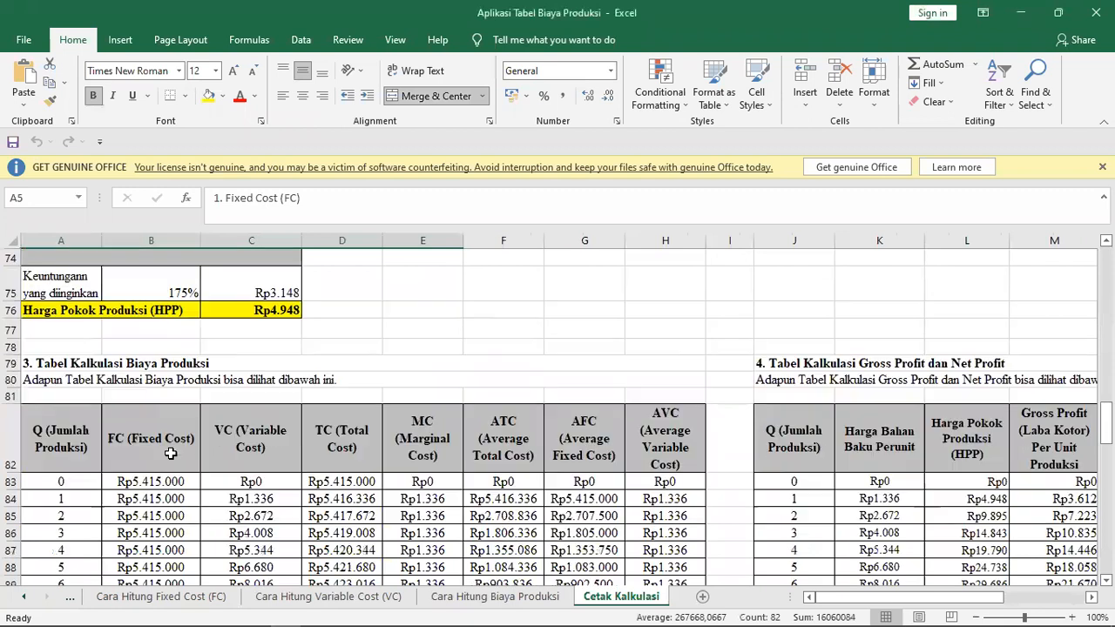
scroll(730, 499, "down", 1)
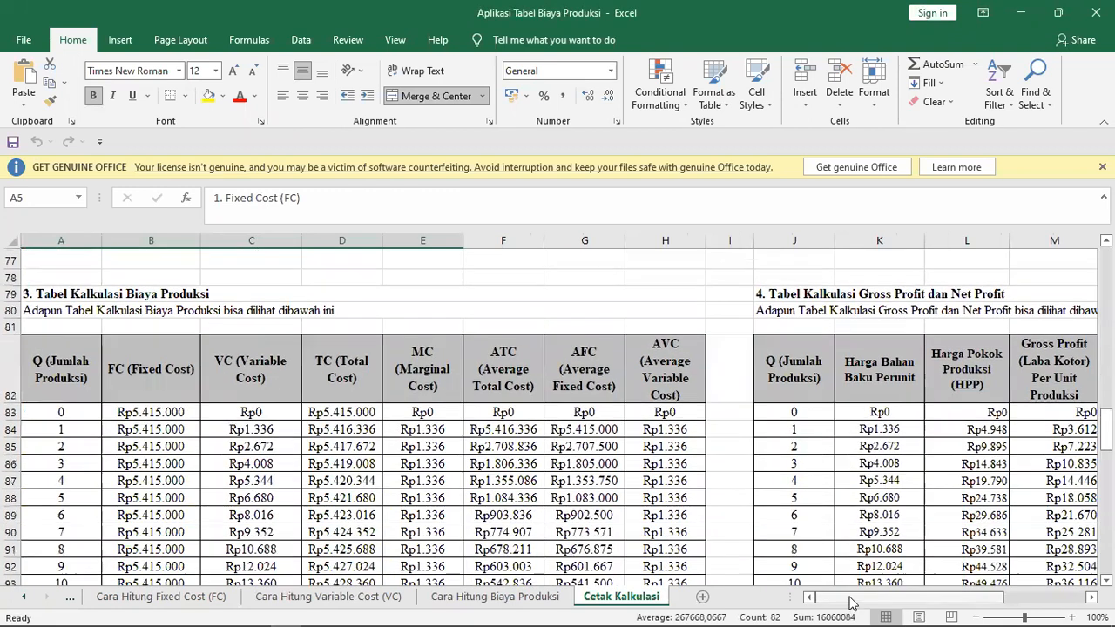
Step: Examine all columns of the Gross Profit and Net Profit calculation table on the Cetak Kalkulasi sheet
left_click_drag(853, 598, 932, 593)
scroll(808, 482, "down", 2)
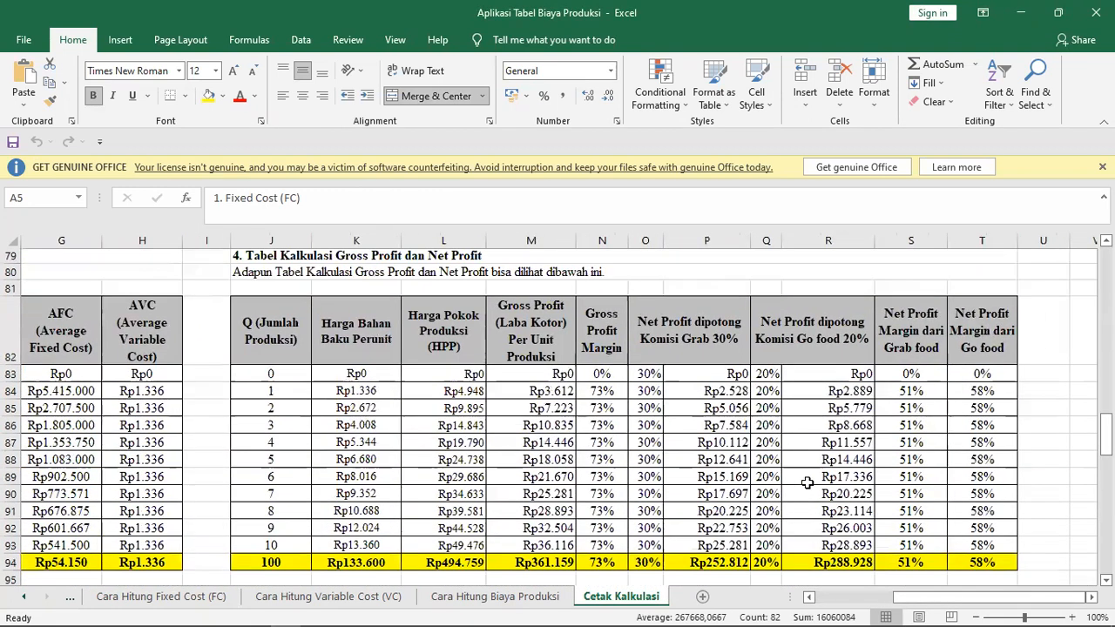
scroll(808, 483, "up", 2)
scroll(807, 483, "down", 1)
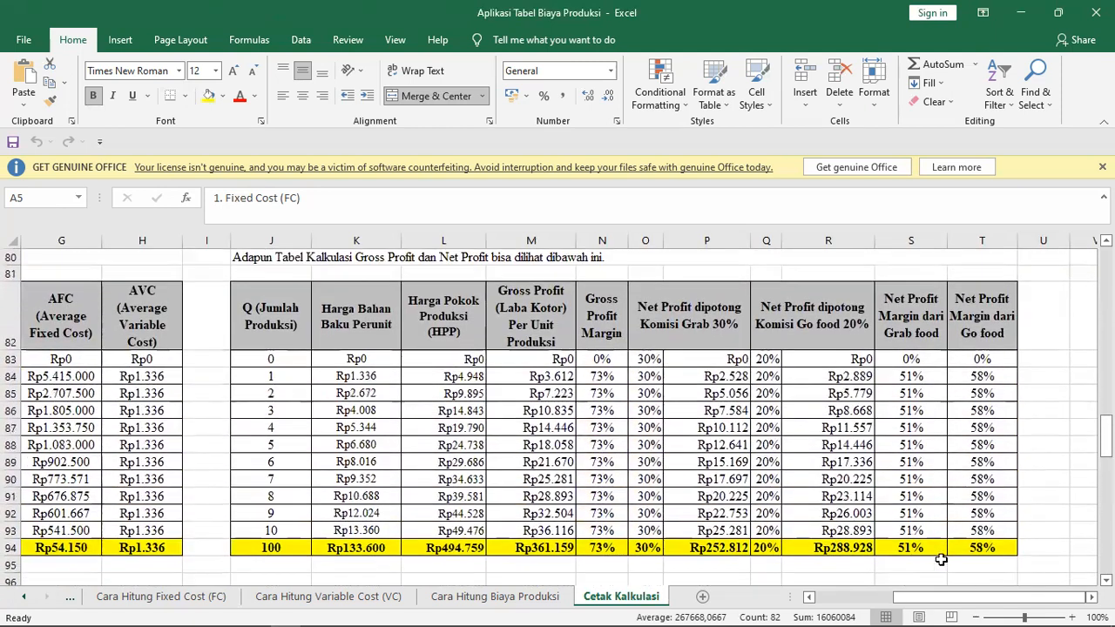
left_click_drag(941, 600, 649, 596)
Step: Look back over the Variable Cost, HPP and calculation table headings, and return to the Identitas Usaha home sheet
scroll(503, 493, "up", 14)
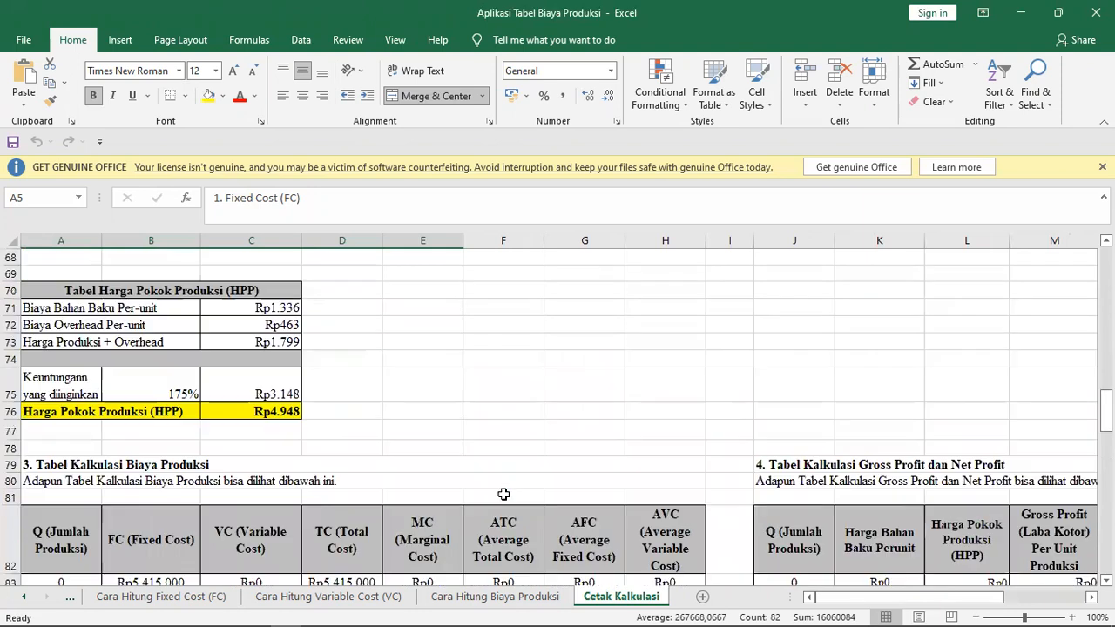
scroll(192, 394, "up", 11)
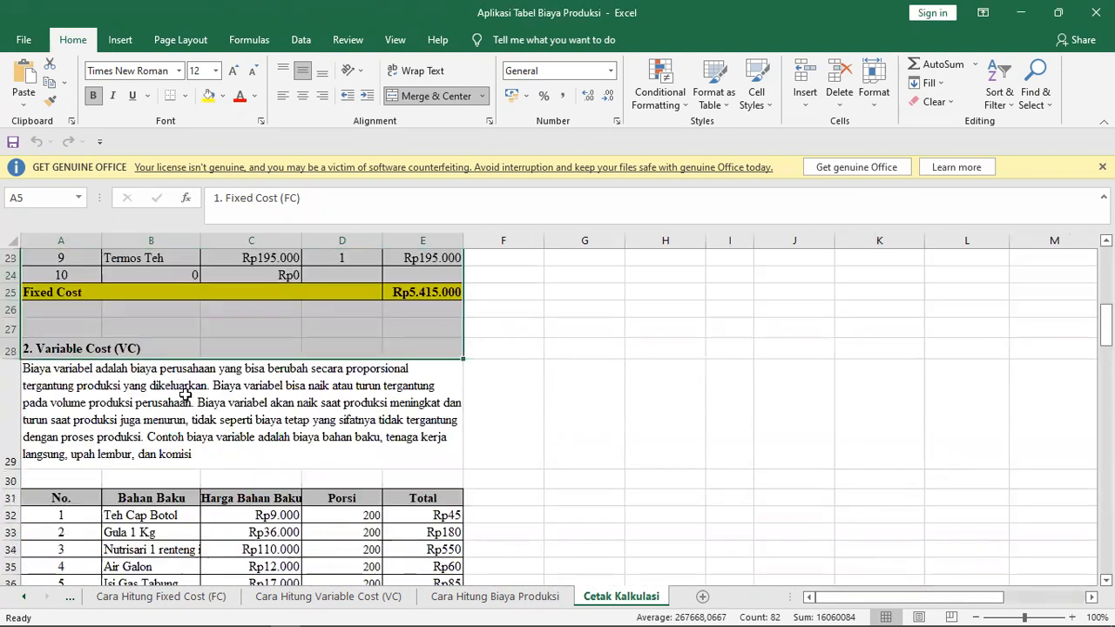
scroll(185, 395, "down", 15)
scroll(186, 395, "down", 8)
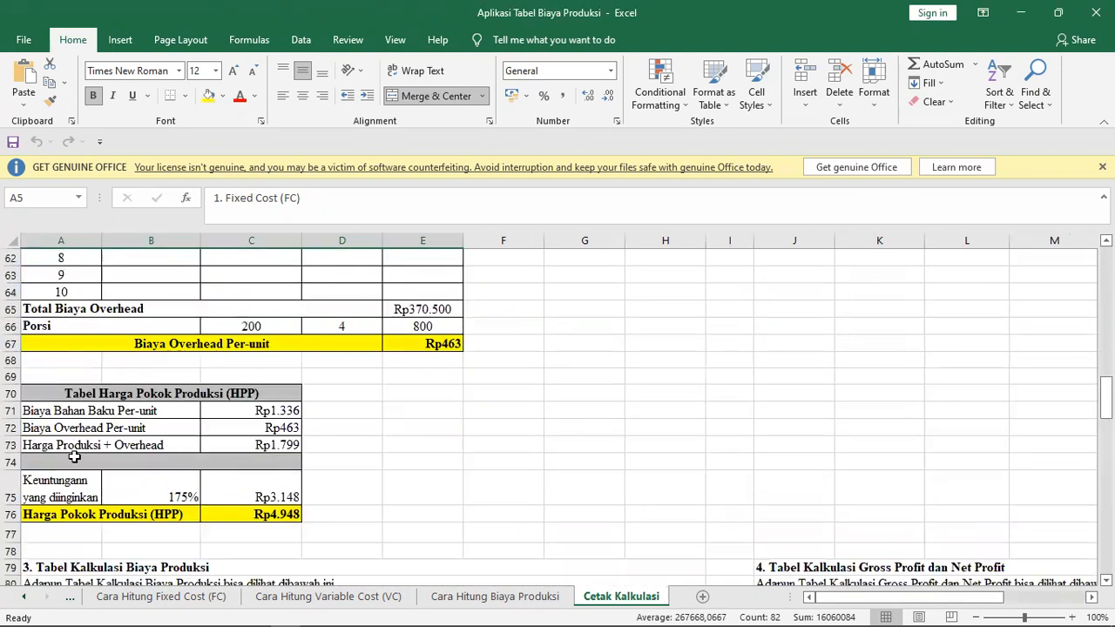
left_click(48, 364)
left_click(905, 363)
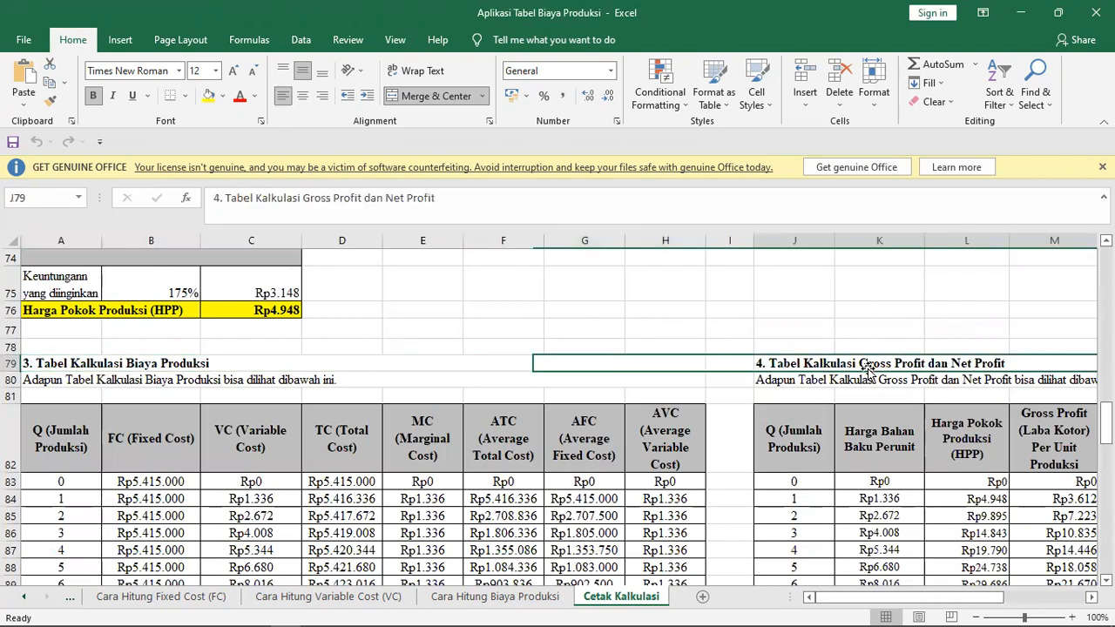
scroll(574, 369, "up", 20)
scroll(574, 369, "up", 1)
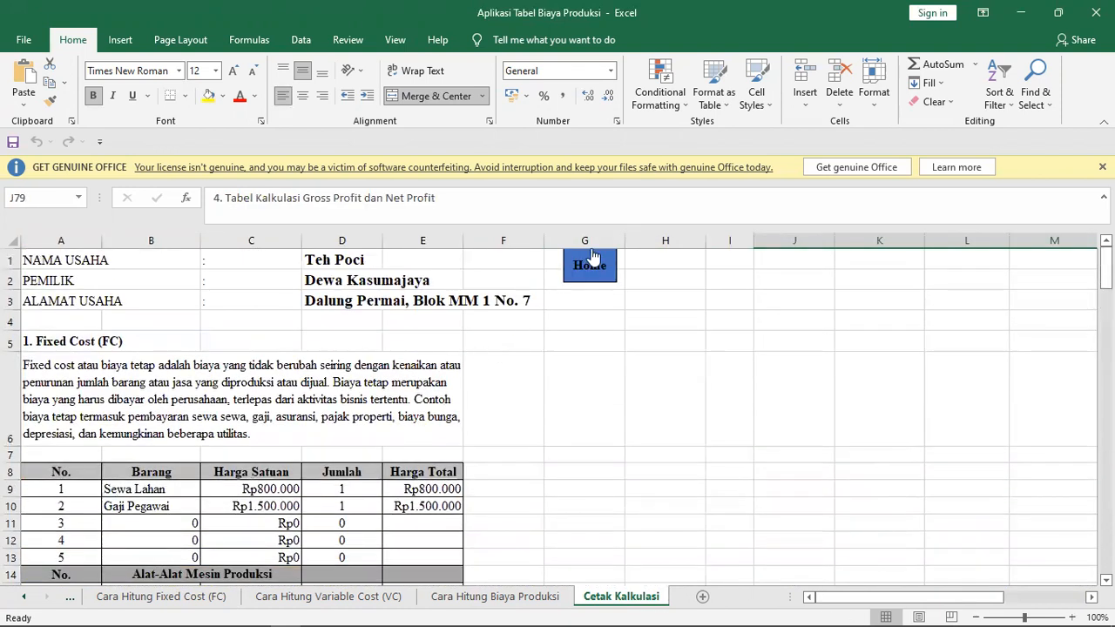
left_click(610, 272)
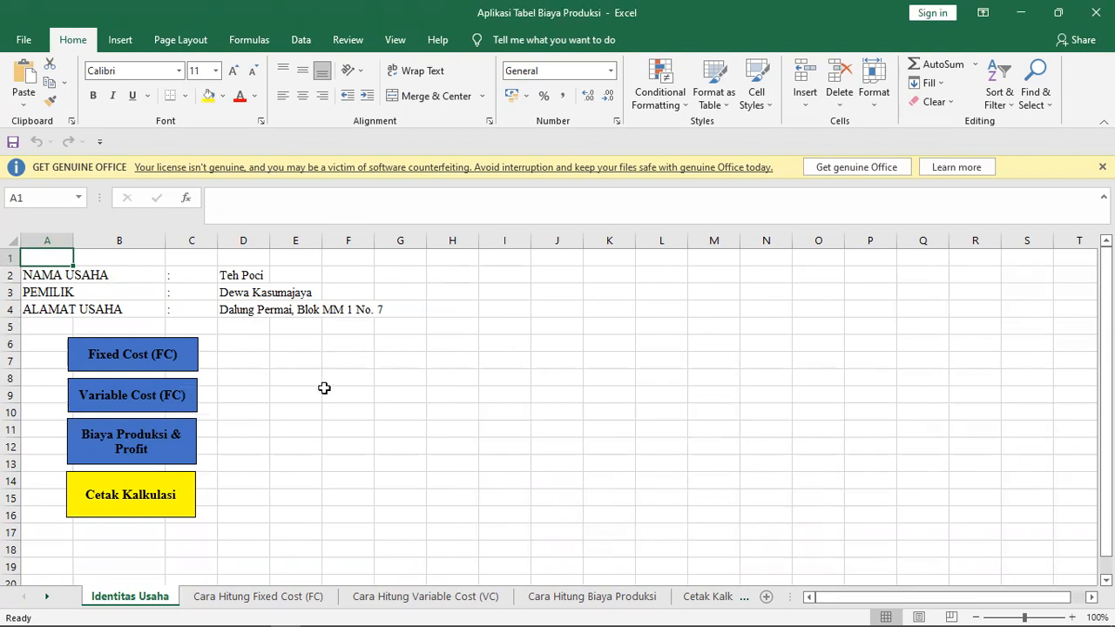
Step: Open the Fixed Cost sheet and examine its item tables and the formula behind the business name
left_click(111, 356)
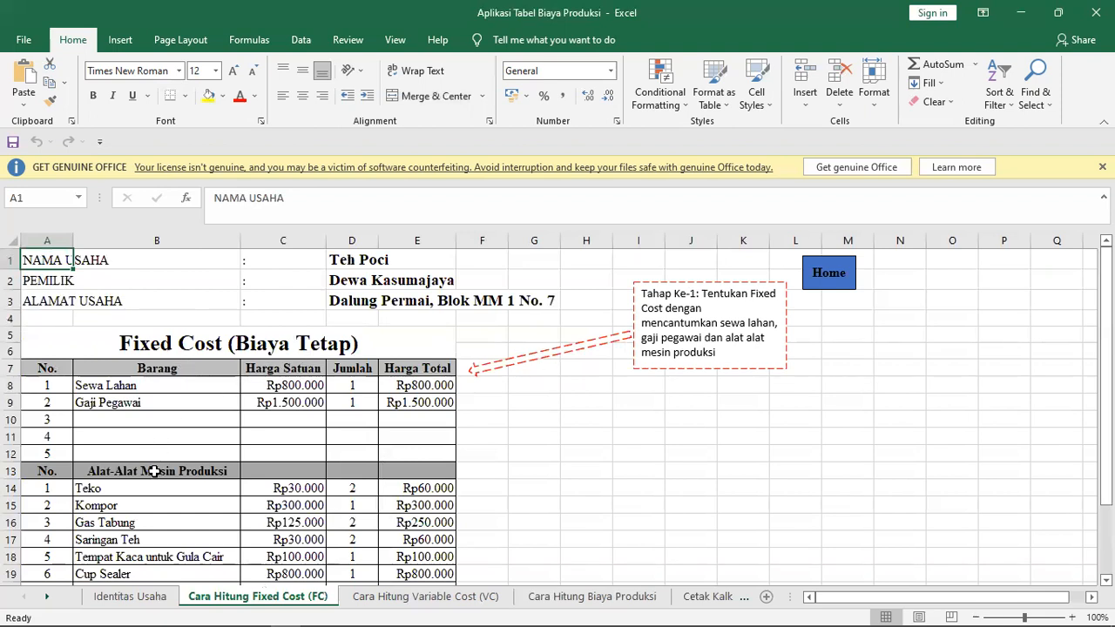
scroll(155, 475, "down", 1)
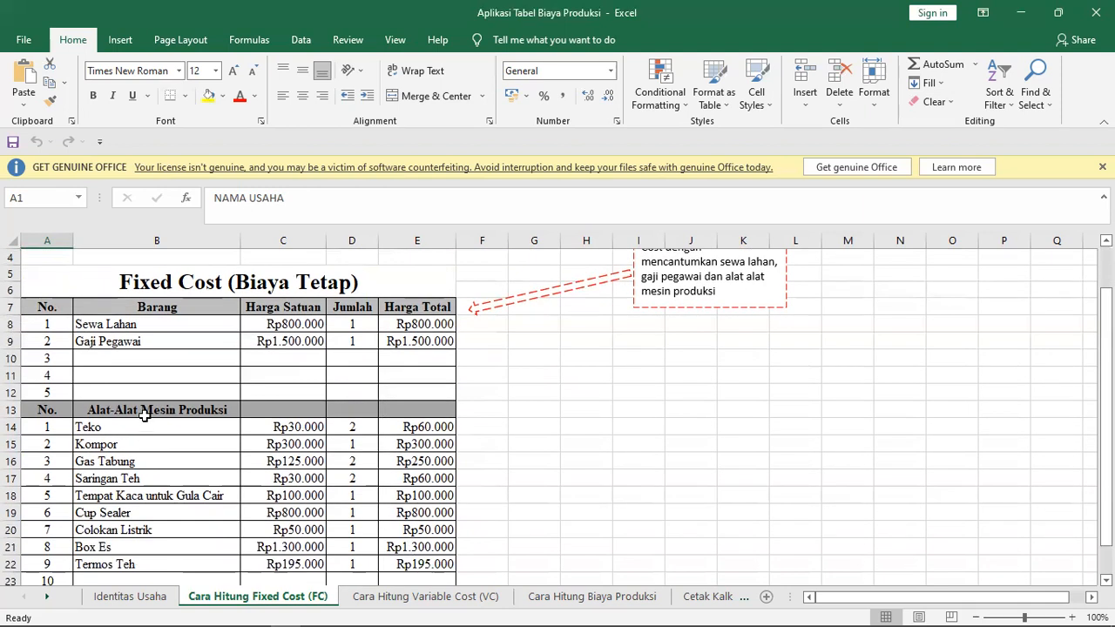
left_click(145, 412)
left_click(198, 427)
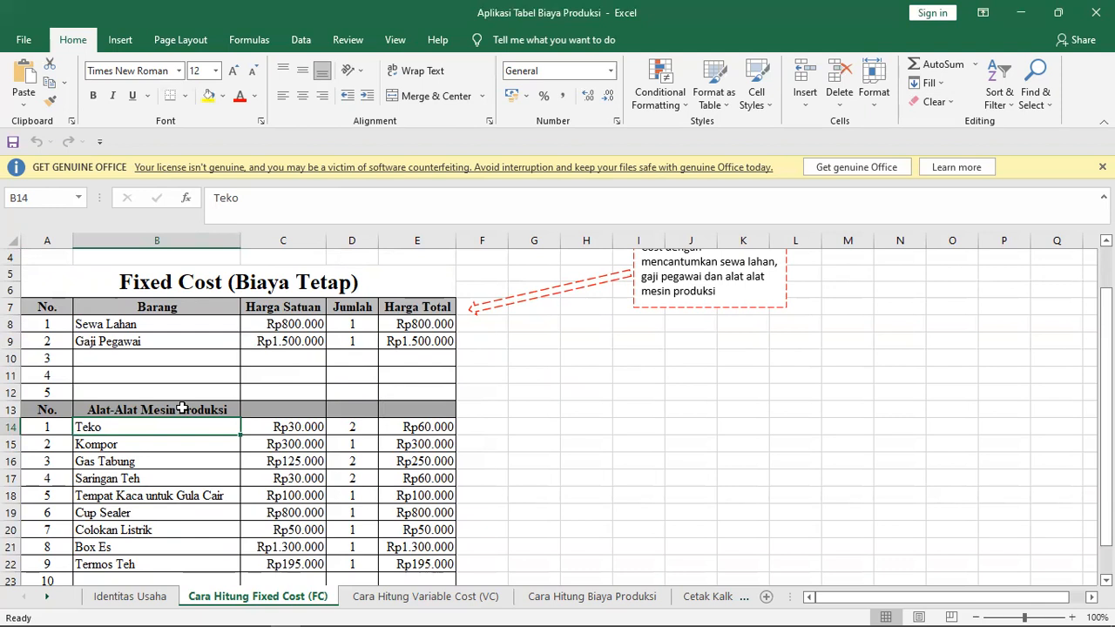
scroll(181, 410, "up", 1)
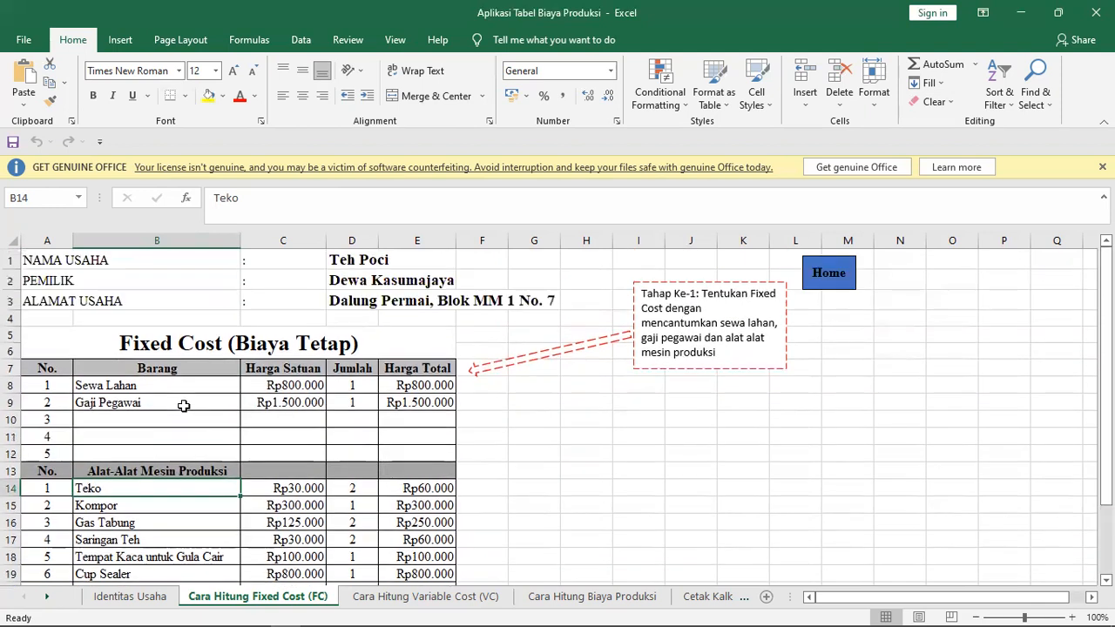
left_click(346, 260)
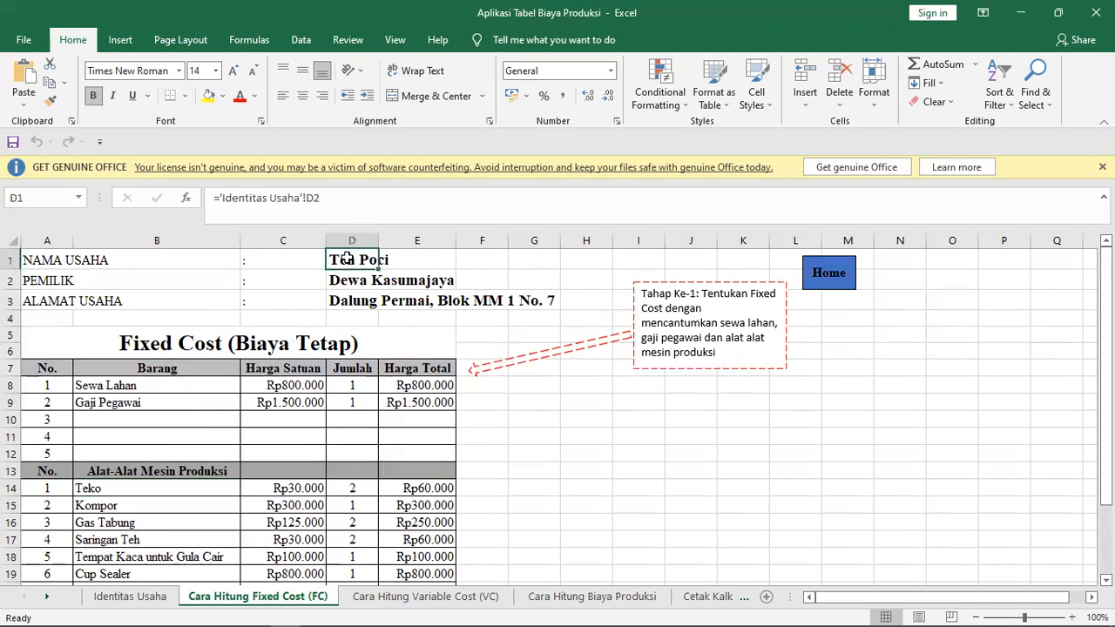
Step: Review the production equipment rows and the fixed cost table's unit prices, quantities and totals
left_click(150, 492)
scroll(207, 481, "down", 2)
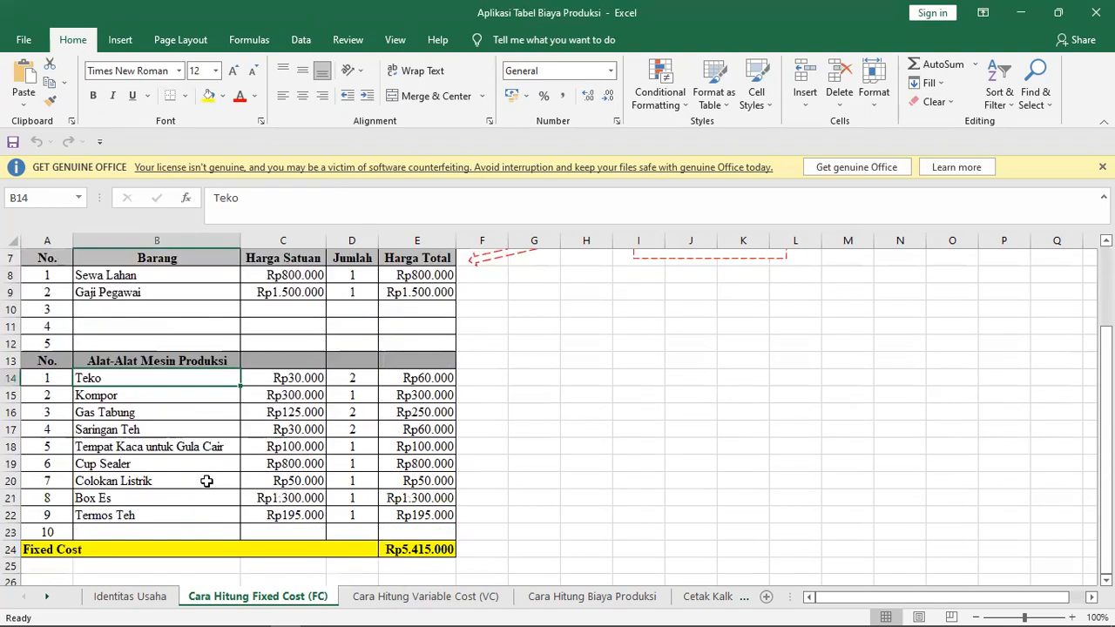
left_click(122, 397)
left_click(137, 429)
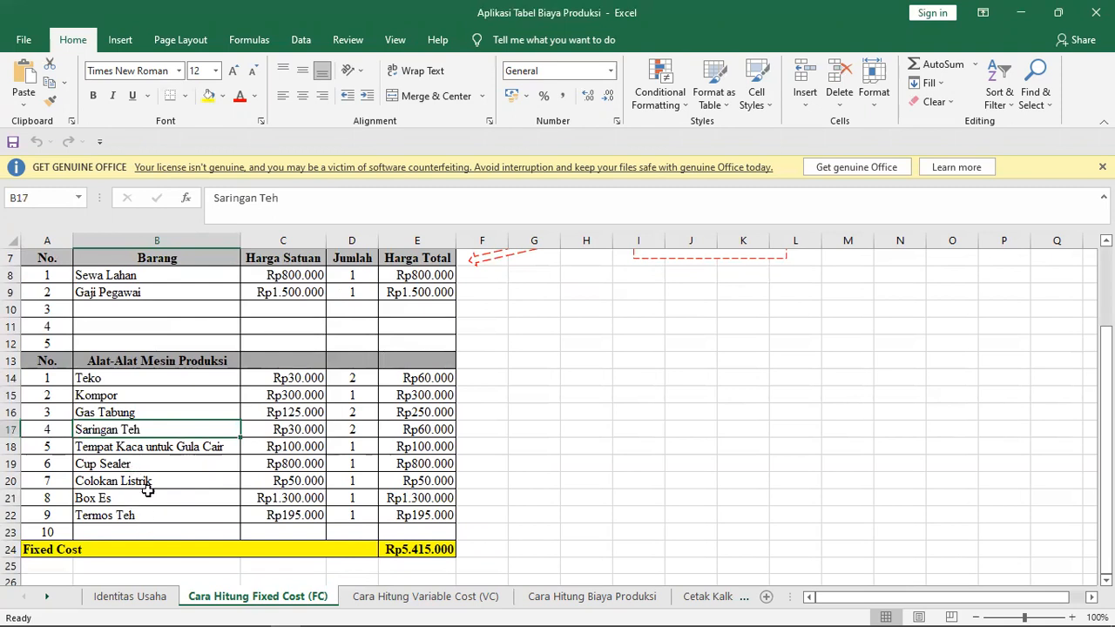
scroll(131, 403, "up", 2)
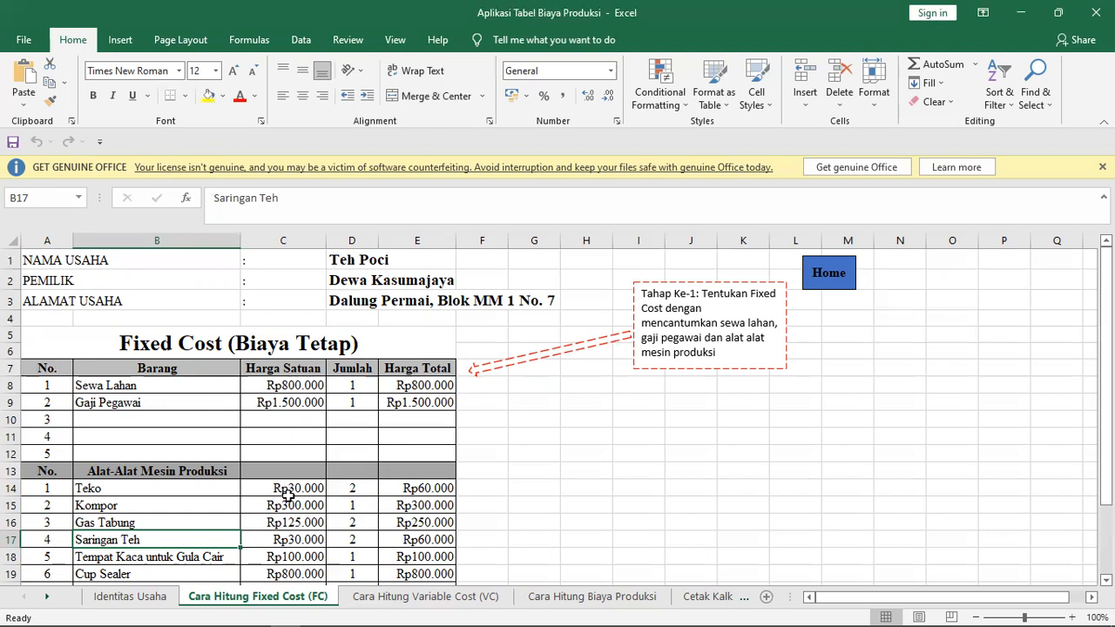
scroll(289, 494, "down", 1)
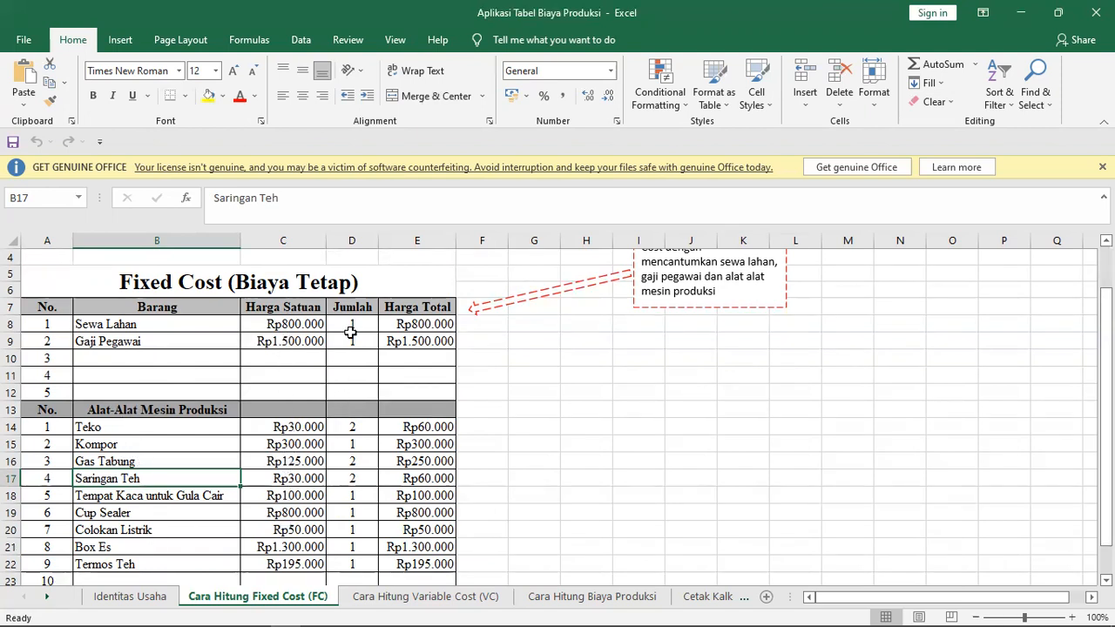
scroll(506, 532, "down", 1)
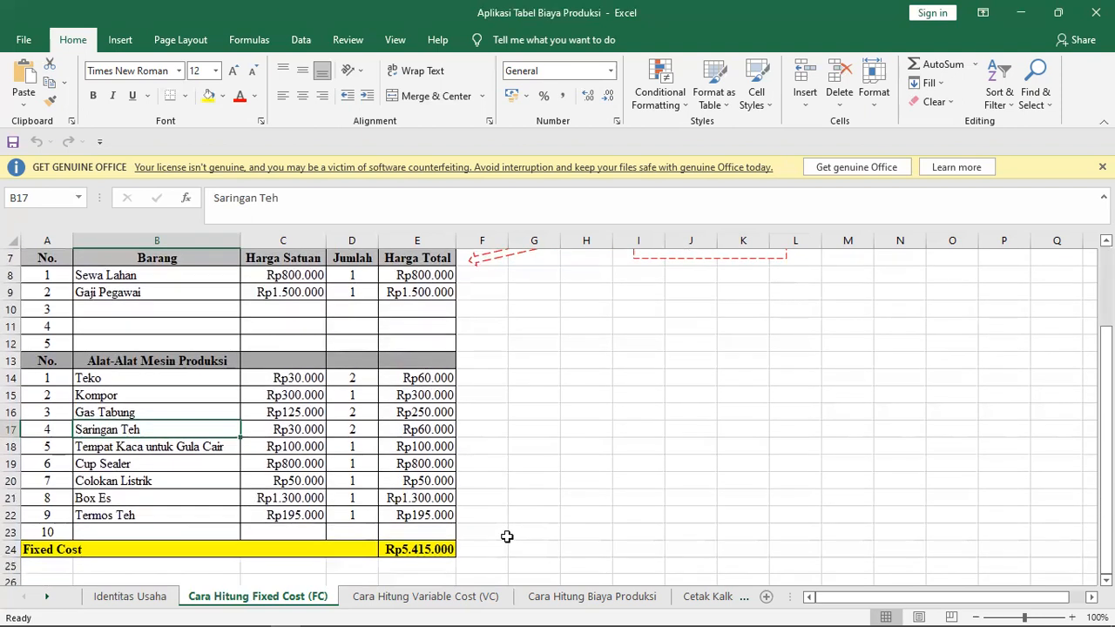
Step: Enter the note "Rp. 230.000" in cell G24, beside the Fixed Cost total row
left_click(526, 547)
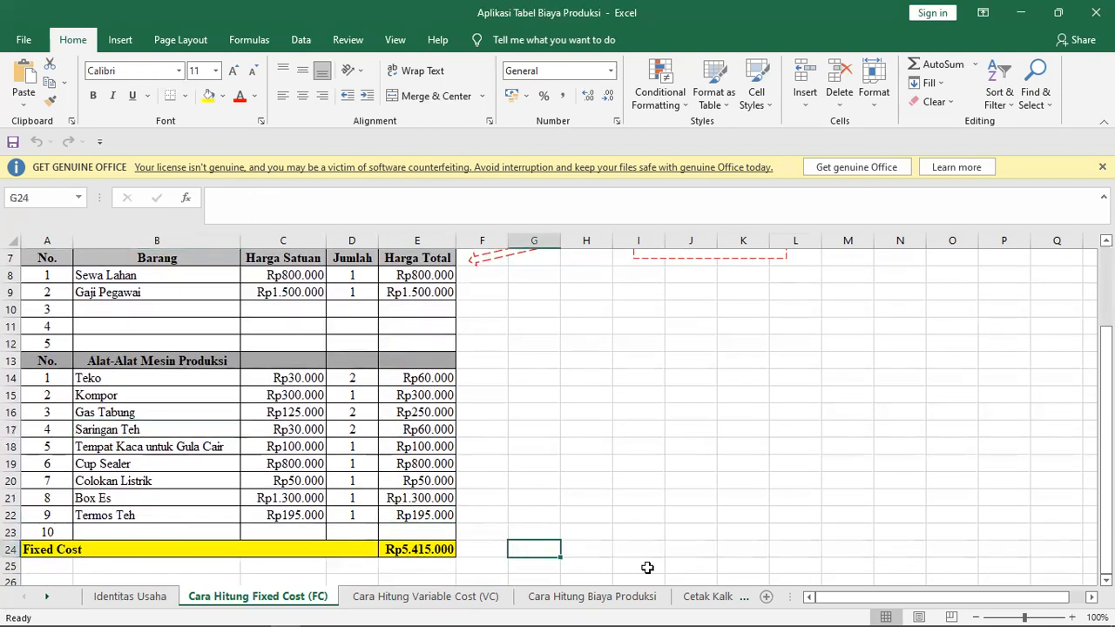
scroll(528, 523, "up", 1)
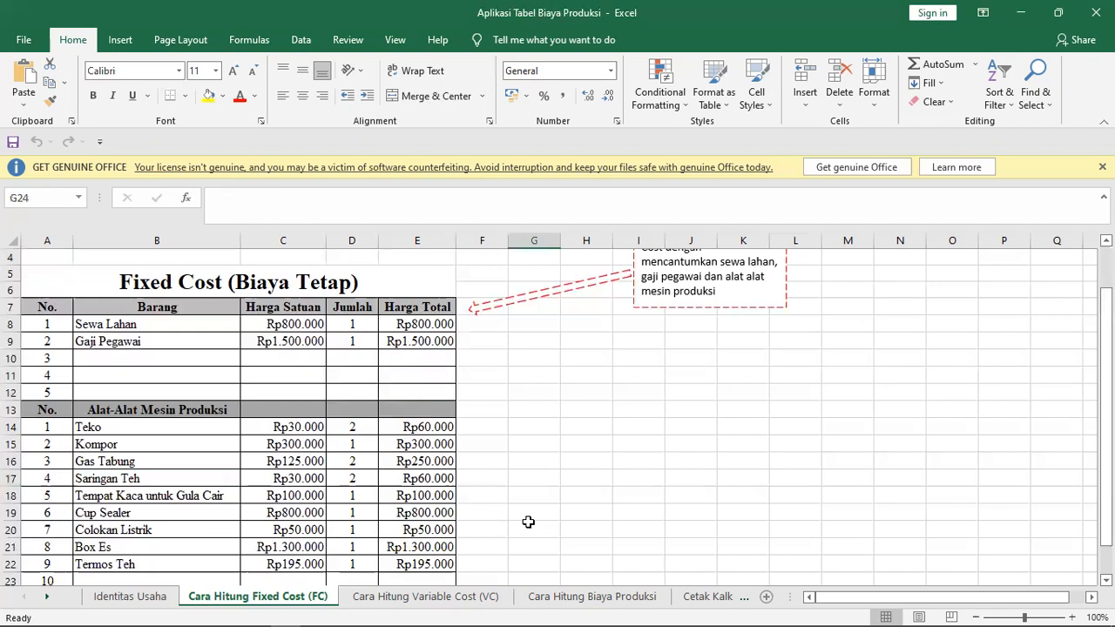
scroll(526, 493, "down", 1)
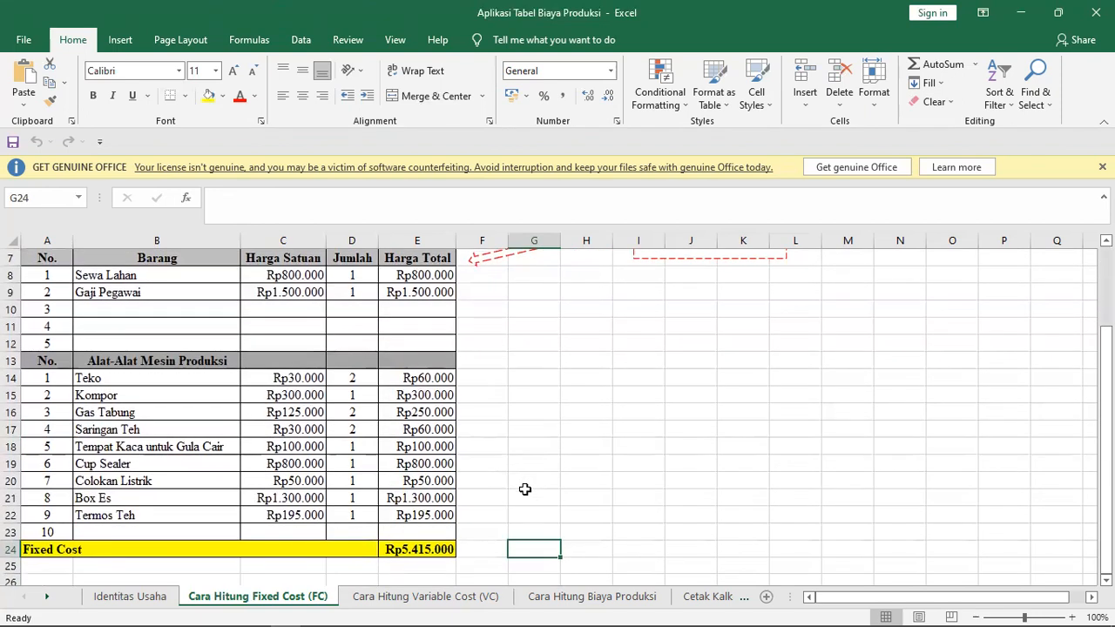
type("Rp")
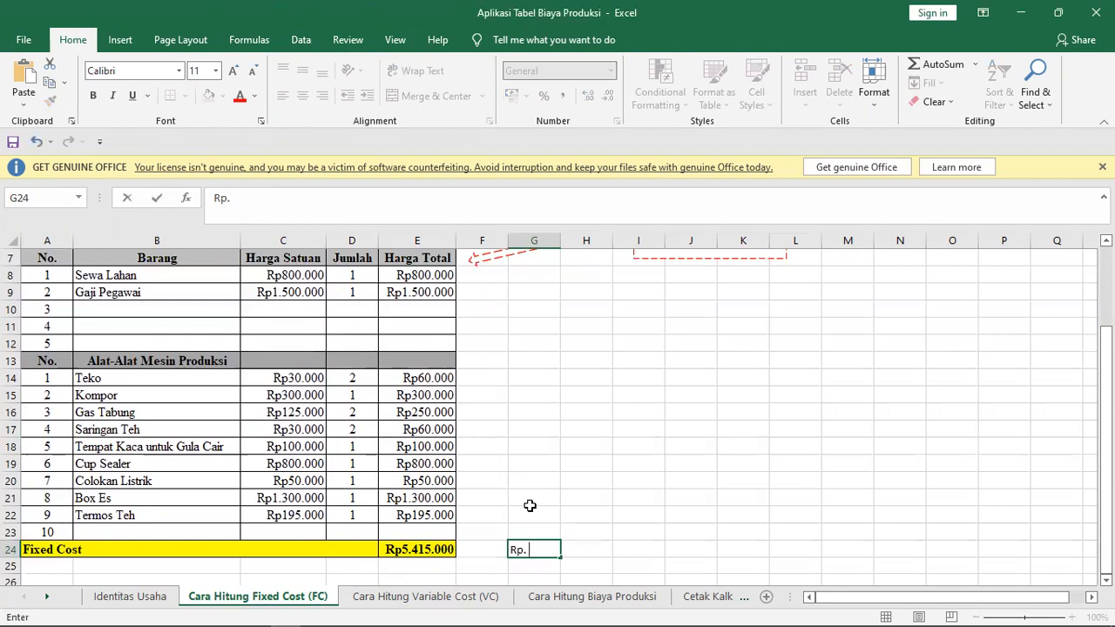
type(". 230.000")
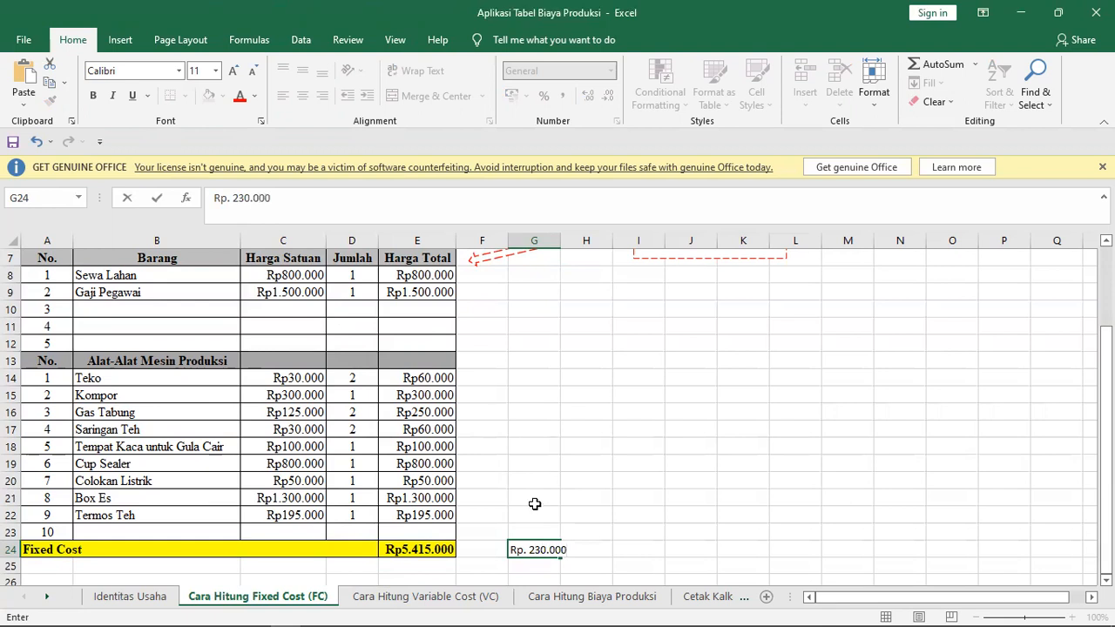
left_click(529, 549)
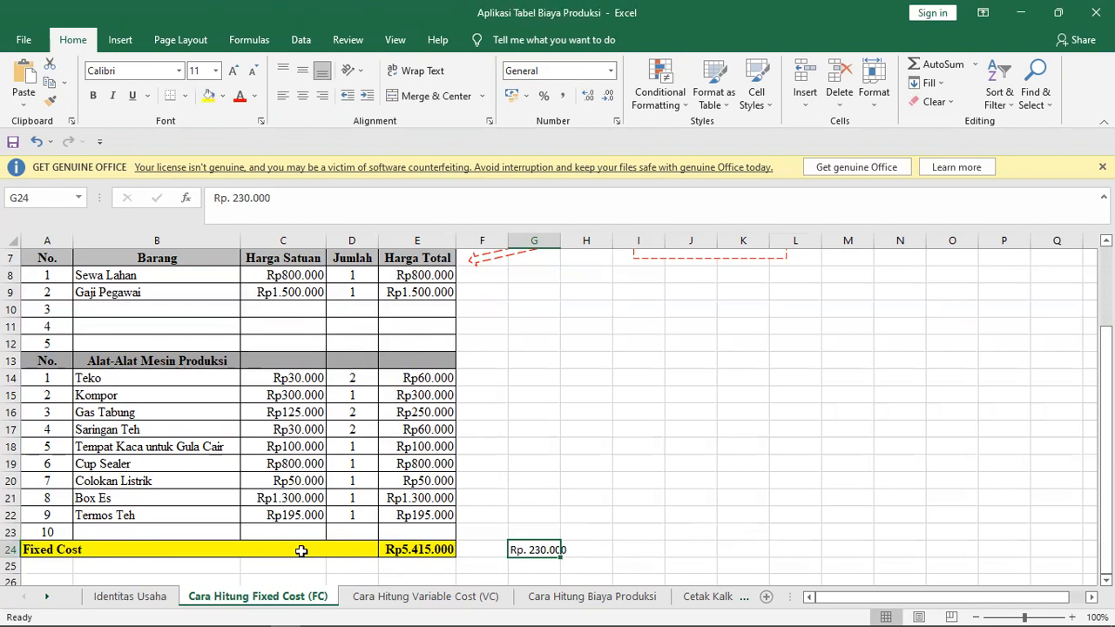
Step: Inspect the Fixed Cost total's formula in E24 and compare it with the note in G24
left_click(397, 550)
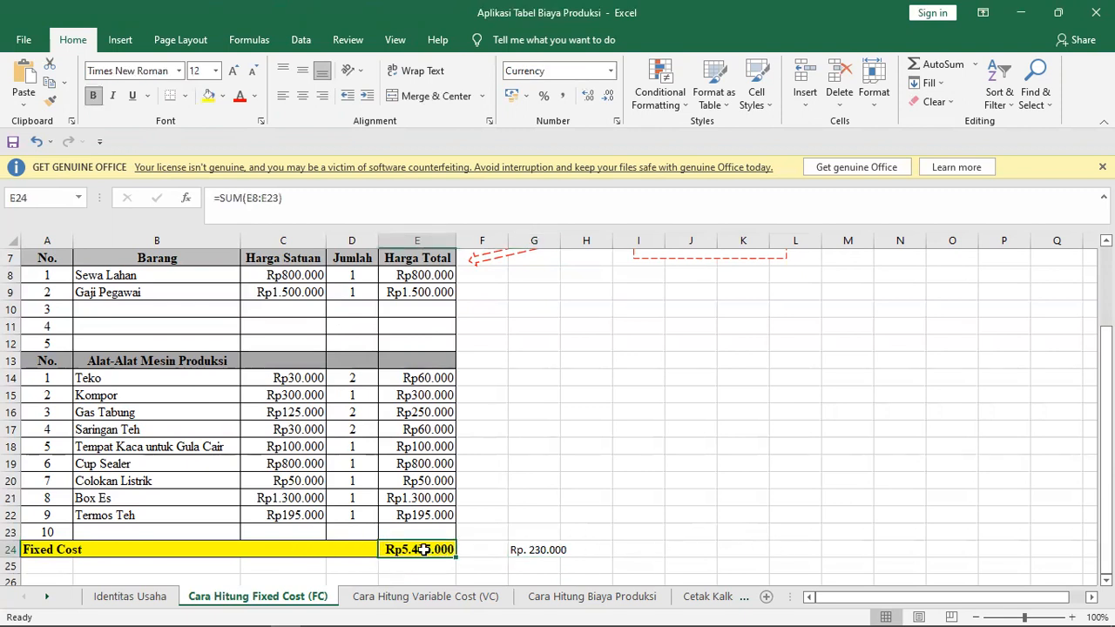
left_click(570, 550)
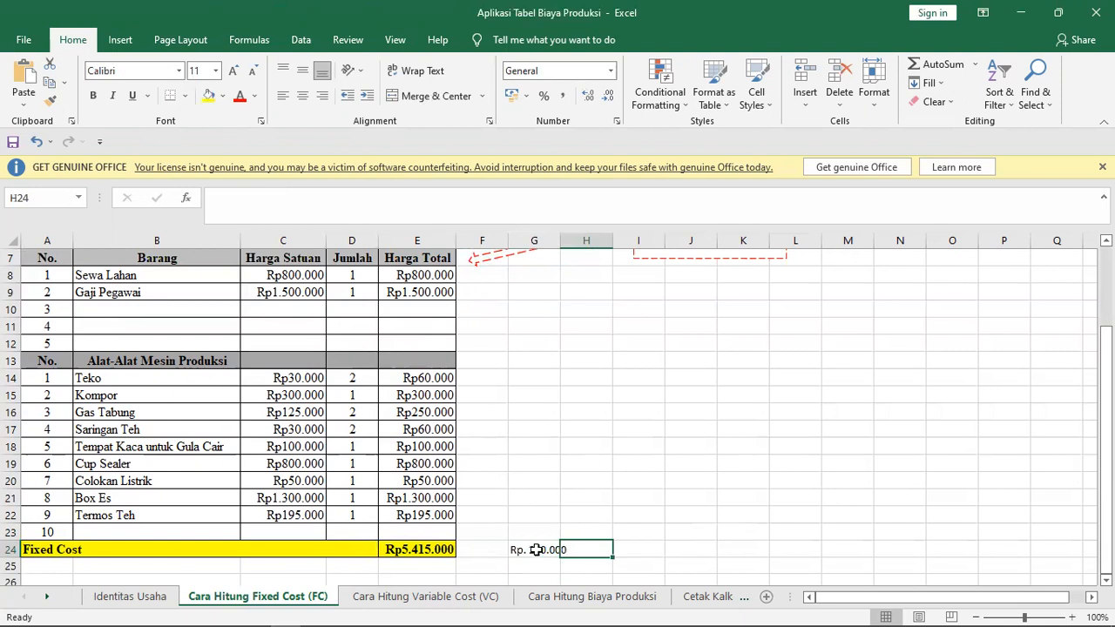
left_click(538, 549)
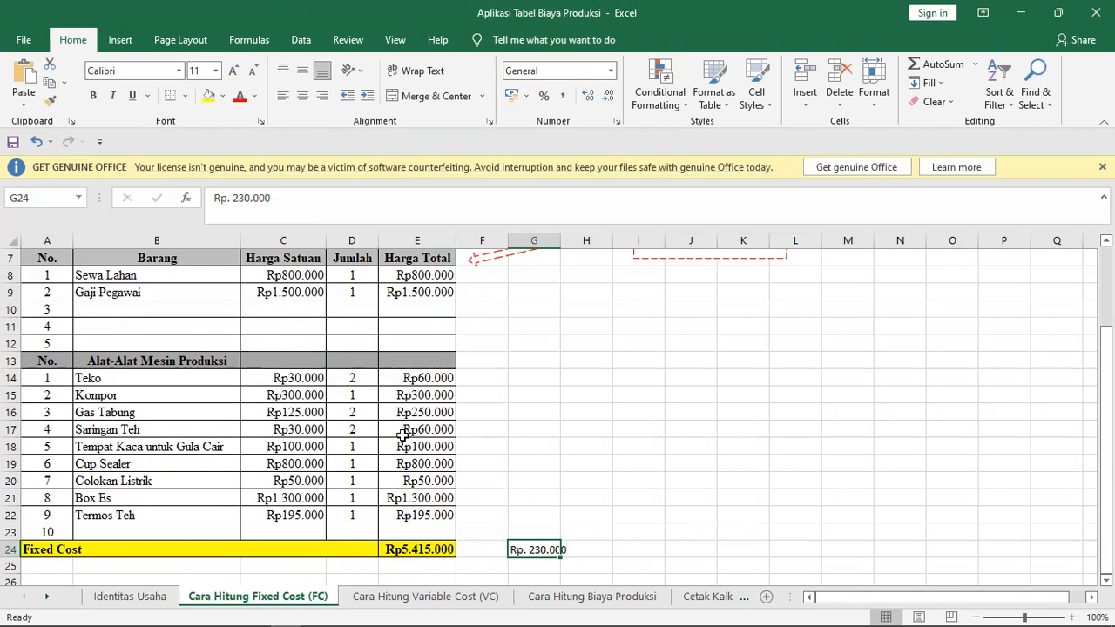
Step: Set the Jumlah of both Sewa Lahan and Gaji Pegawai to 0 in the Fixed Cost table
left_click(364, 276)
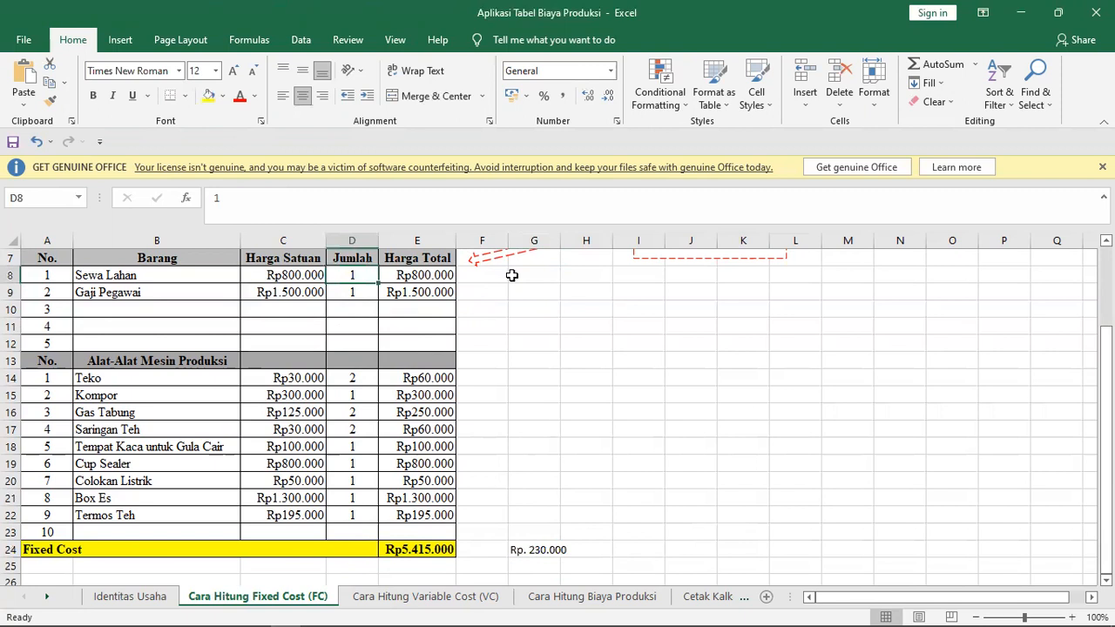
type("0")
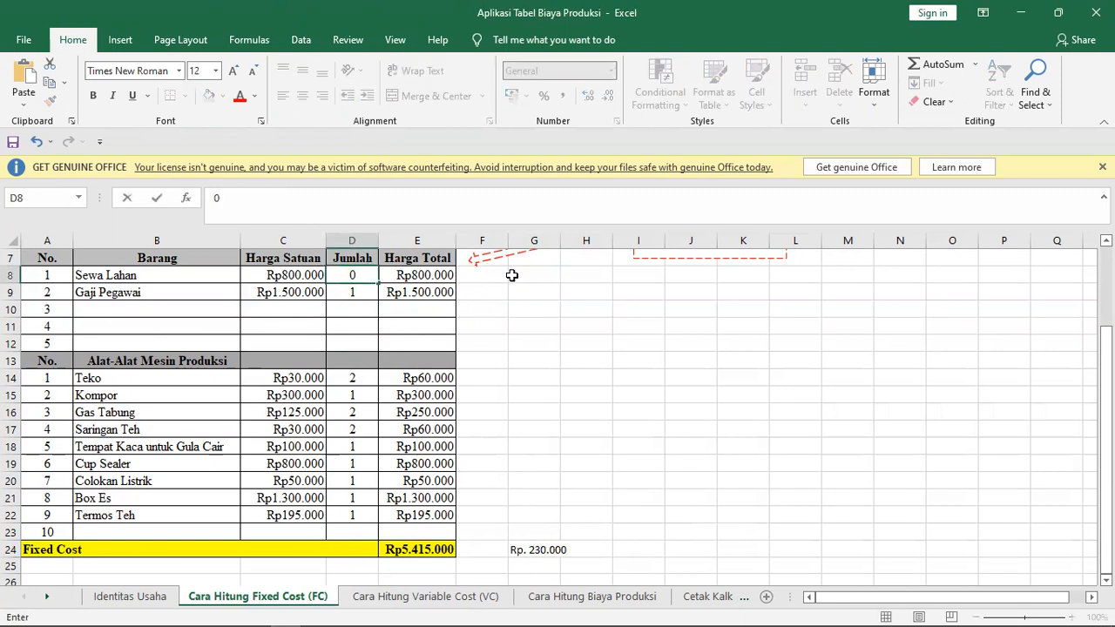
key("Return")
type("0")
key("Return")
key("Return")
key("Return")
key("Return")
key("Return")
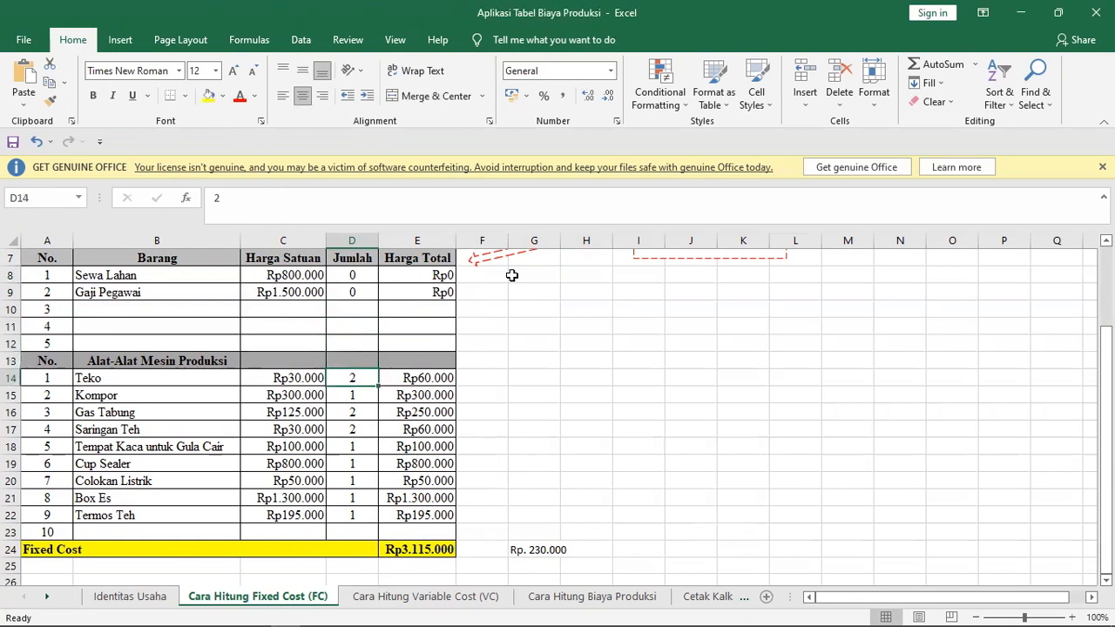
Step: Set the Jumlah of Teko, Kompor and Gas Tabung to 0 and of Saringan Teh to 1
type("0")
key("Return")
type("0")
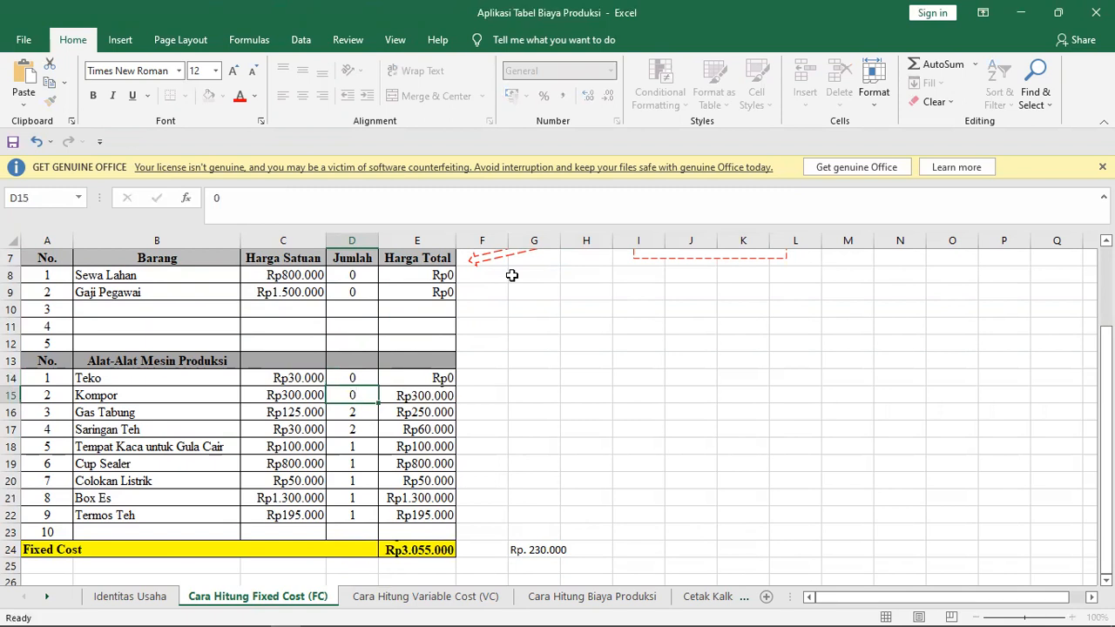
key("Return")
type("0")
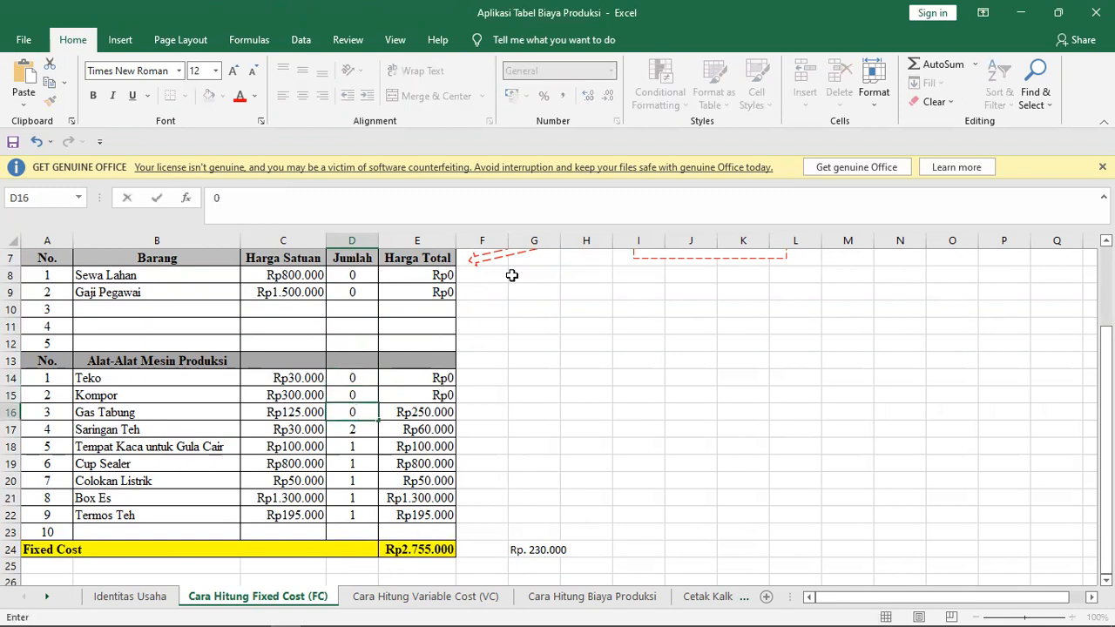
key("Return")
key("Return")
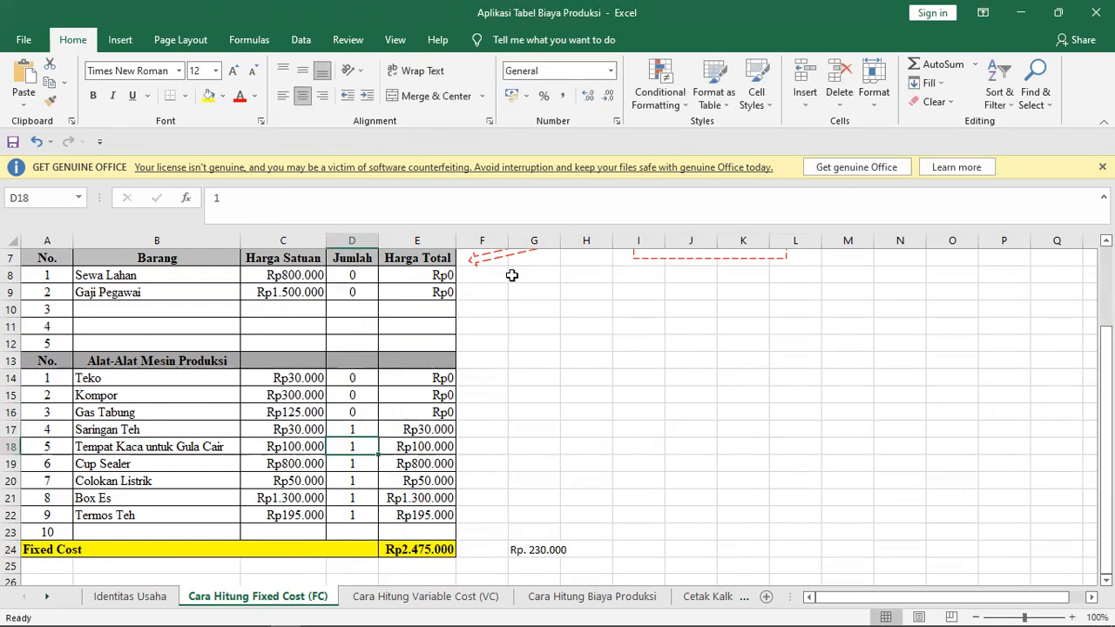
Step: Set the Jumlah of Tempat Kaca untuk Gula Cair, Cup Sealer, Colokan Listrik, Box Es and Termos Teh to 0
type("0")
key("Return")
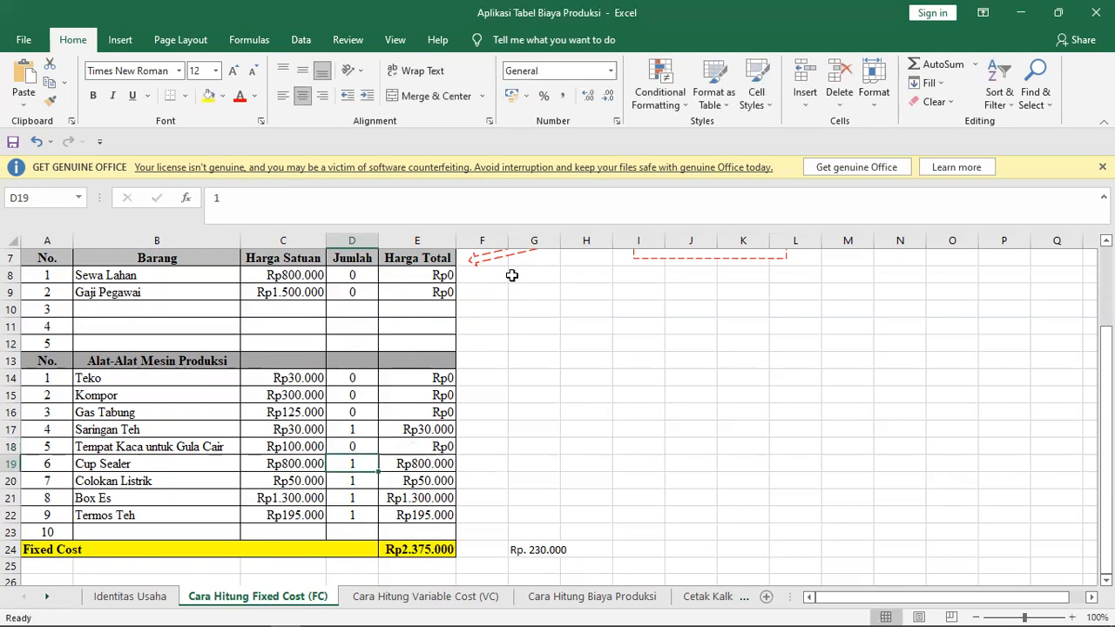
type("0")
key("Return")
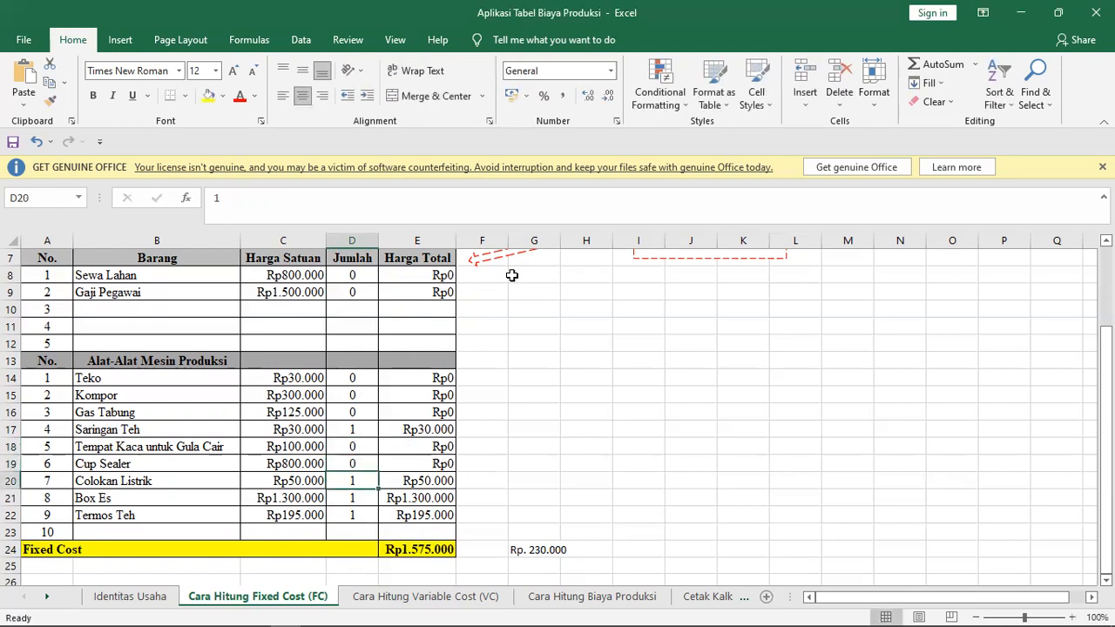
type("0")
key("Return")
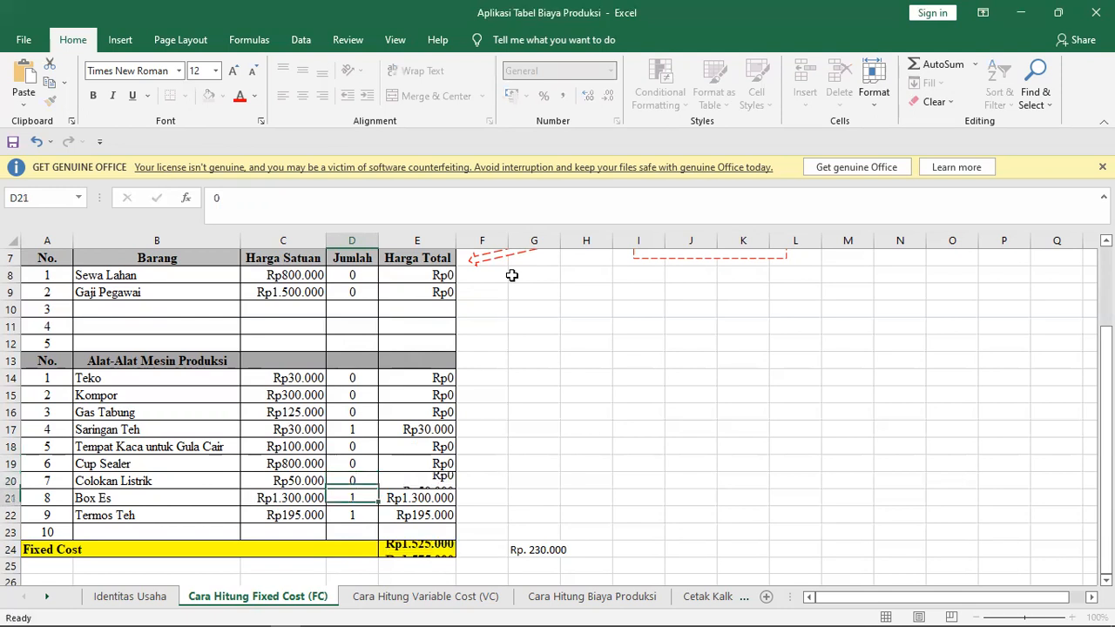
type("0")
key("Return")
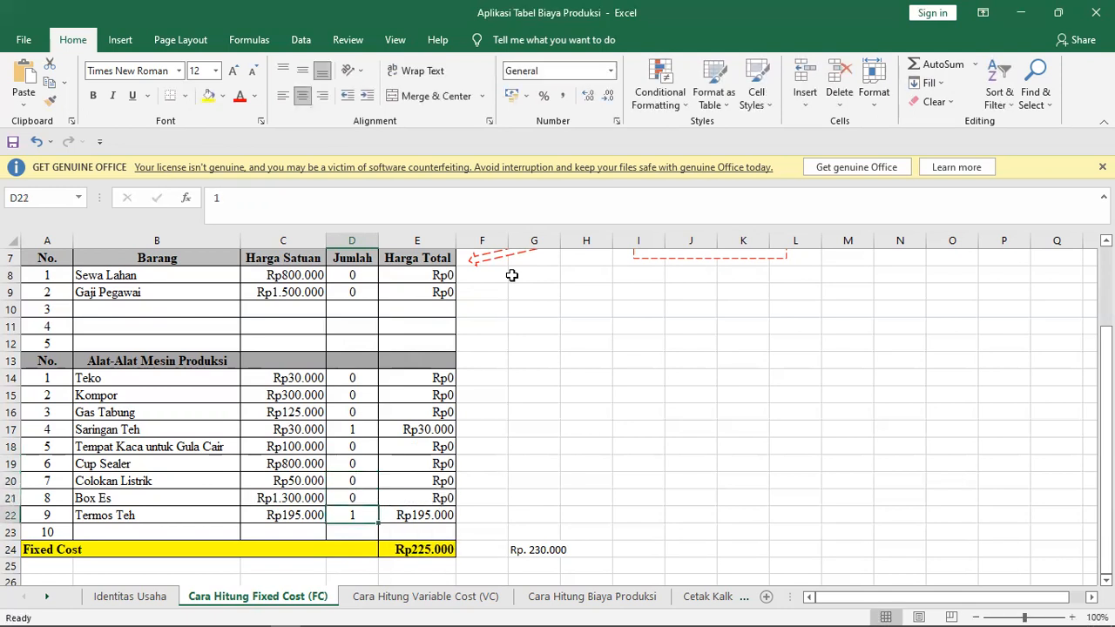
type("0")
key("Tab")
key("Down")
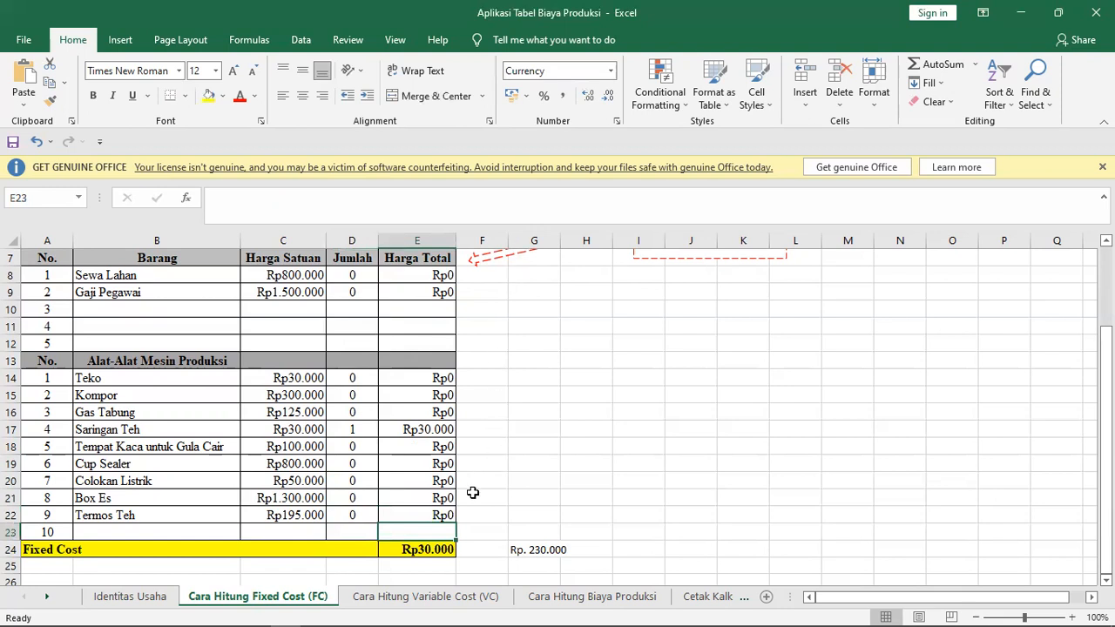
Step: Inspect the Fixed Cost total's formula in E24 and the Harga Total formula of the Saringan Teh row
left_click(441, 549)
scroll(482, 524, "up", 1)
scroll(481, 524, "down", 1)
scroll(482, 524, "down", 1)
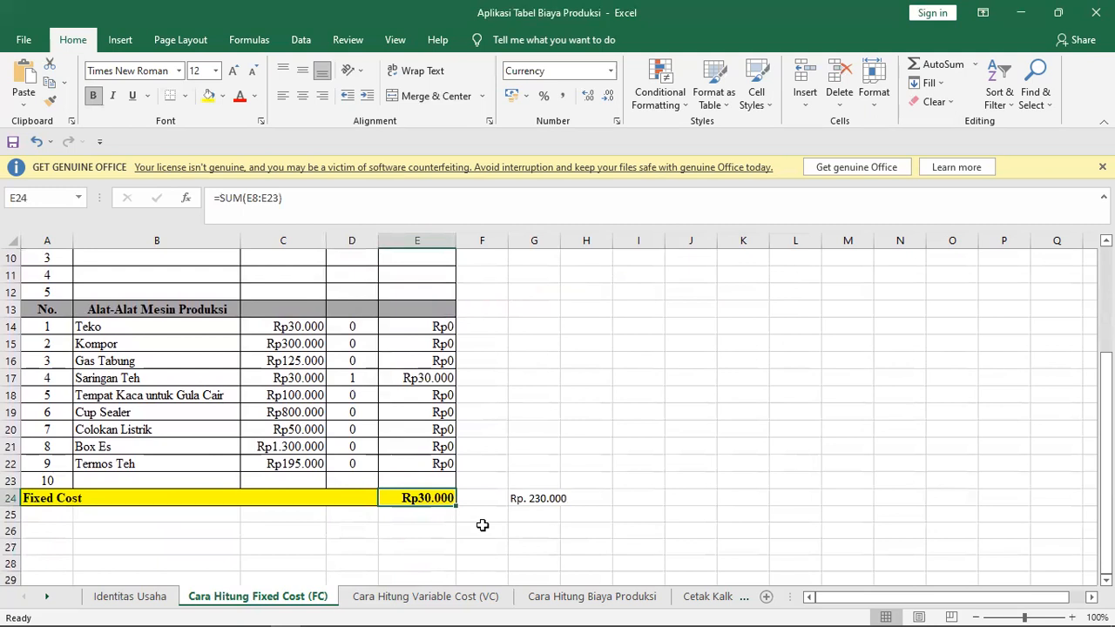
scroll(425, 363, "up", 2)
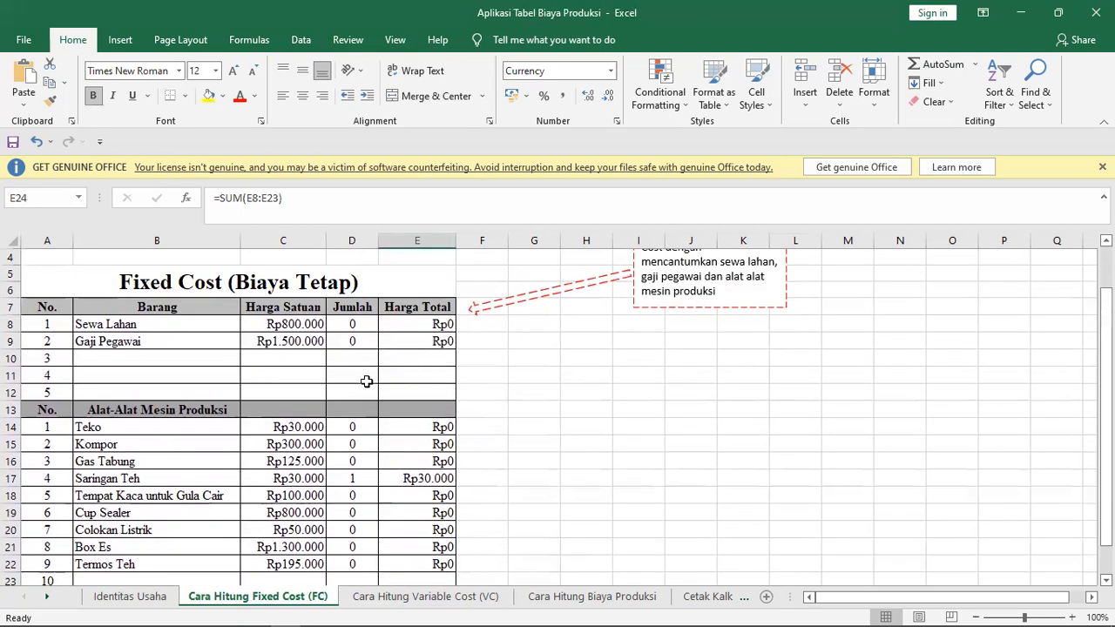
left_click(223, 478)
left_click(406, 478)
scroll(422, 497, "down", 2)
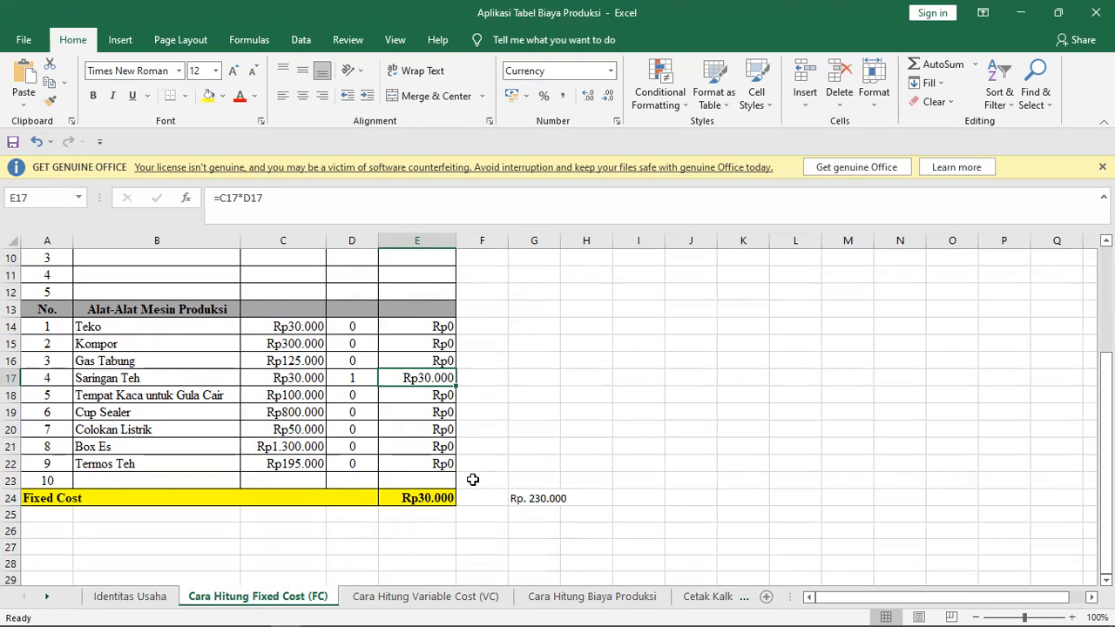
Step: Review the Fixed Cost table from its heading down to the total and compare it with the note in G24
scroll(472, 477, "up", 1)
scroll(471, 474, "up", 2)
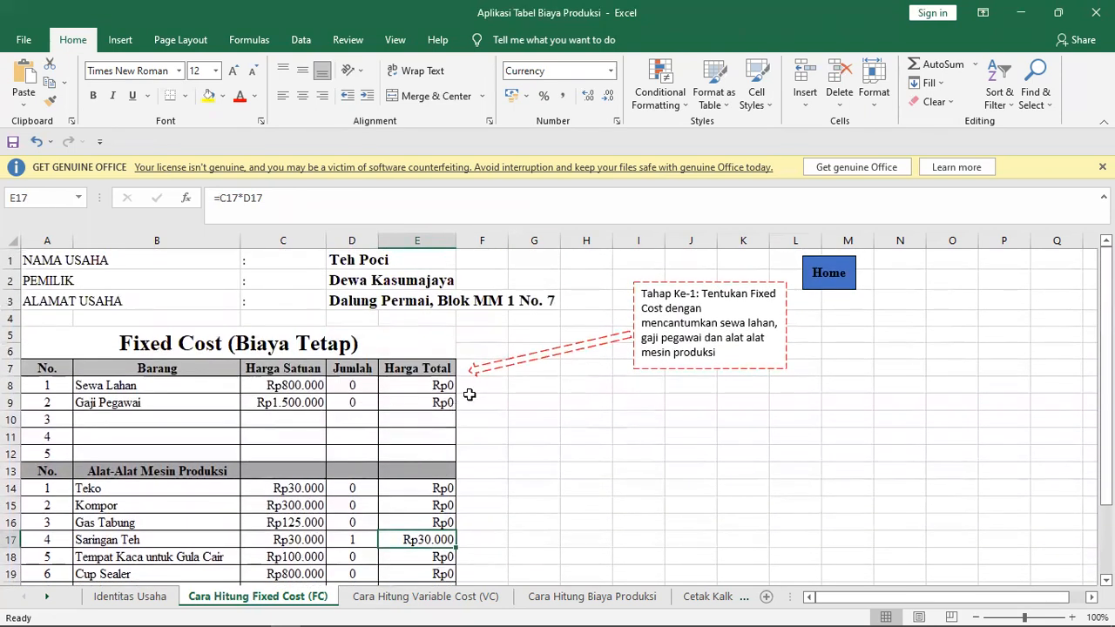
scroll(471, 382, "down", 2)
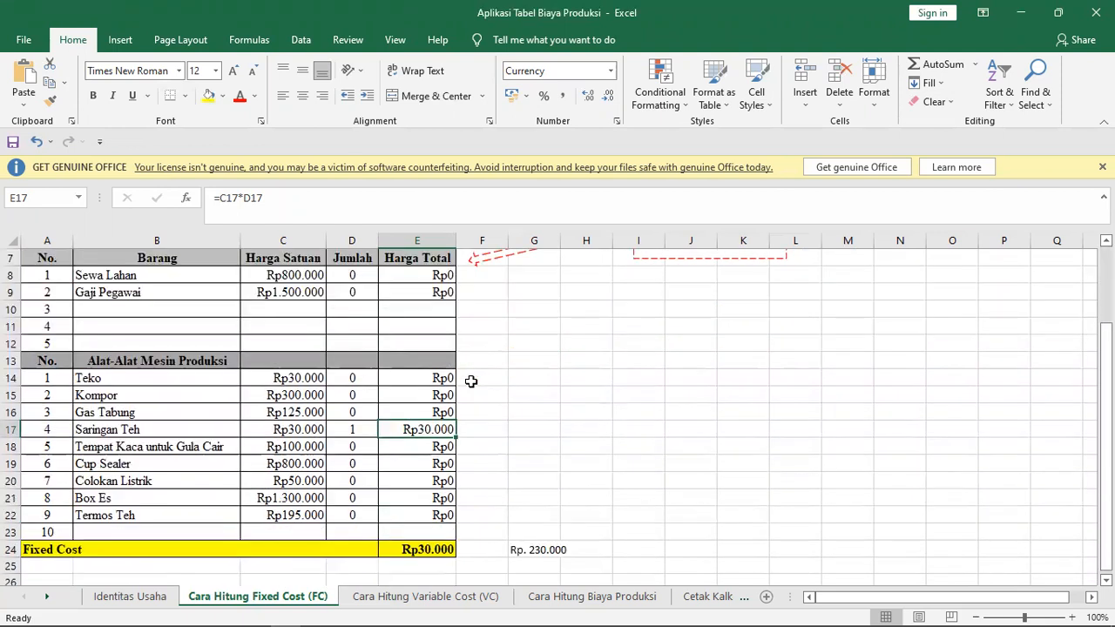
scroll(471, 381, "up", 1)
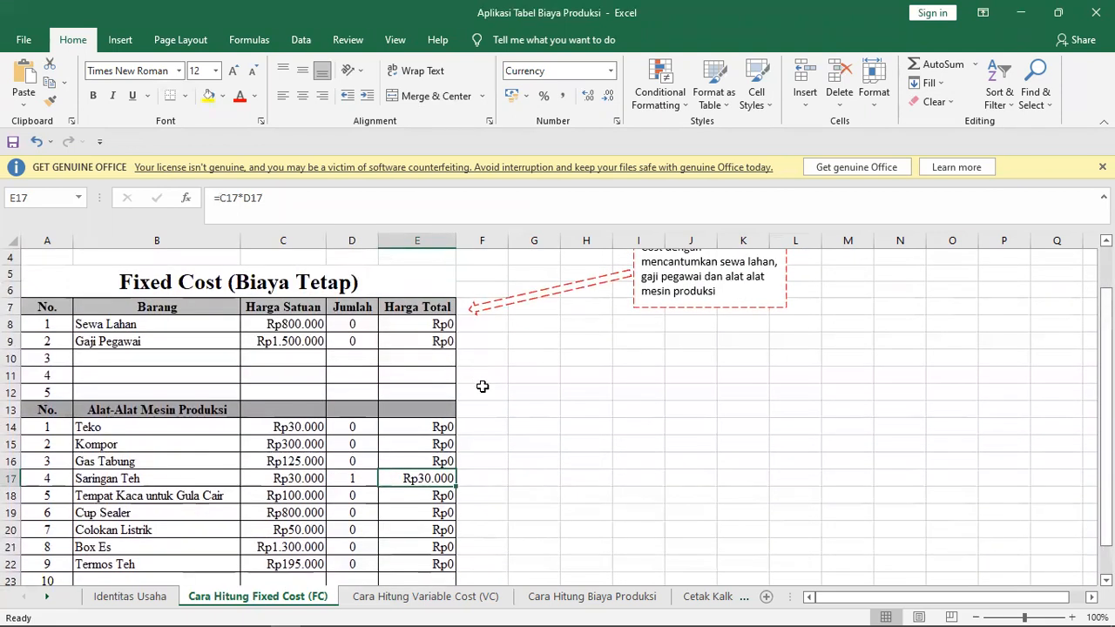
scroll(482, 386, "down", 2)
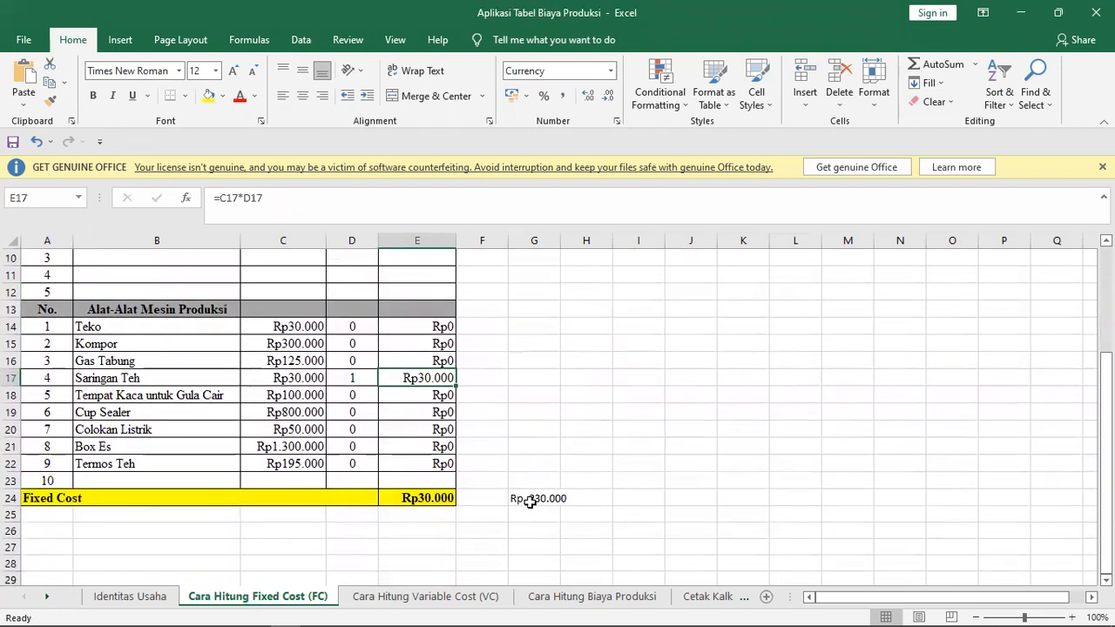
scroll(565, 445, "up", 3)
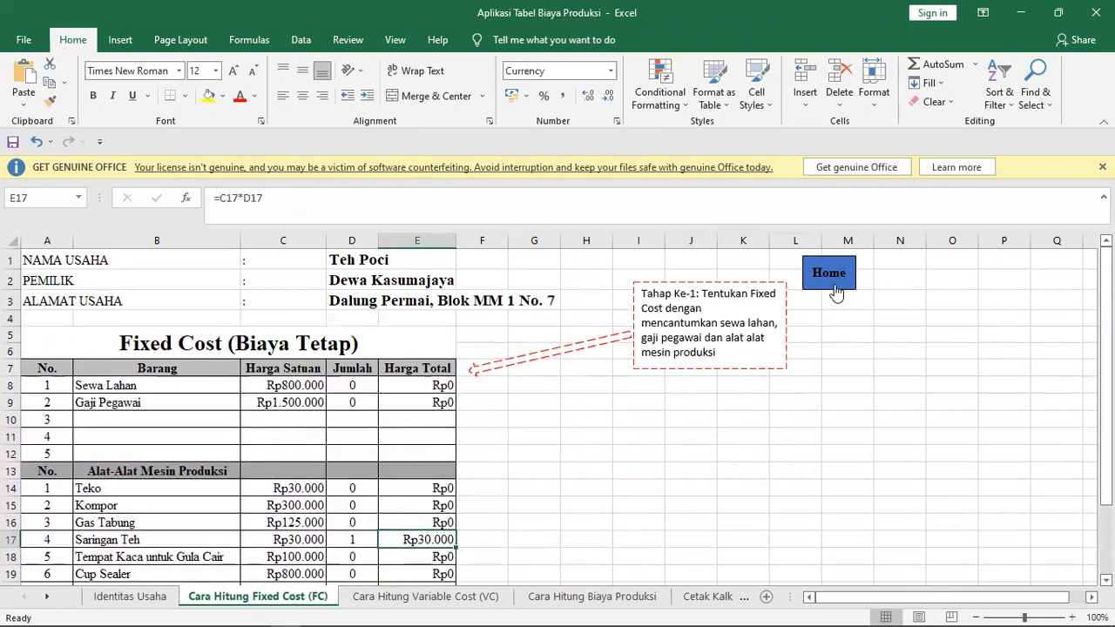
scroll(510, 545, "down", 2)
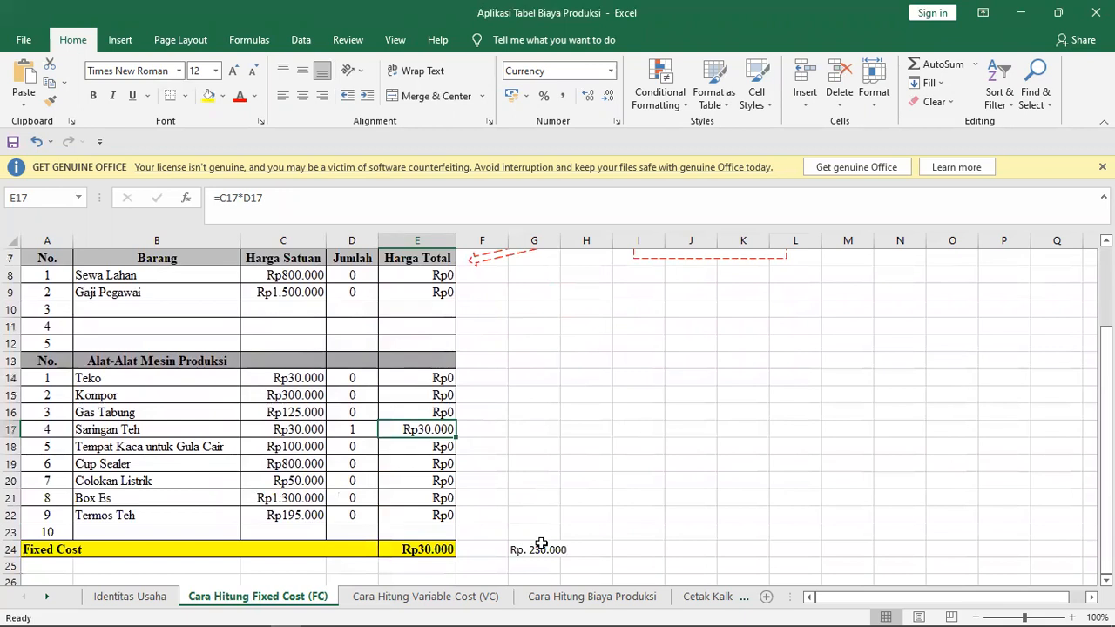
scroll(558, 523, "up", 2)
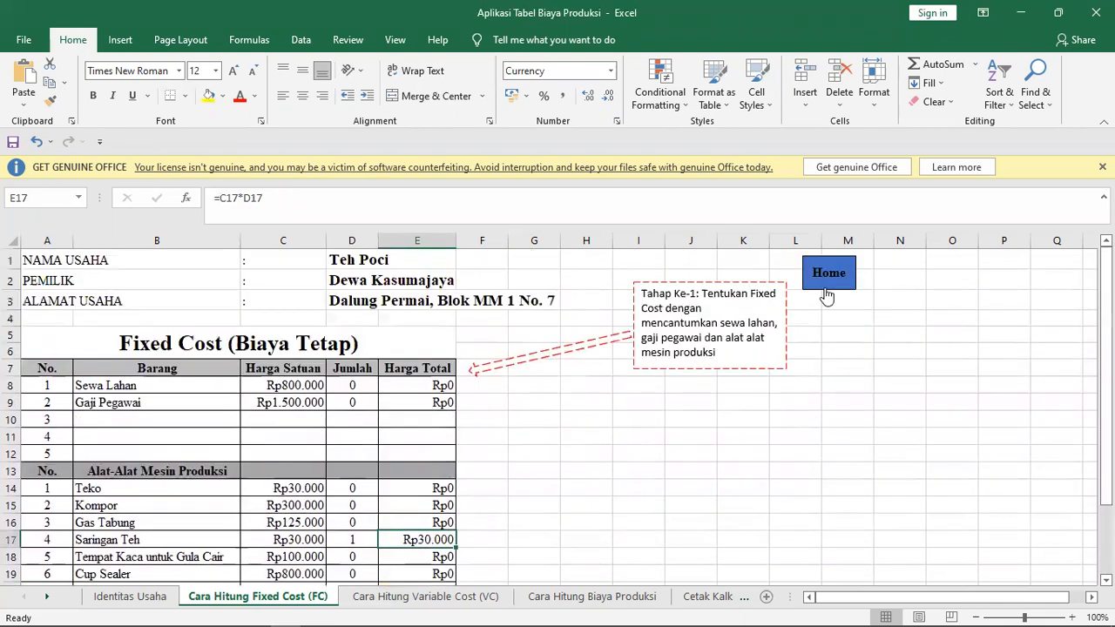
Step: Go through the home sheet to the Variable Cost sheet and view its raw material price list
left_click(824, 281)
left_click(128, 398)
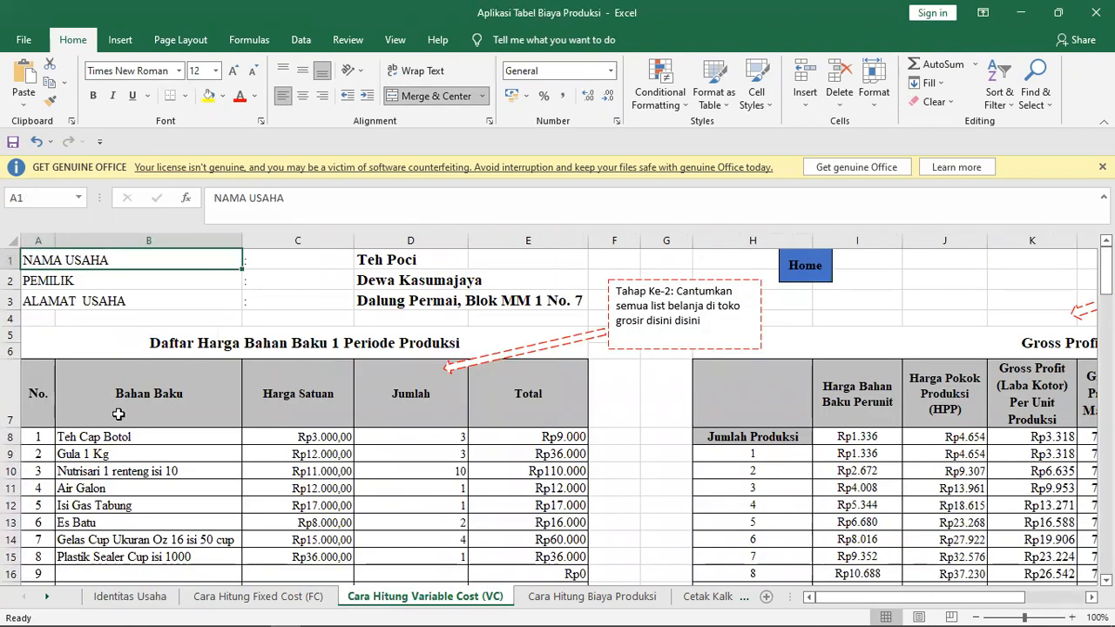
scroll(116, 393, "down", 1)
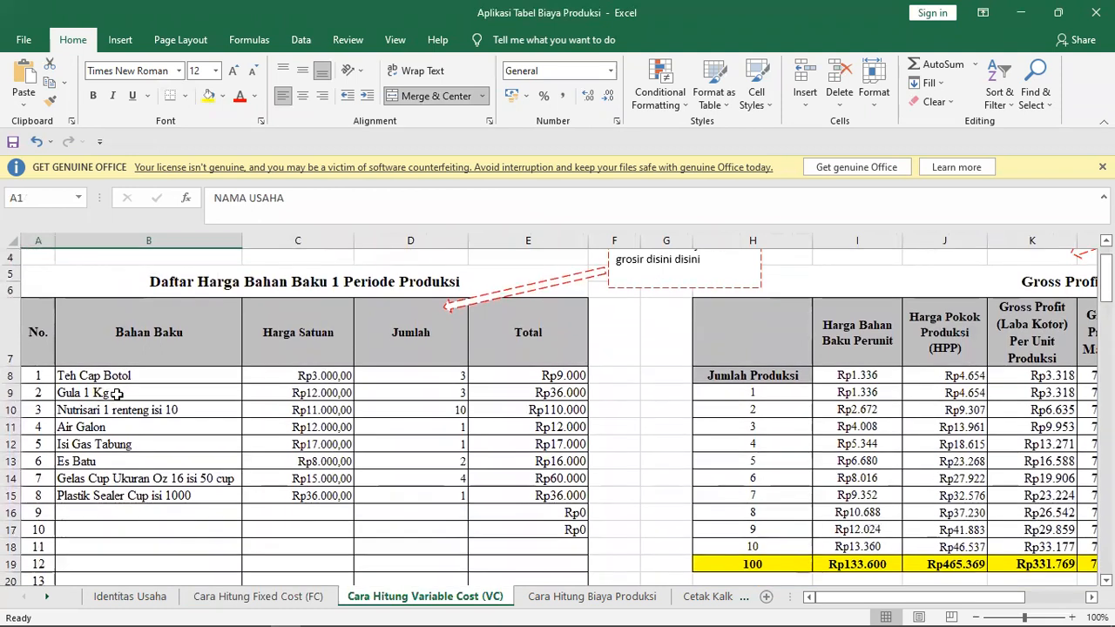
scroll(116, 394, "up", 1)
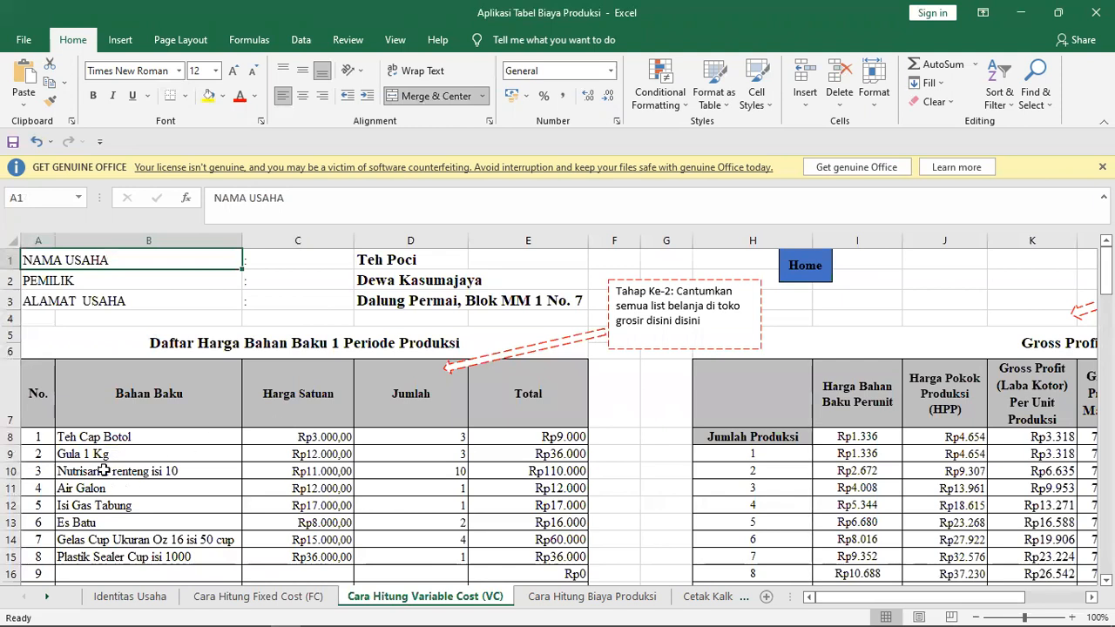
scroll(104, 471, "down", 1)
Step: Go through the raw materials from Teh Cap Botol to Isi Gas Tabung and view the bulk purchase total below
left_click(101, 378)
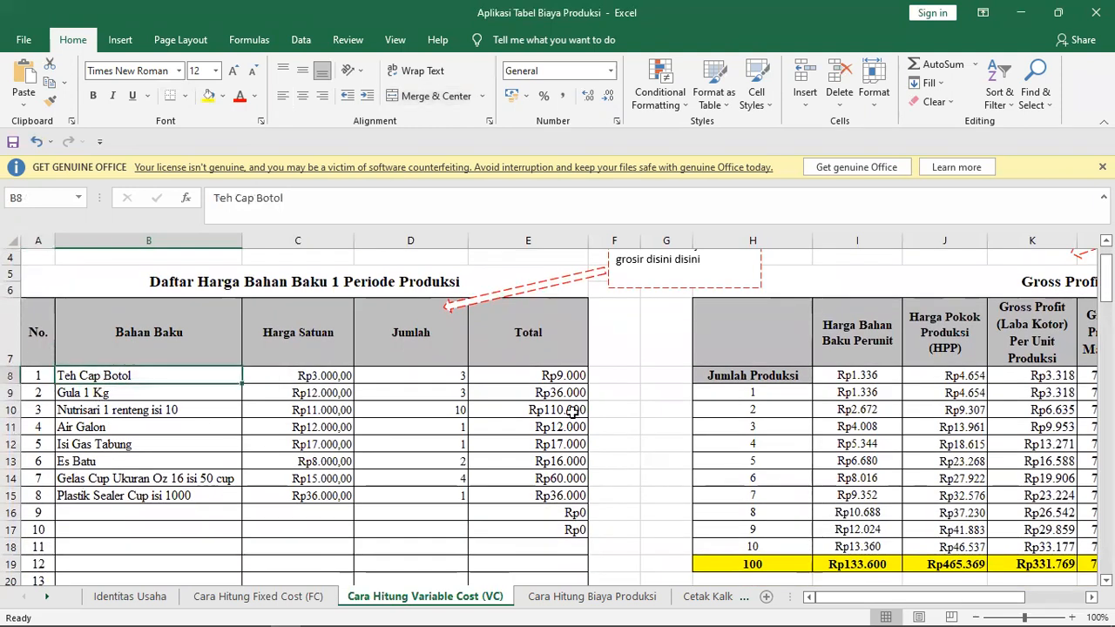
key("Down")
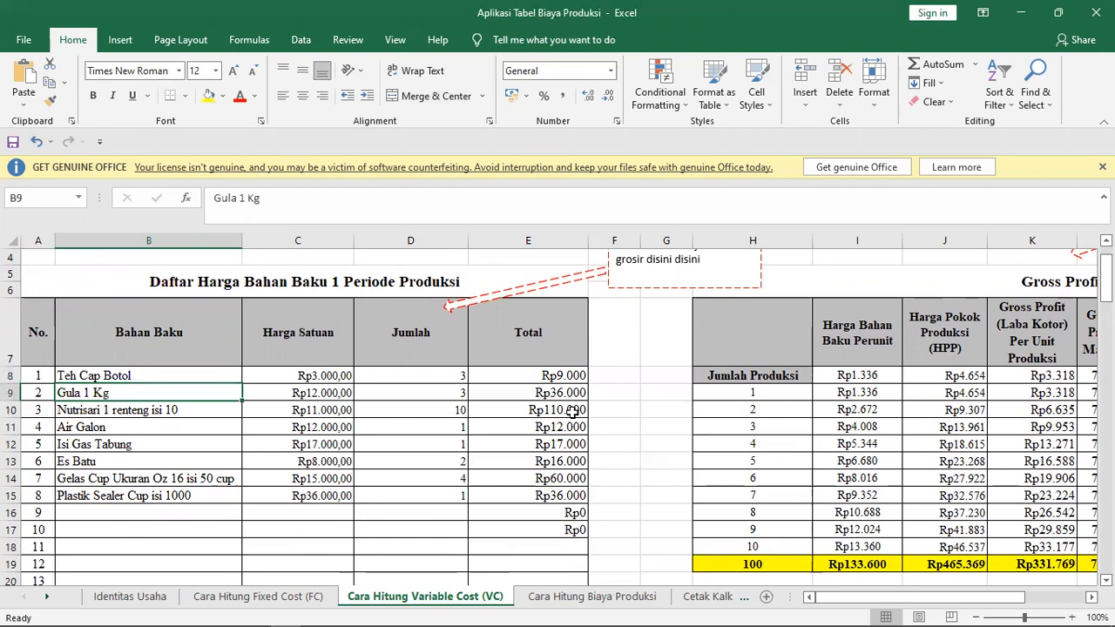
key("Down")
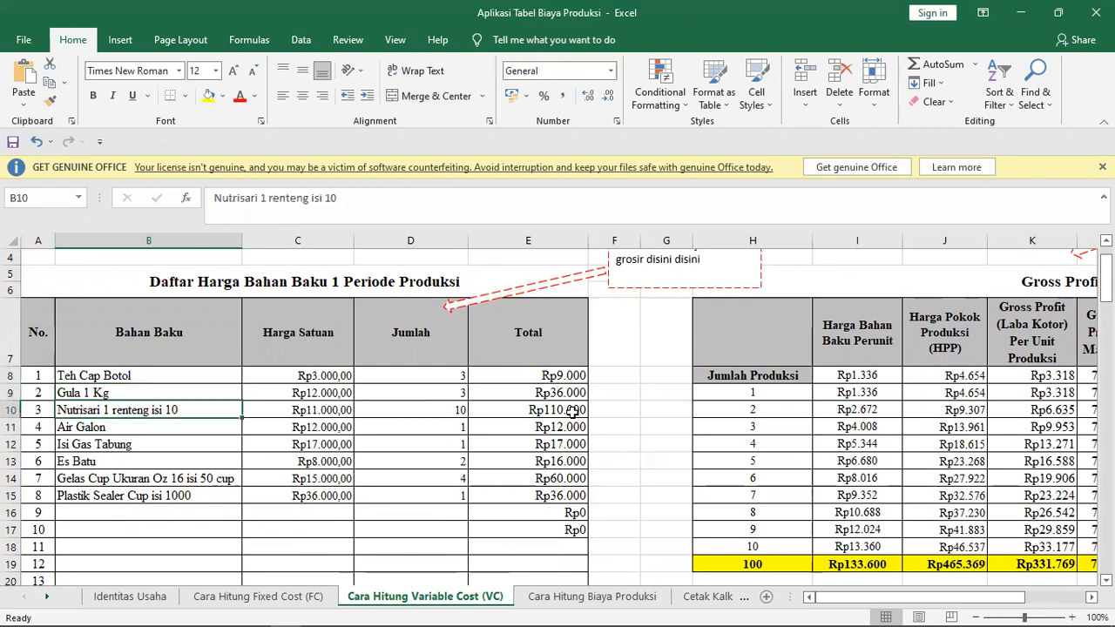
key("Down")
key("Down")
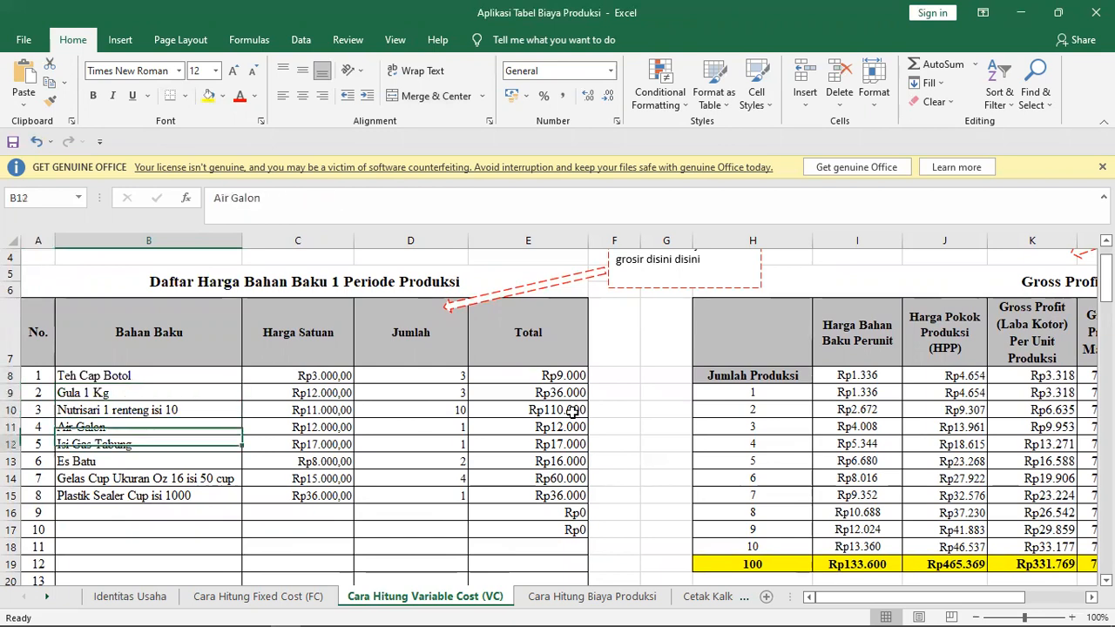
scroll(573, 412, "down", 3)
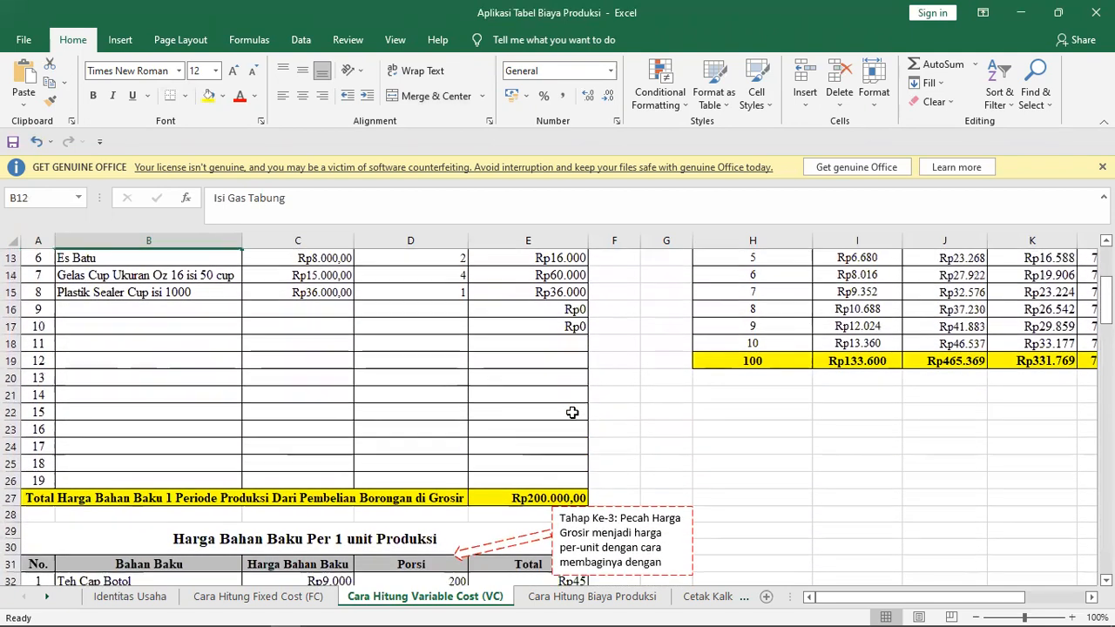
scroll(572, 412, "up", 4)
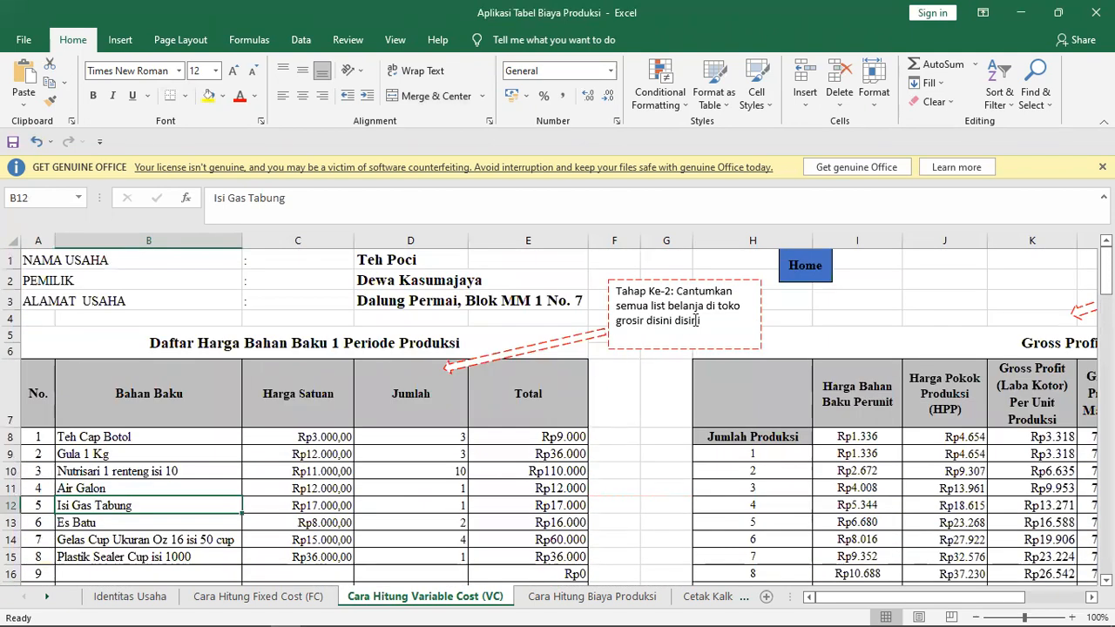
Step: Go through the home sheet back to the Fixed Cost sheet and look over its cost table
left_click(796, 266)
left_click(148, 359)
scroll(307, 422, "down", 4)
scroll(307, 422, "up", 4)
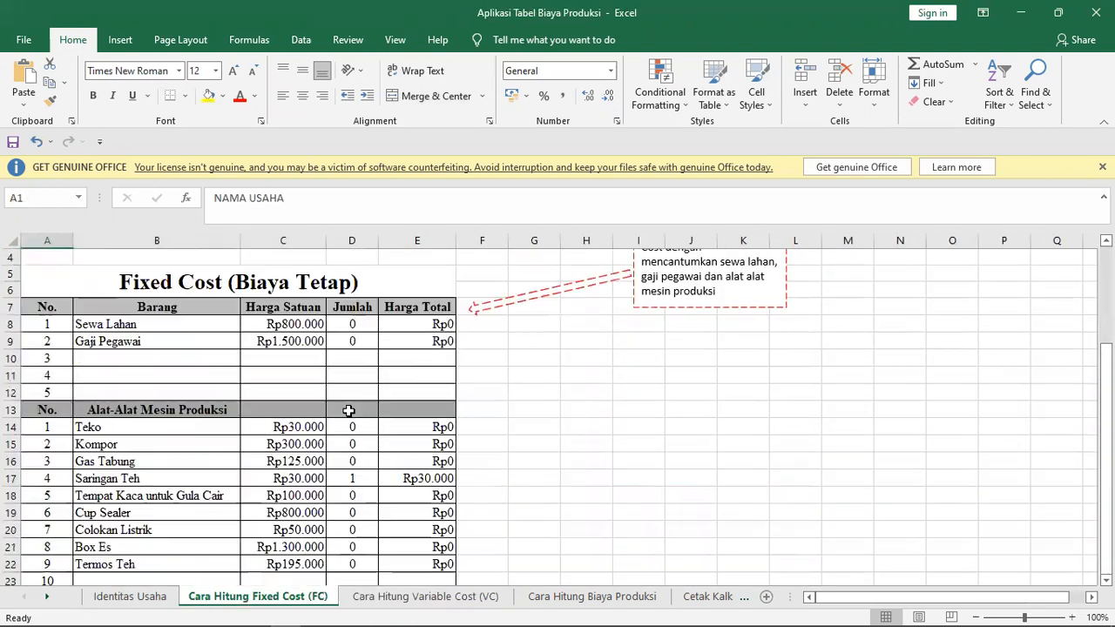
Step: Return through the home sheet to the Variable Cost sheet and inspect the raw material total's formula in E27
left_click(824, 279)
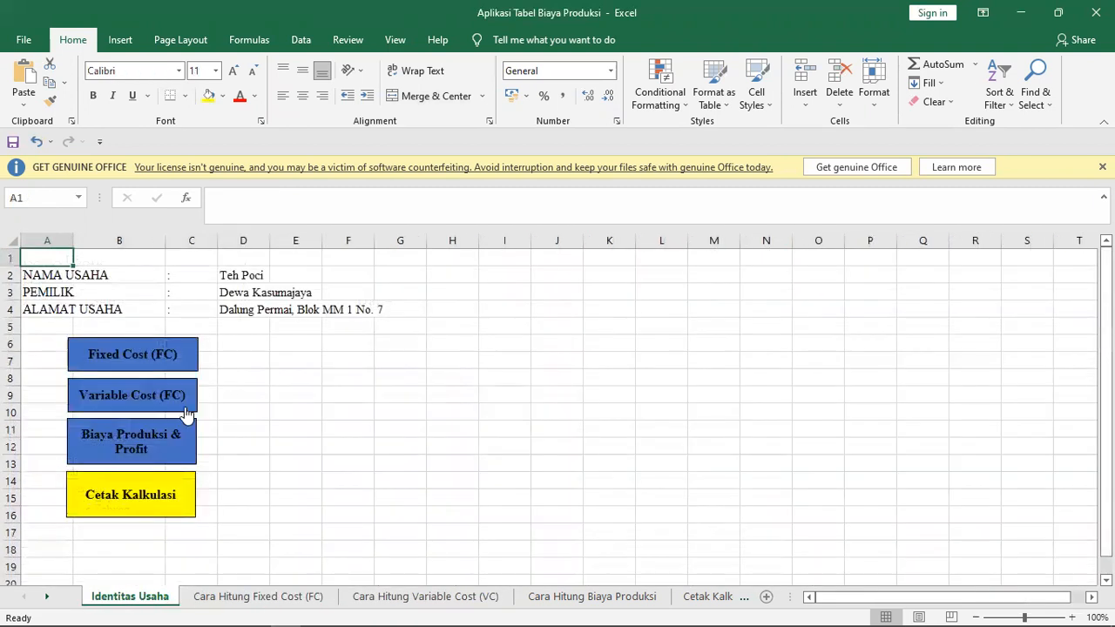
left_click(169, 394)
scroll(550, 446, "down", 5)
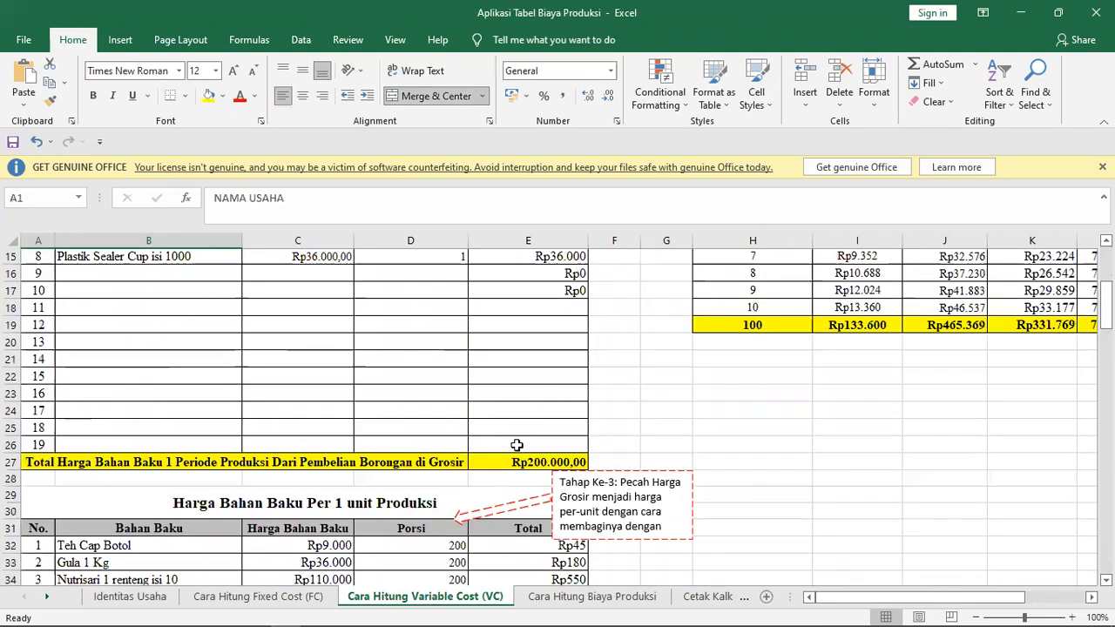
scroll(551, 446, "up", 2)
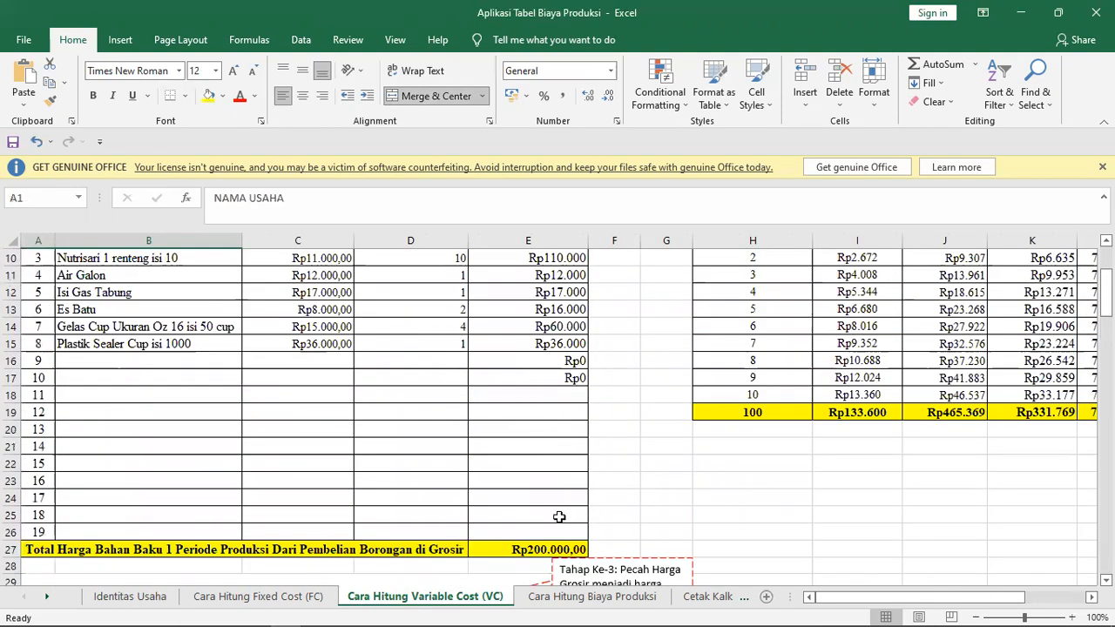
left_click(565, 550)
scroll(441, 416, "up", 2)
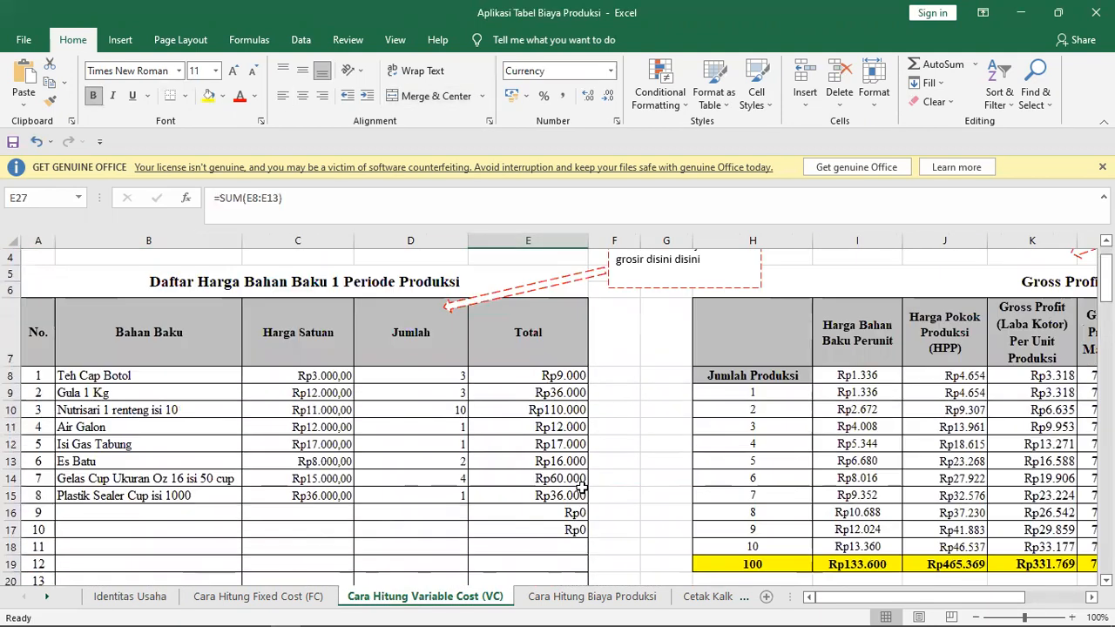
Step: Set the Jumlah of Nutrisari 1 renteng isi 10 to 5 and check the raw material total
left_click(443, 416)
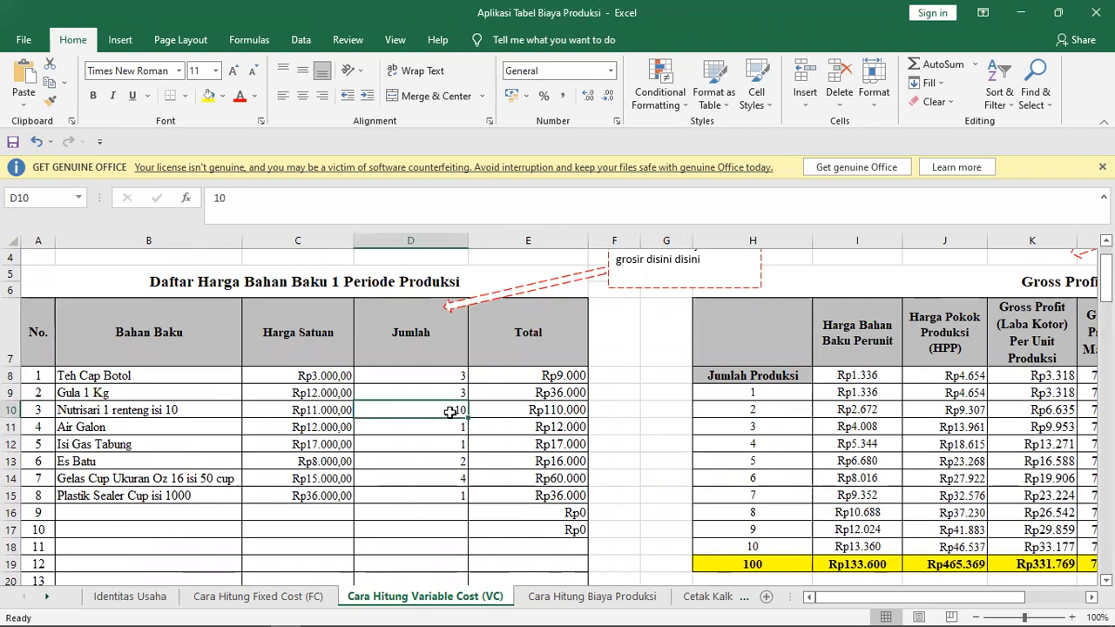
type("5")
left_click(447, 490)
scroll(450, 488, "down", 2)
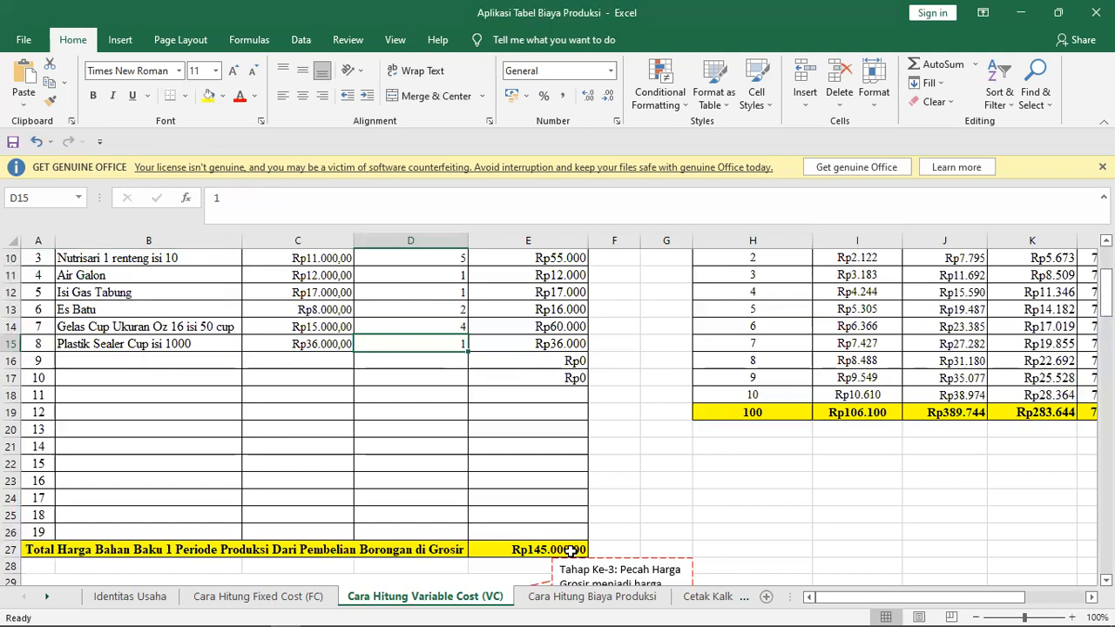
scroll(583, 528, "up", 1)
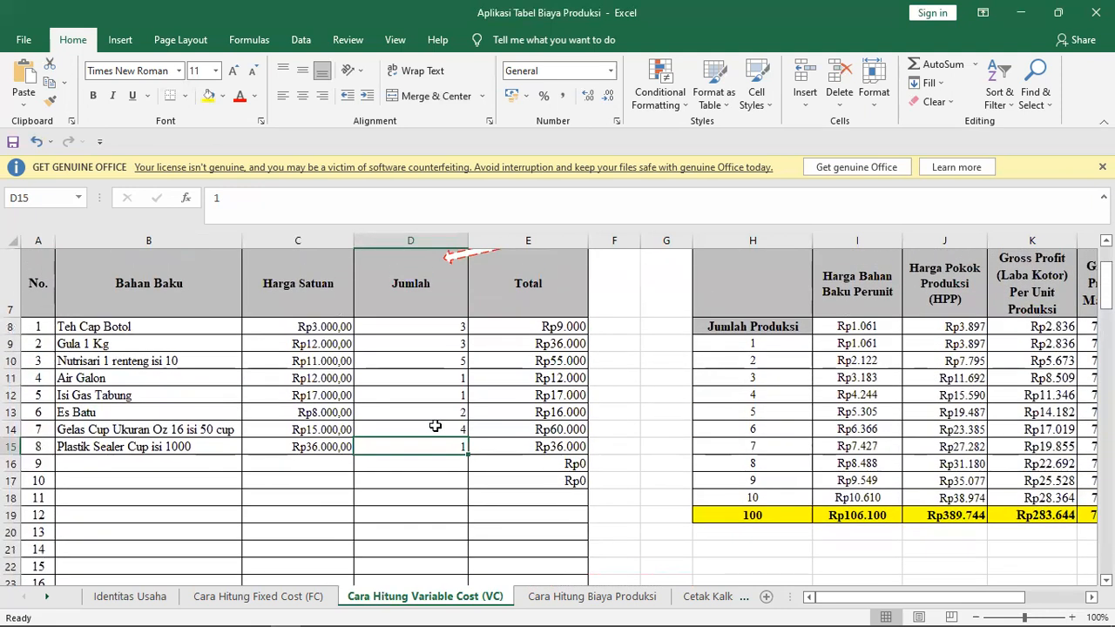
Step: Set the Jumlah of Gelas Cup Ukuran Oz 16 isi 50 cup to 3 and of Teh Cap Botol to 2
left_click(456, 428)
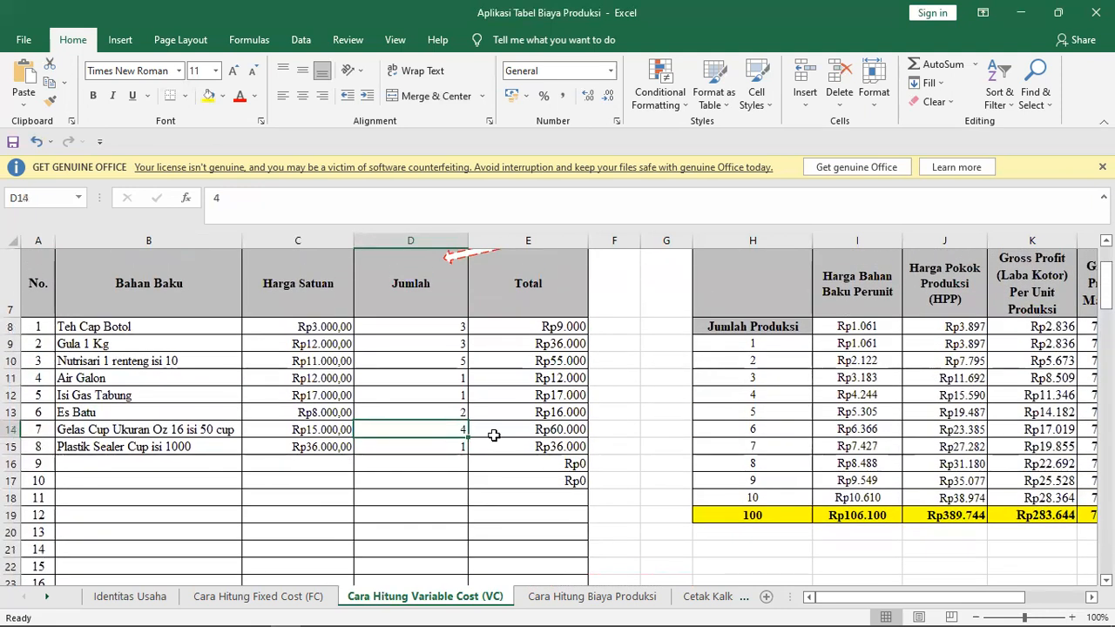
type("3")
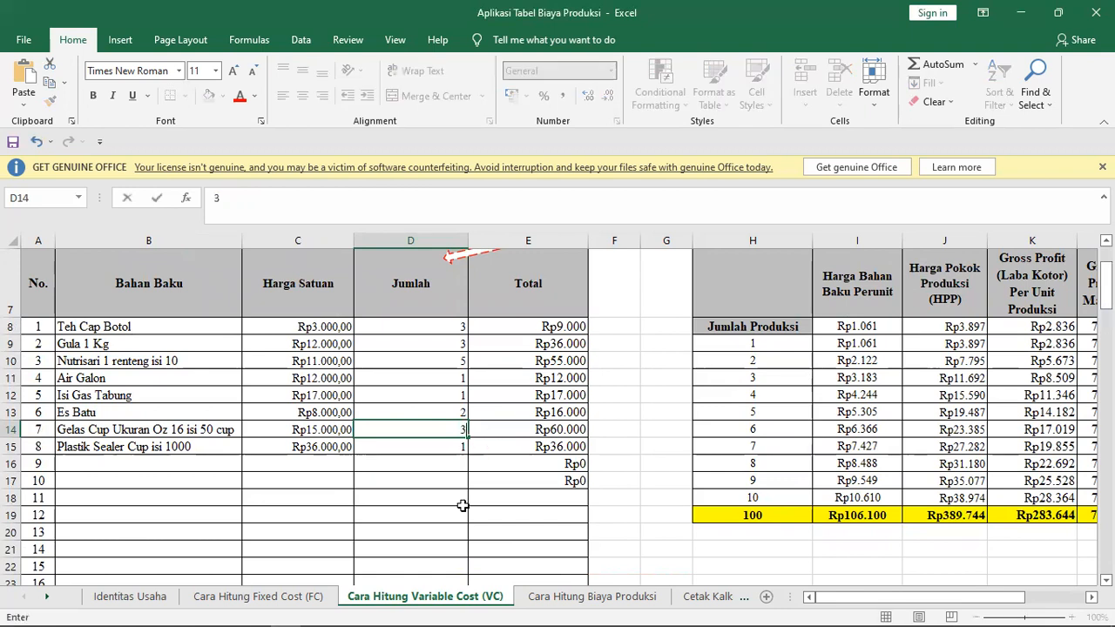
left_click(456, 513)
left_click(456, 325)
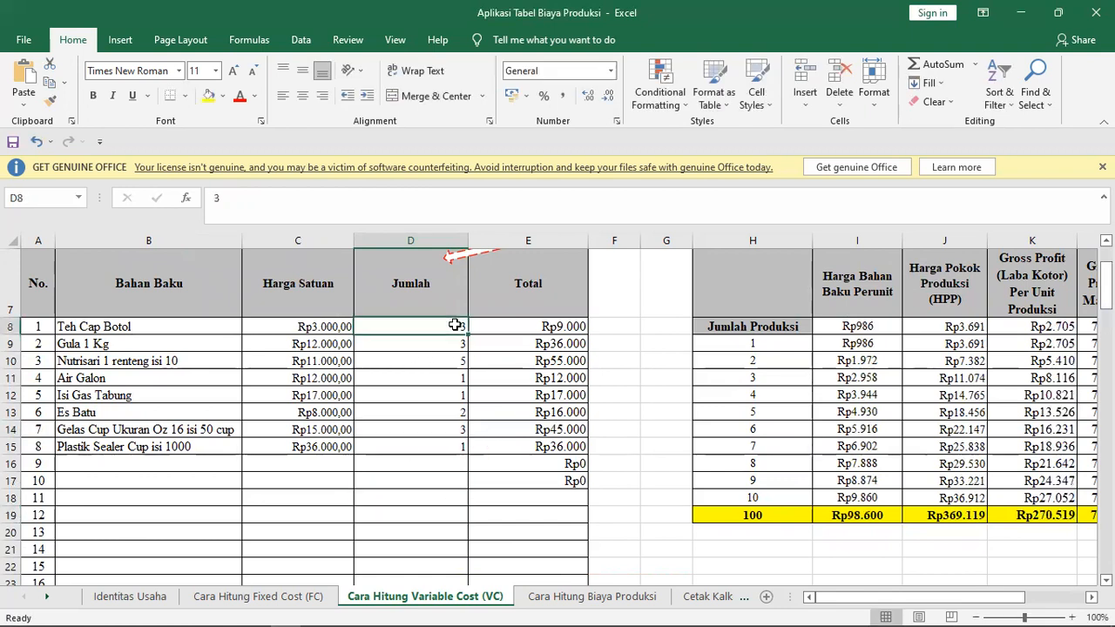
type("2")
left_click(408, 438)
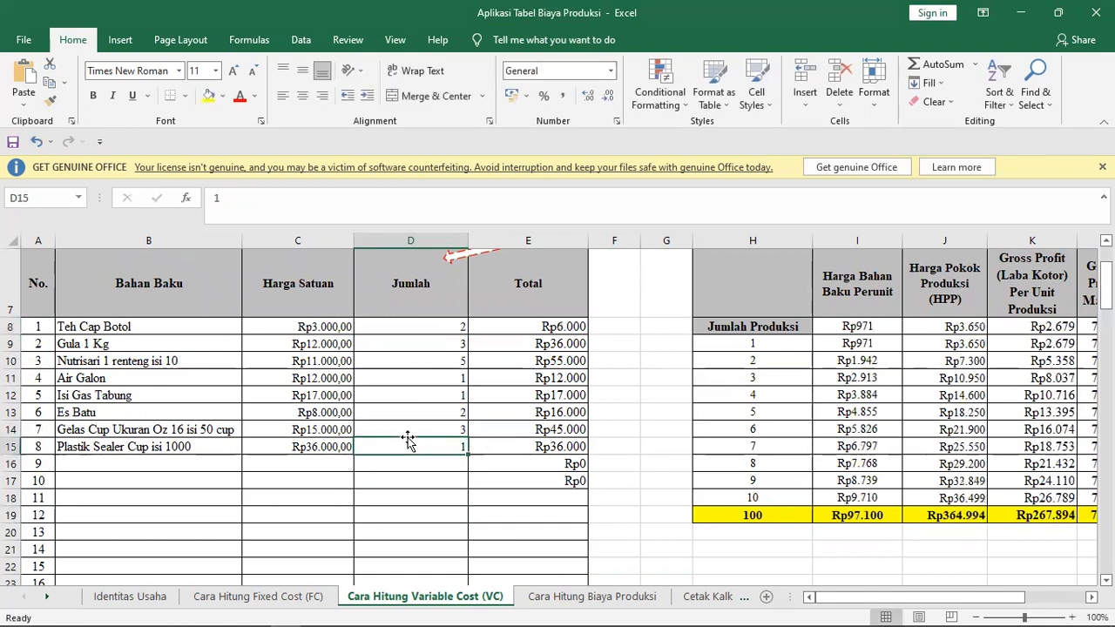
Step: Set the Jumlah of Gula 1 Kg to 2 and check the bulk purchase total below
left_click(456, 345)
type("2")
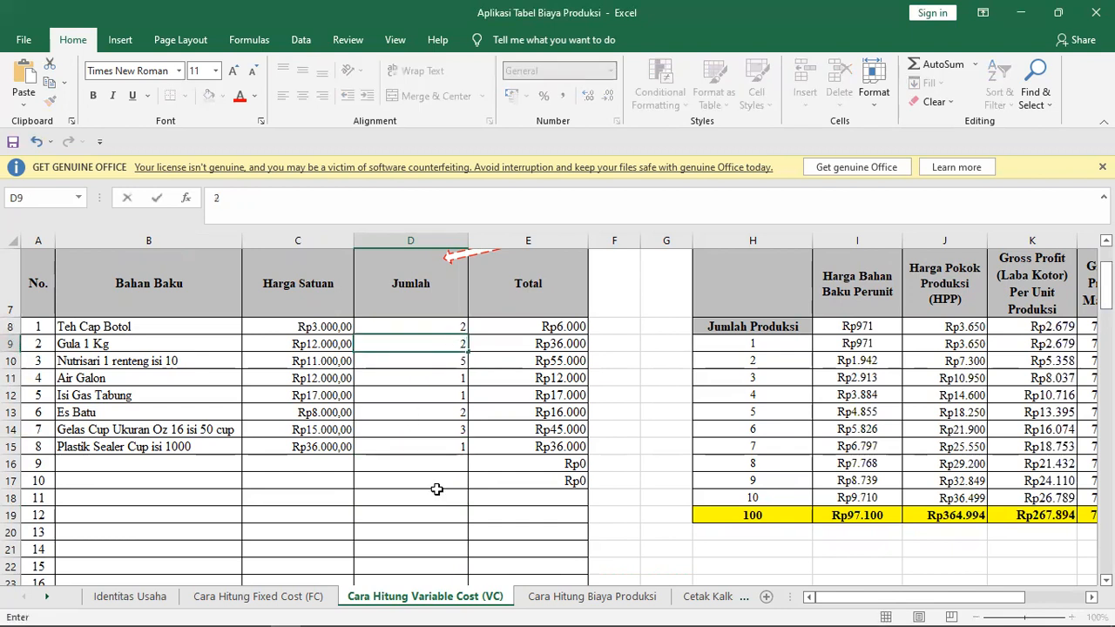
left_click(437, 490)
scroll(535, 398, "down", 3)
scroll(540, 403, "up", 3)
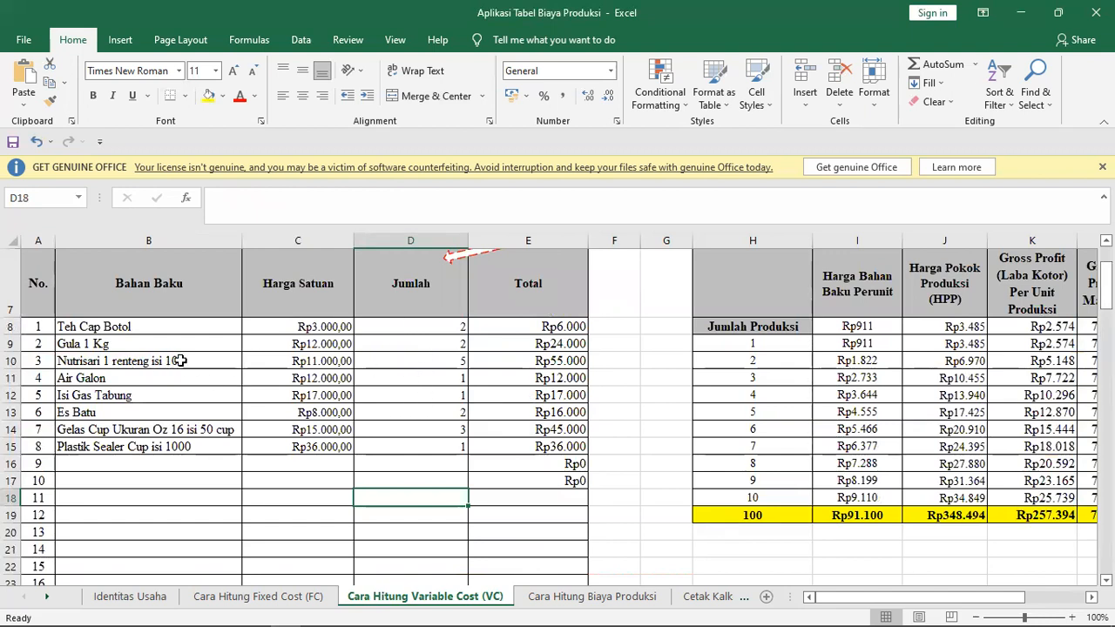
Step: Set the Jumlah of Nutrisari 1 renteng isi 10 to 4 and check the bulk purchase total
key("Up")
key("Up")
key("Up")
key("Up")
key("Up")
key("Up")
key("Up")
key("Up")
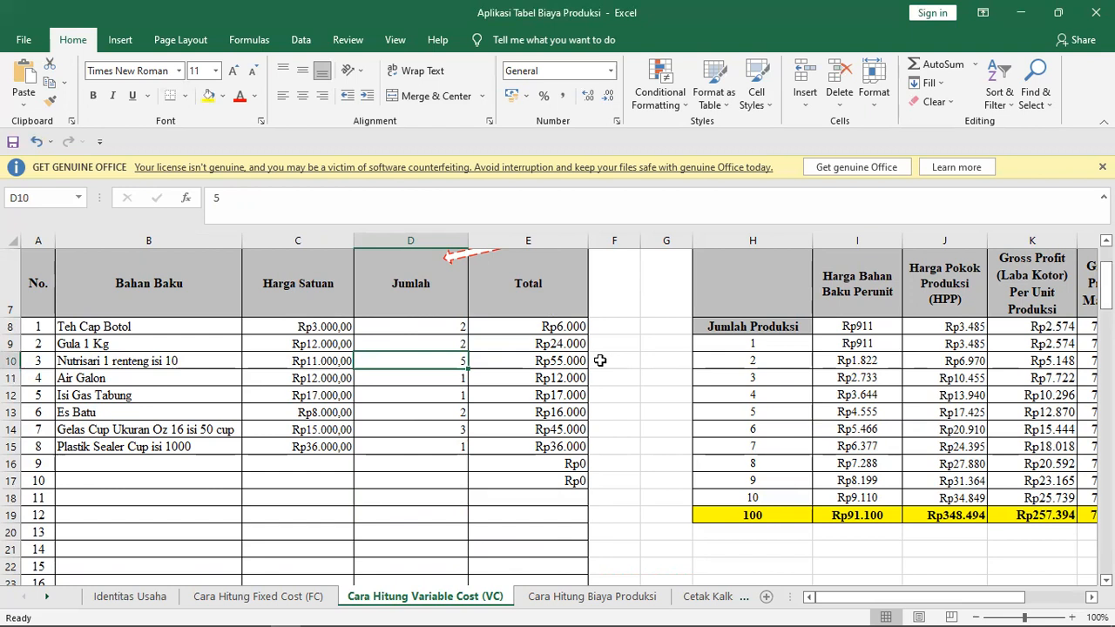
type("4")
left_click(558, 446)
scroll(556, 453, "down", 2)
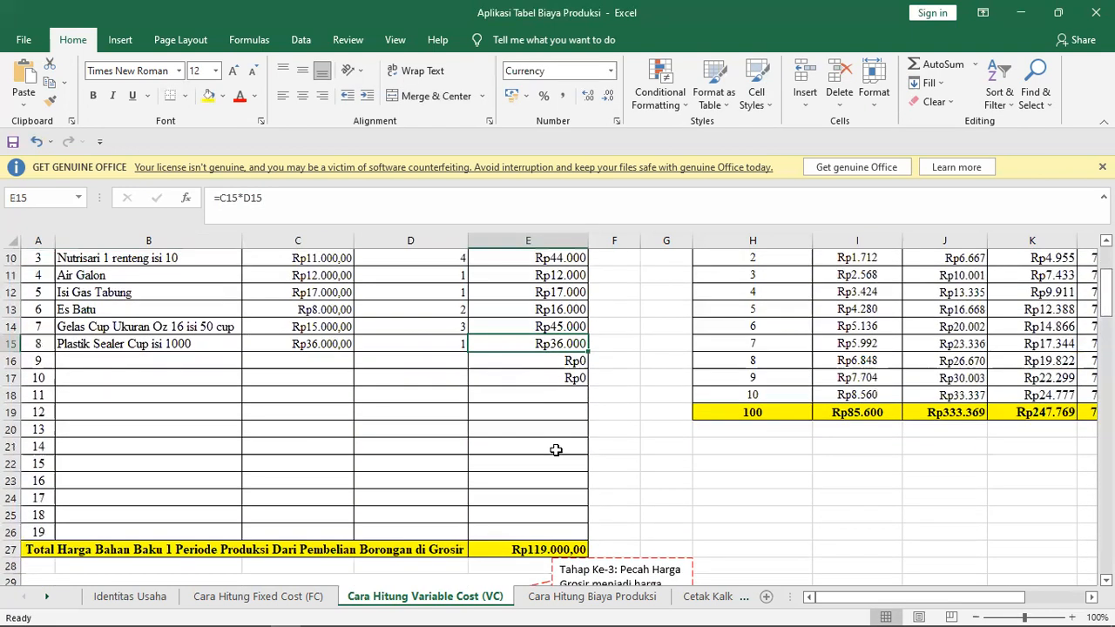
scroll(555, 457, "up", 2)
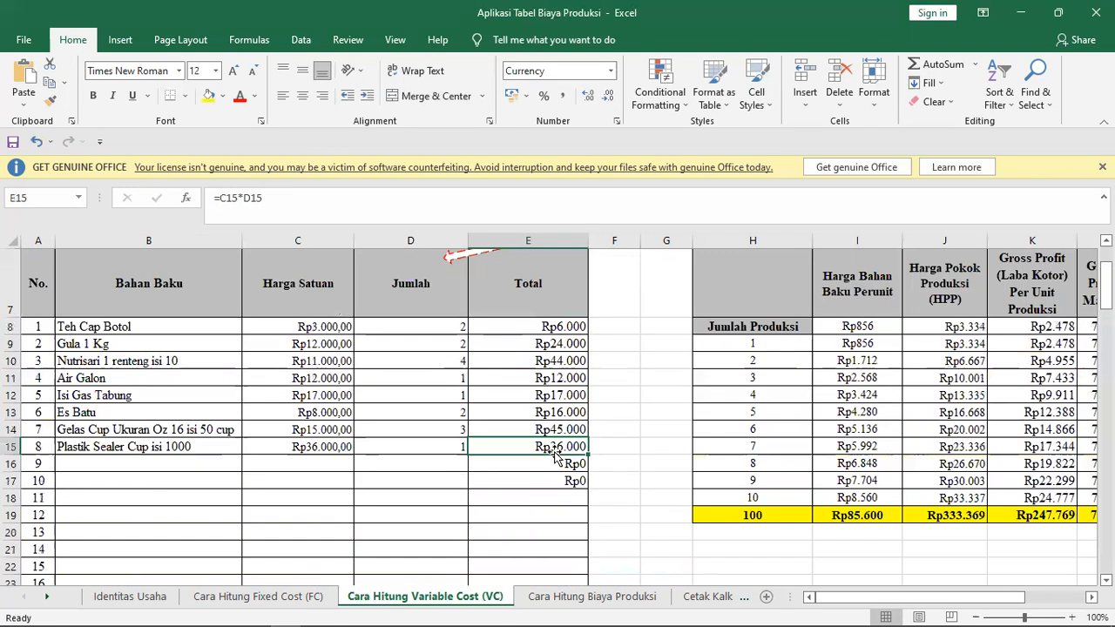
scroll(557, 471, "down", 2)
Step: Select the raw material totals in E8:E15 to view their sum, and inspect the bulk total's formula in E27
scroll(471, 348, "up", 3)
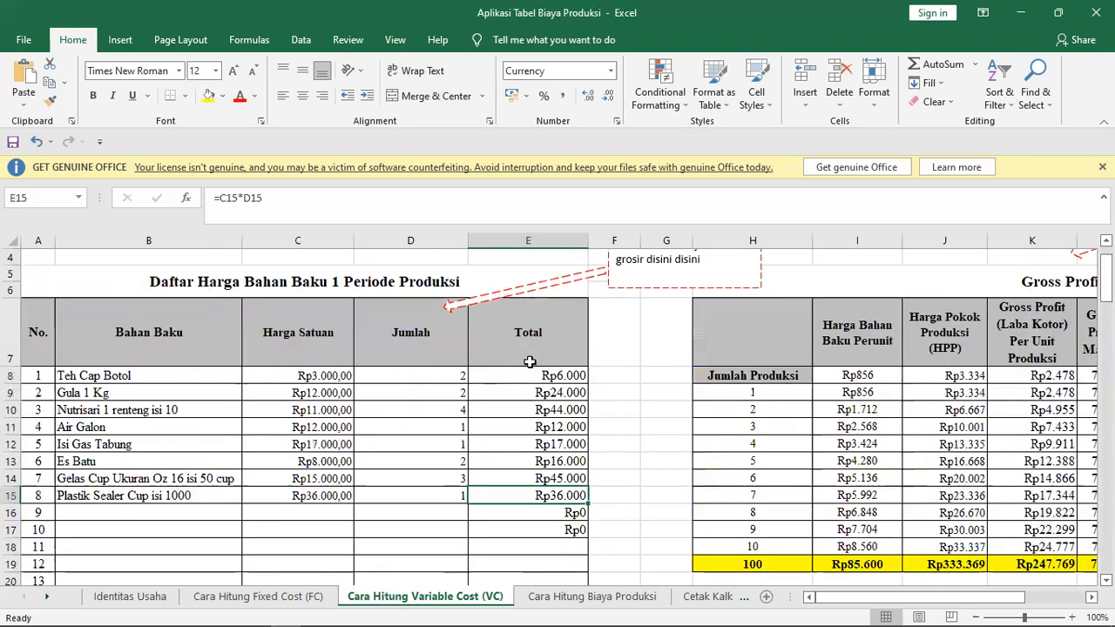
left_click_drag(542, 375, 542, 491)
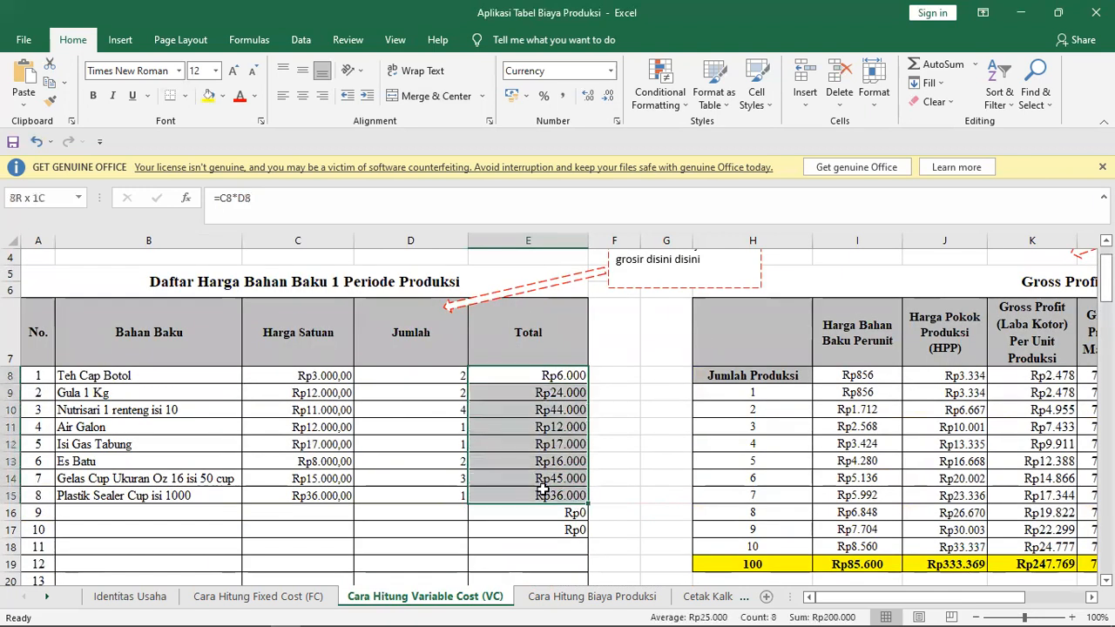
scroll(542, 490, "down", 1)
scroll(542, 488, "down", 4)
left_click(558, 446)
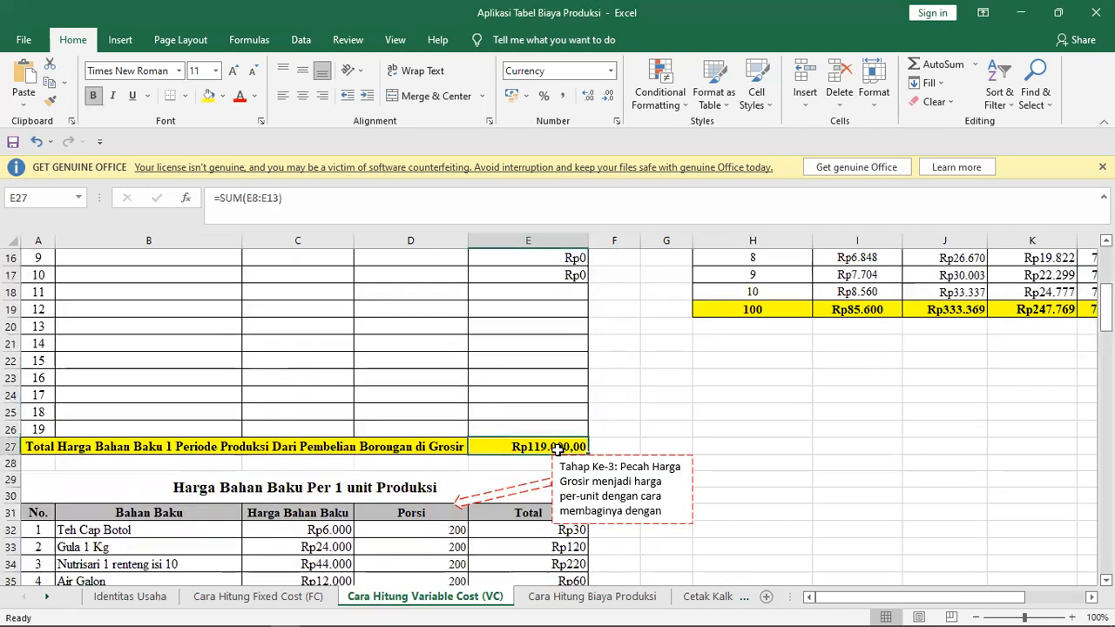
Step: Compare the raw material price list with the bulk purchase total and the per-unit cost table below it
scroll(547, 443, "up", 1)
scroll(543, 437, "up", 3)
scroll(549, 418, "down", 1)
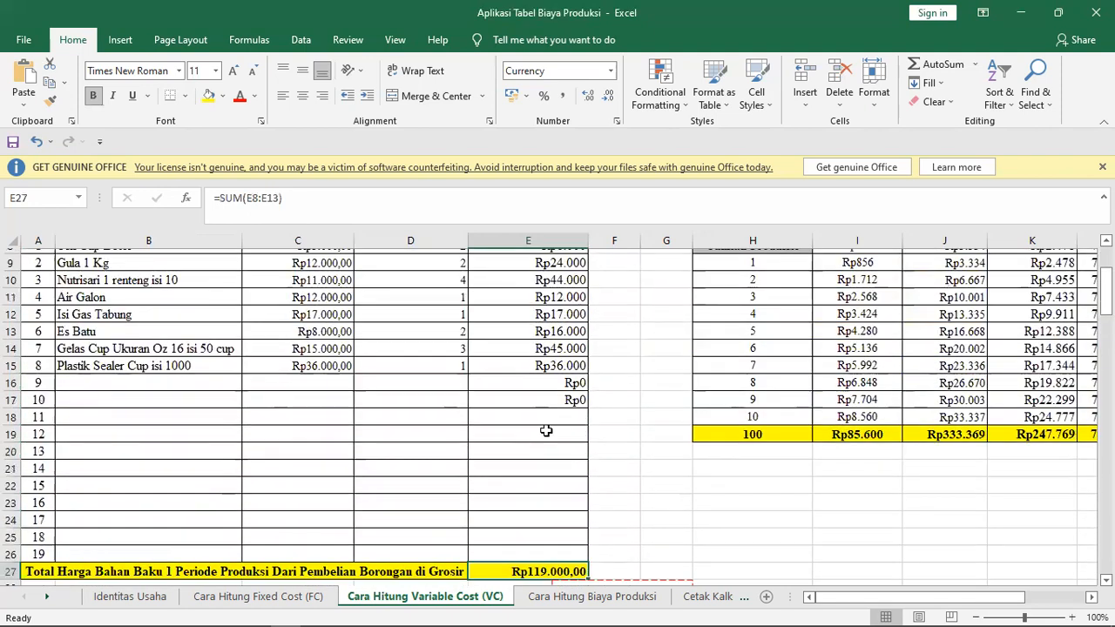
scroll(558, 425, "up", 1)
scroll(559, 424, "up", 2)
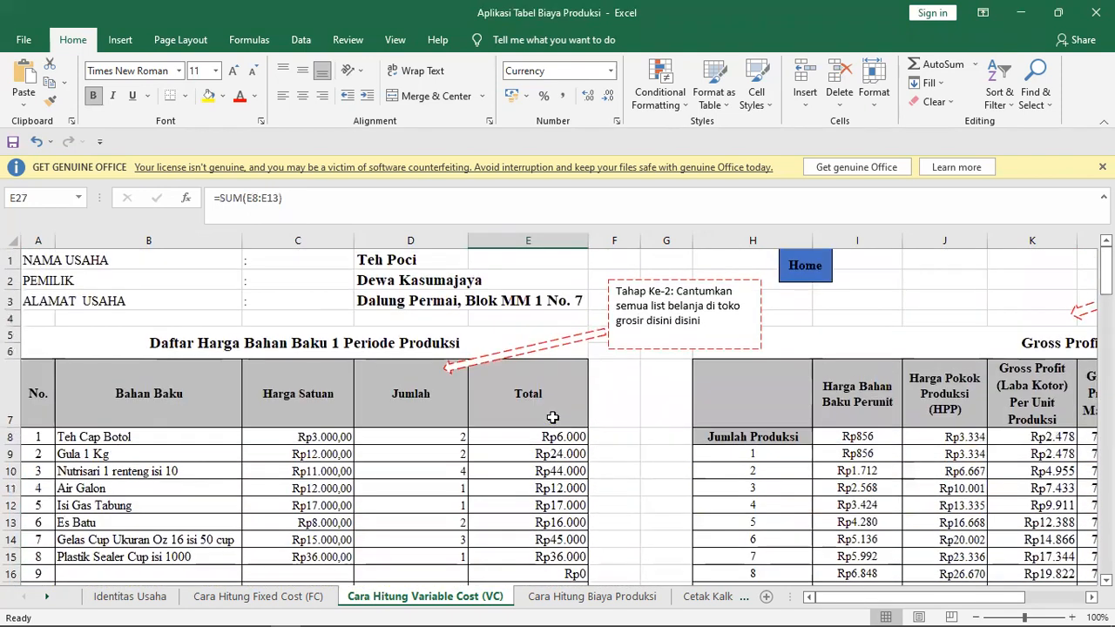
scroll(562, 453, "down", 5)
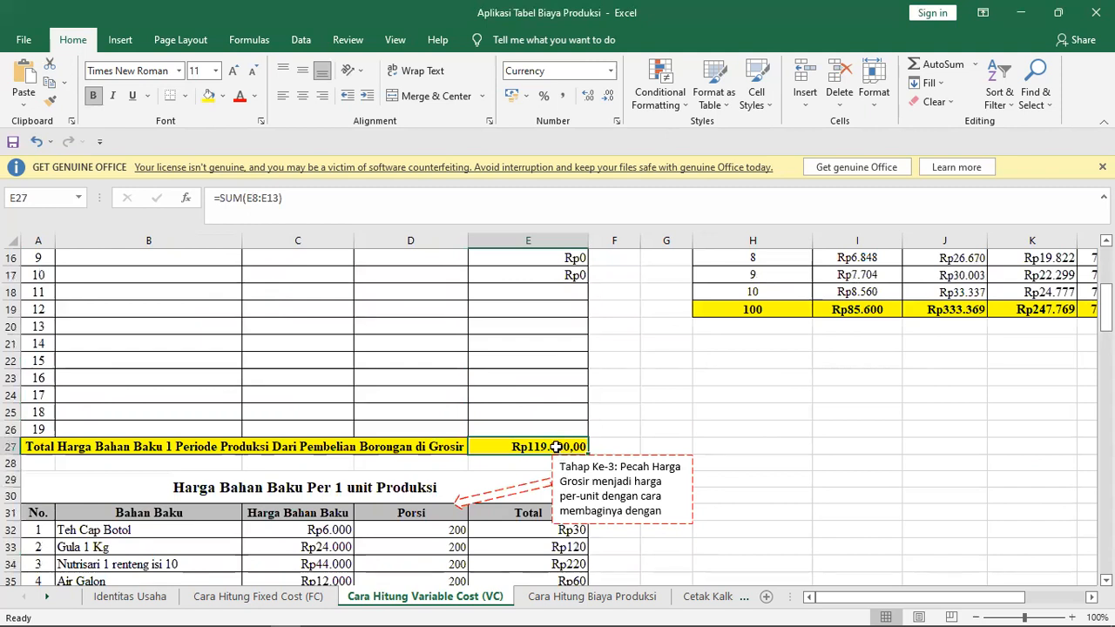
scroll(557, 436, "up", 2)
scroll(557, 430, "up", 1)
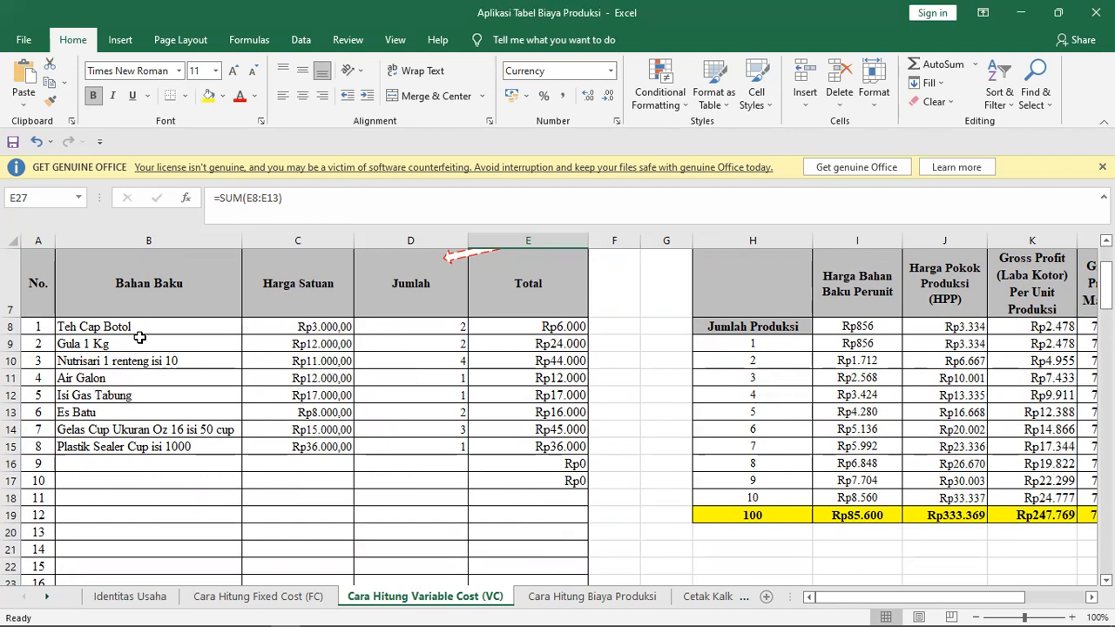
scroll(512, 418, "down", 3)
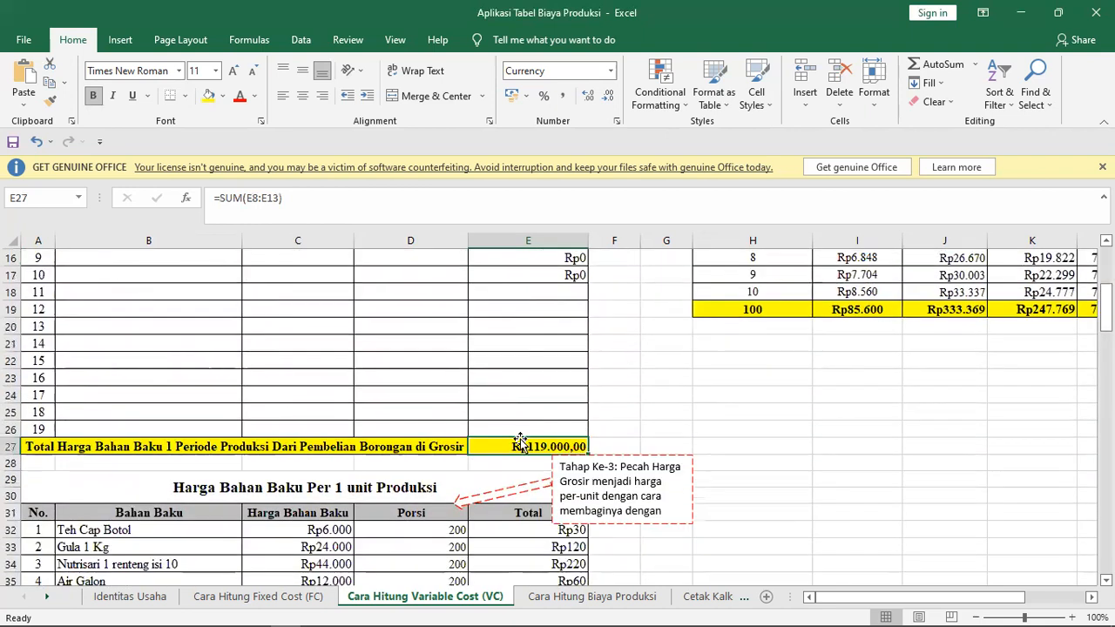
scroll(515, 429, "up", 2)
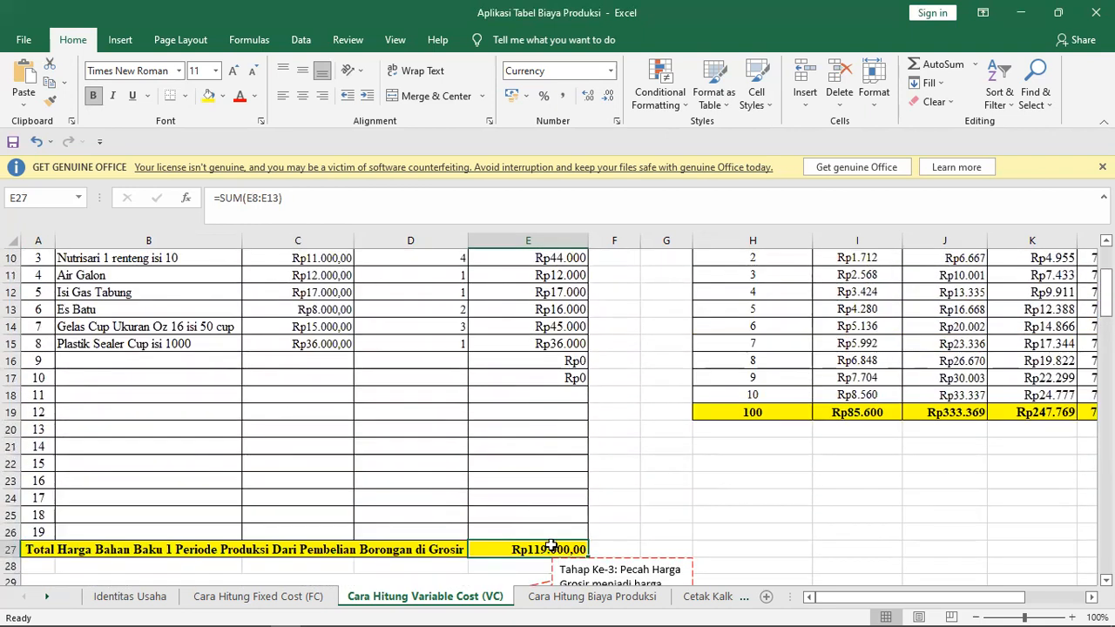
scroll(572, 523, "up", 1)
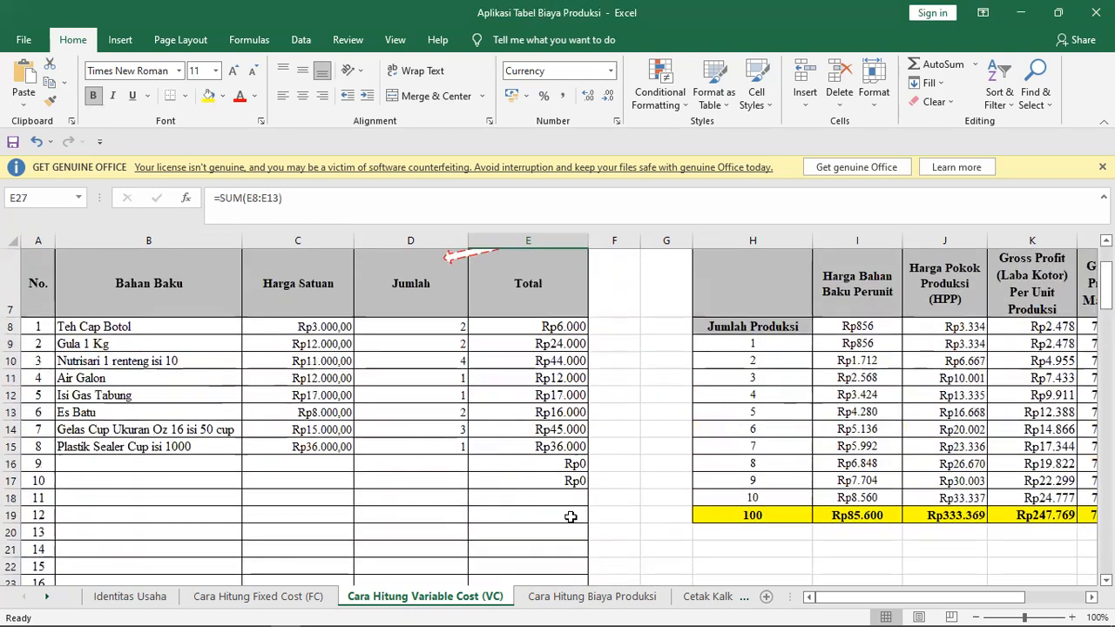
scroll(570, 508, "down", 1)
scroll(567, 498, "up", 3)
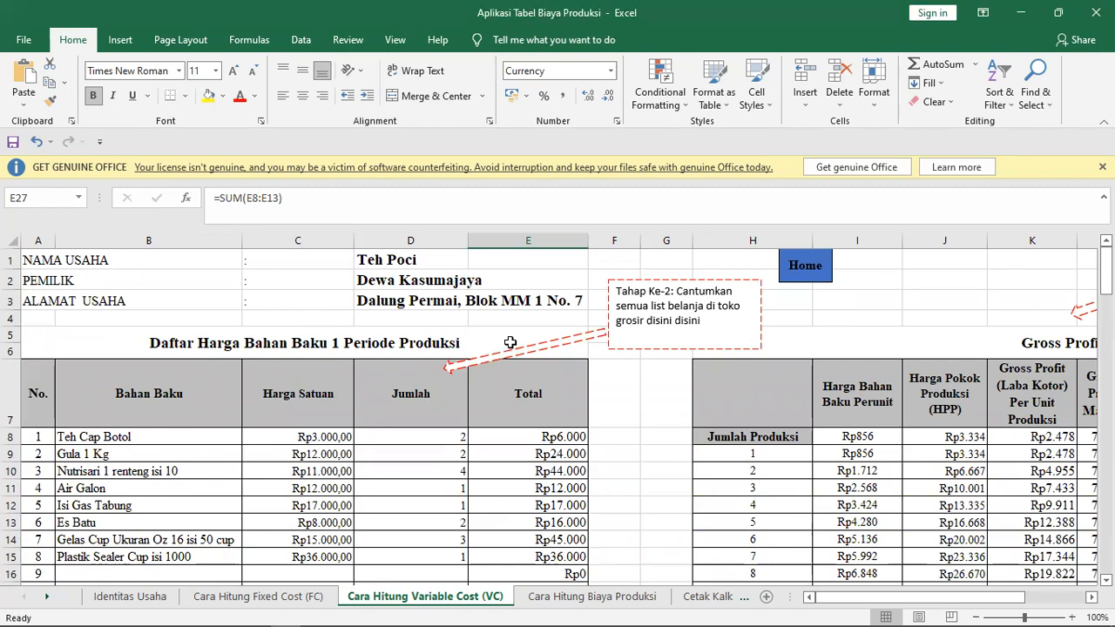
scroll(510, 342, "down", 7)
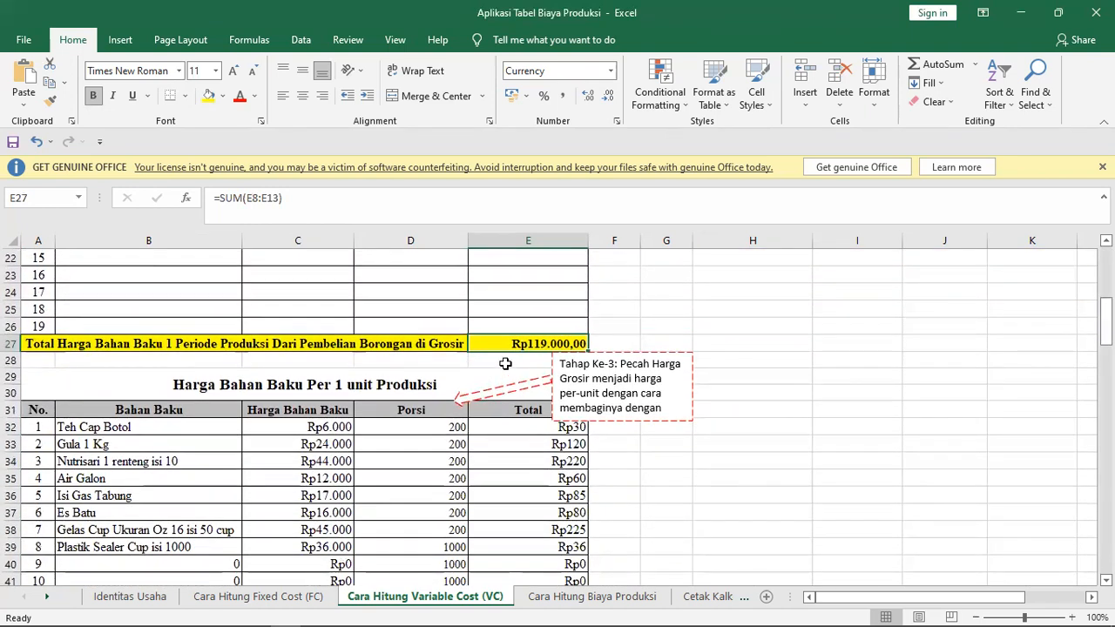
scroll(455, 366, "up", 6)
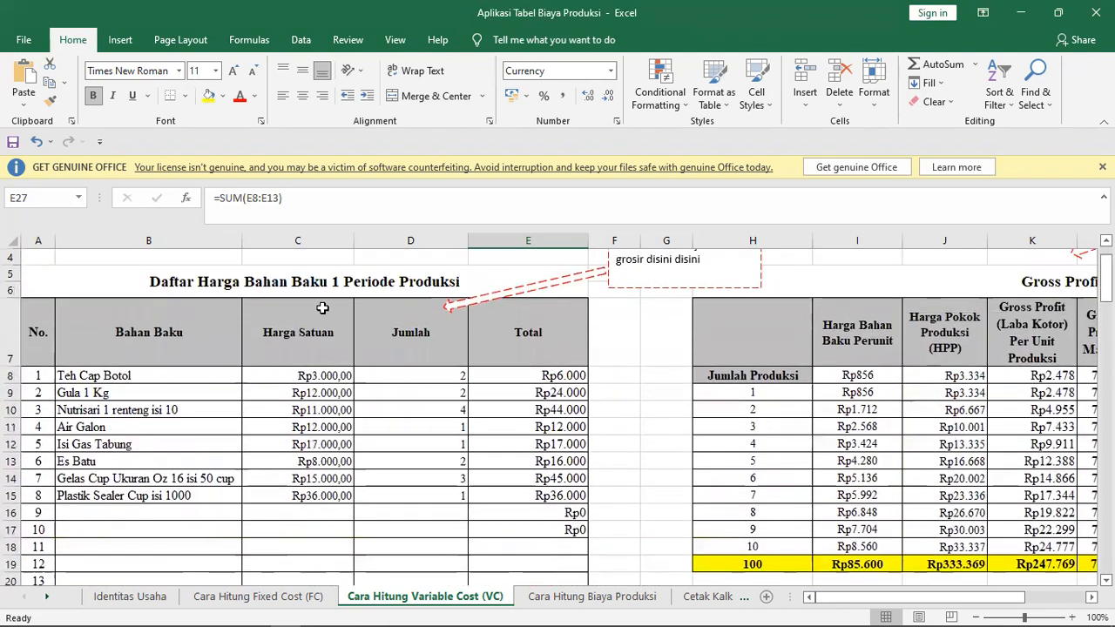
scroll(538, 533, "down", 5)
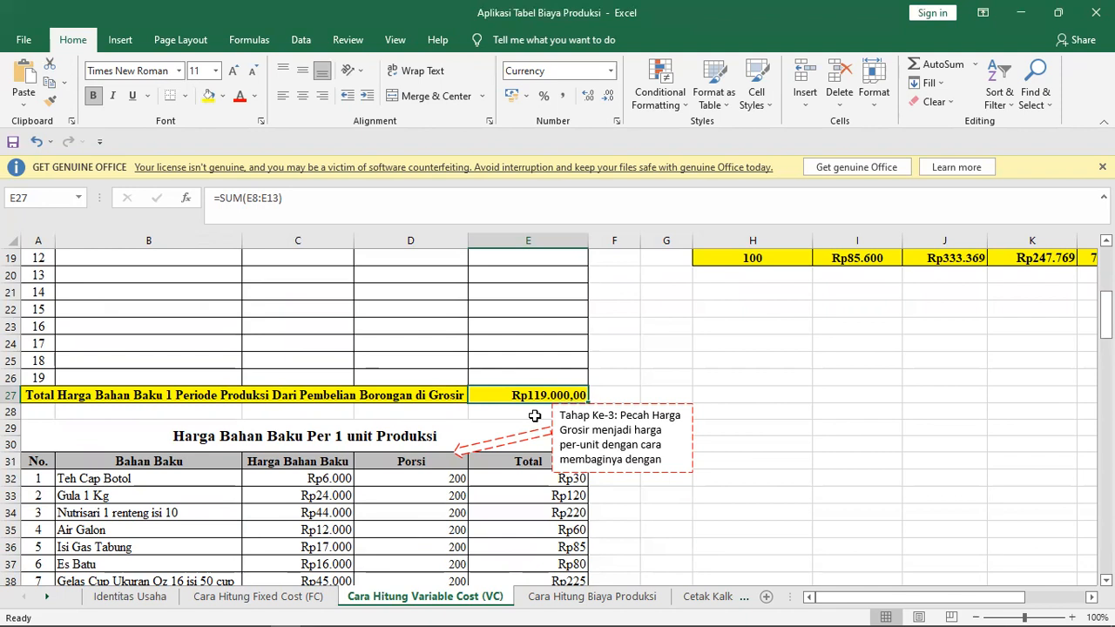
Step: Set the Porsi of Teh Cap Botol in the per-unit production table to 170
left_click(454, 482)
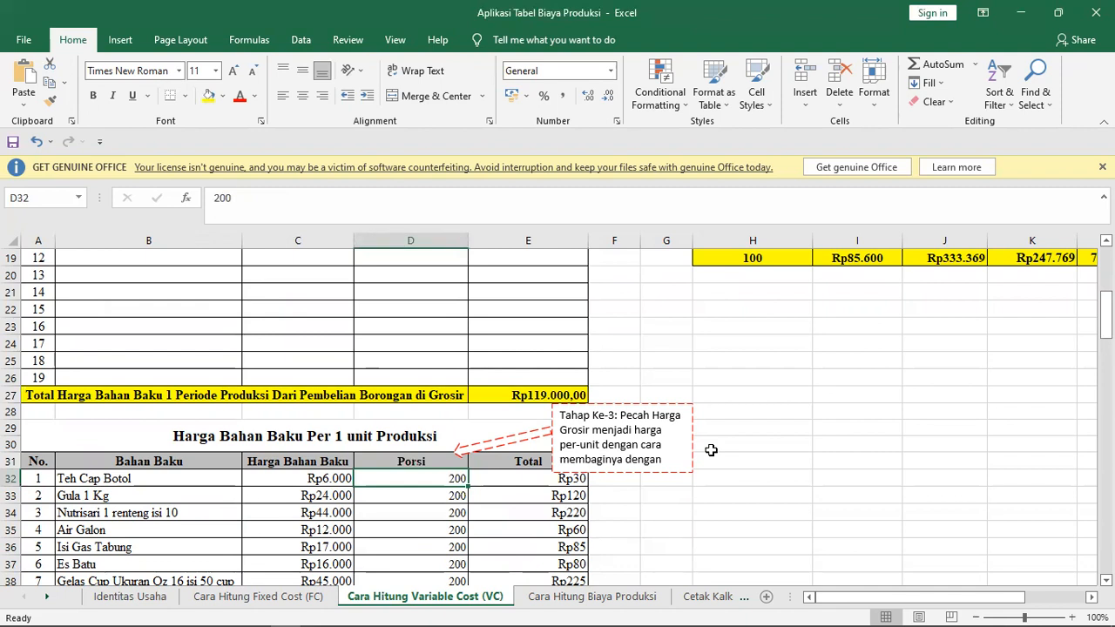
type("17")
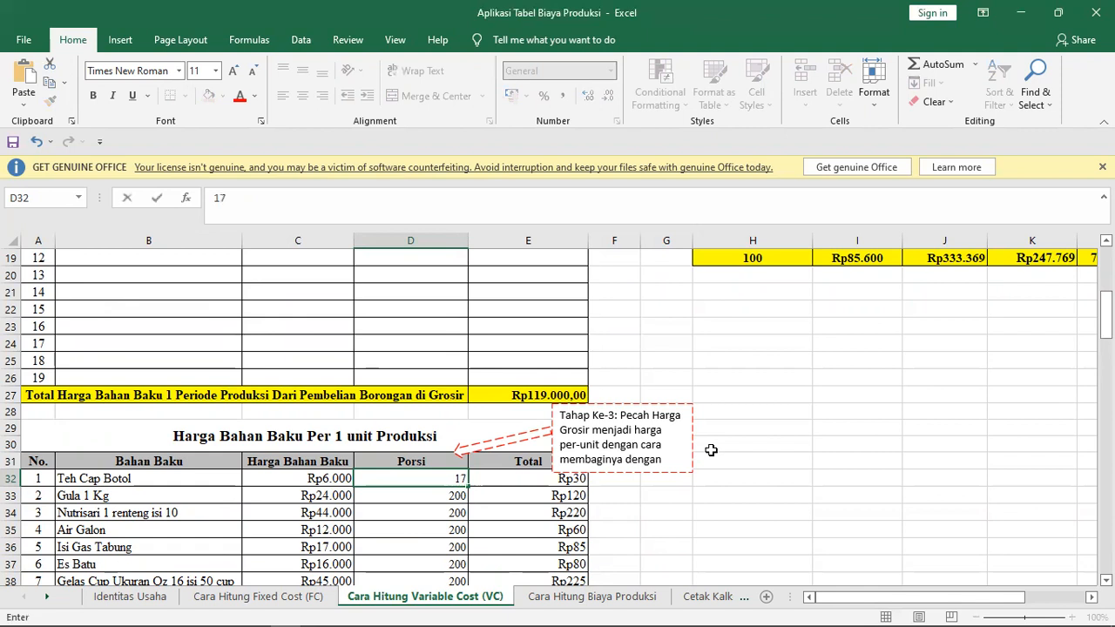
type("0")
key("Return")
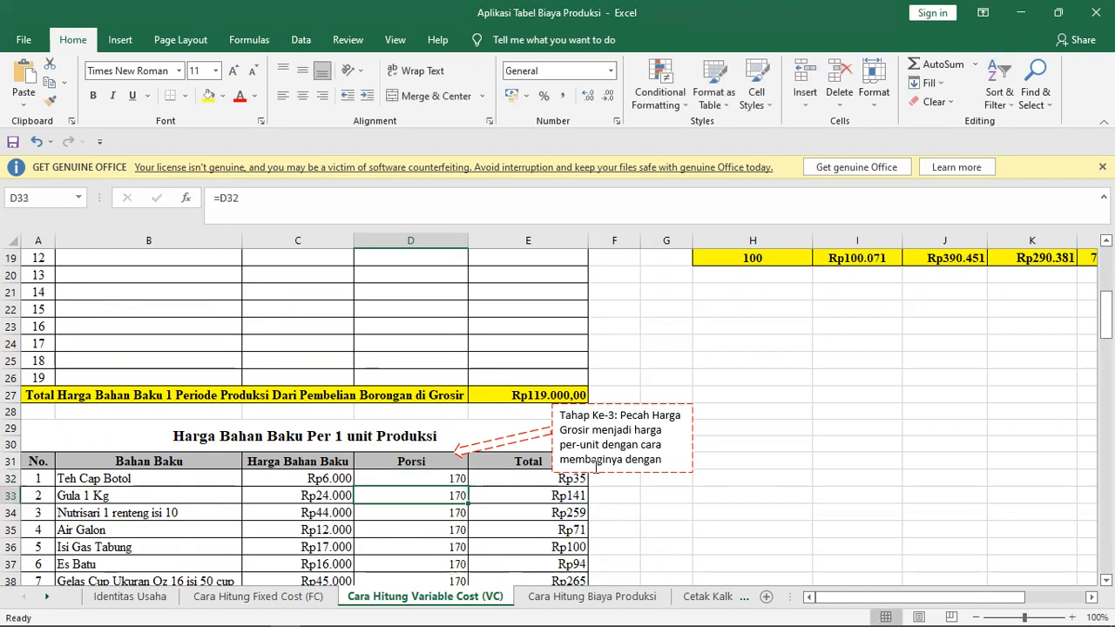
Step: Fill the Porsi formula of Gelas Cup Ukuran Oz 16 isi 50 cup down to the Plastik Sealer Cup isi 1000 row
scroll(493, 481, "down", 2)
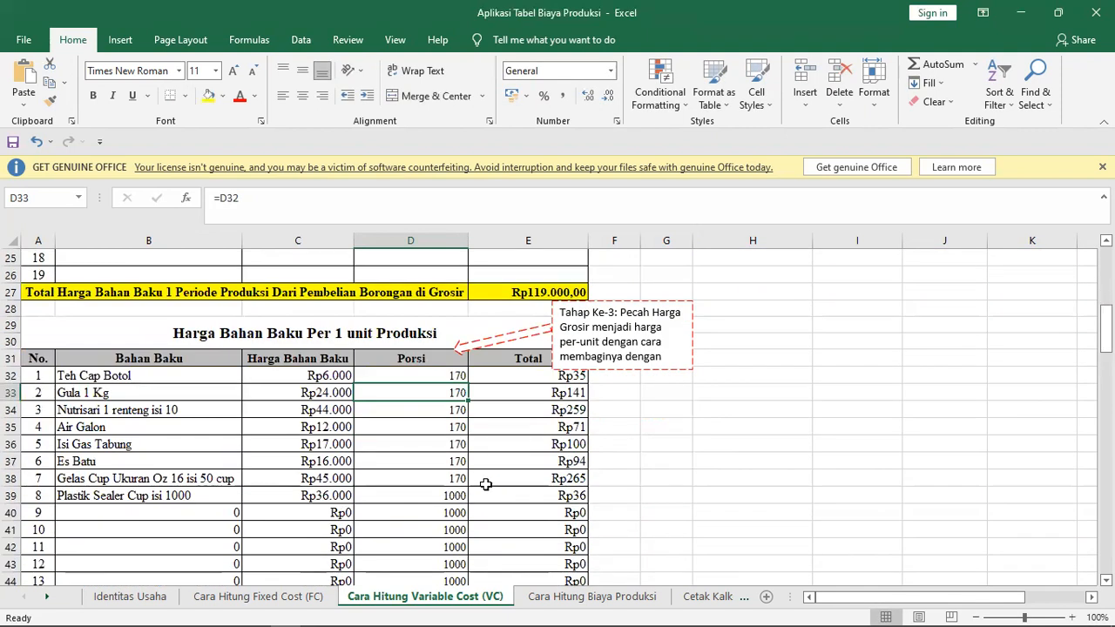
scroll(485, 484, "down", 1)
left_click(460, 425)
left_click_drag(466, 447, 496, 439)
scroll(496, 436, "down", 2)
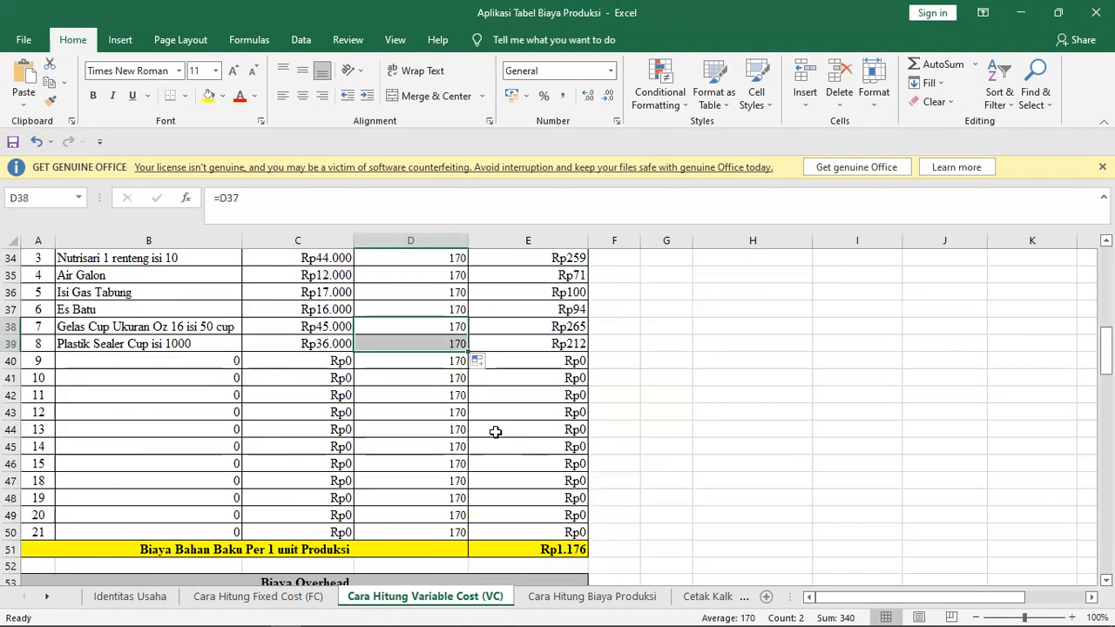
Step: Examine the Biaya Bahan Baku Per 1 unit Produksi row and its formula in E51
scroll(510, 411, "up", 1)
scroll(505, 413, "down", 1)
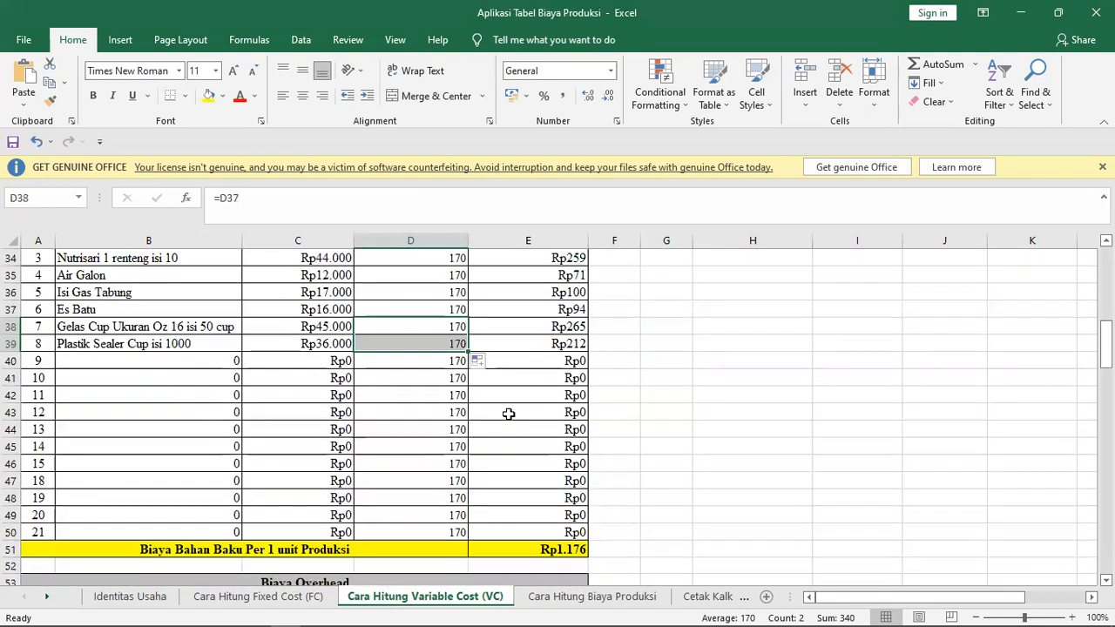
left_click(293, 549)
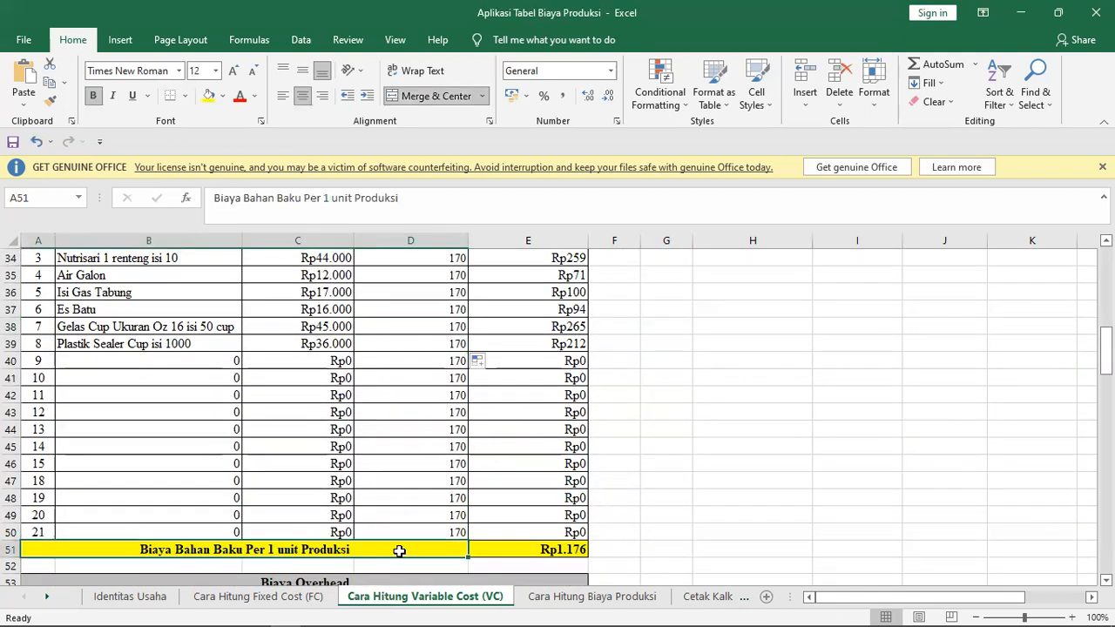
left_click(523, 550)
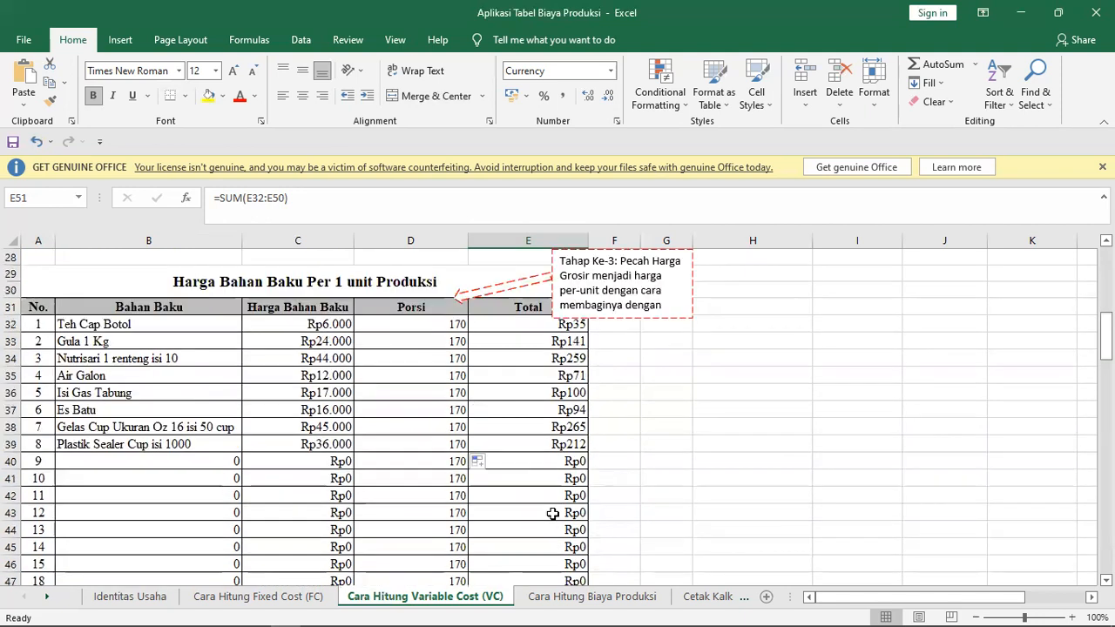
Step: Set the Porsi of Teh Cap Botol to 200 and check the raw material cost per unit
scroll(552, 513, "up", 1)
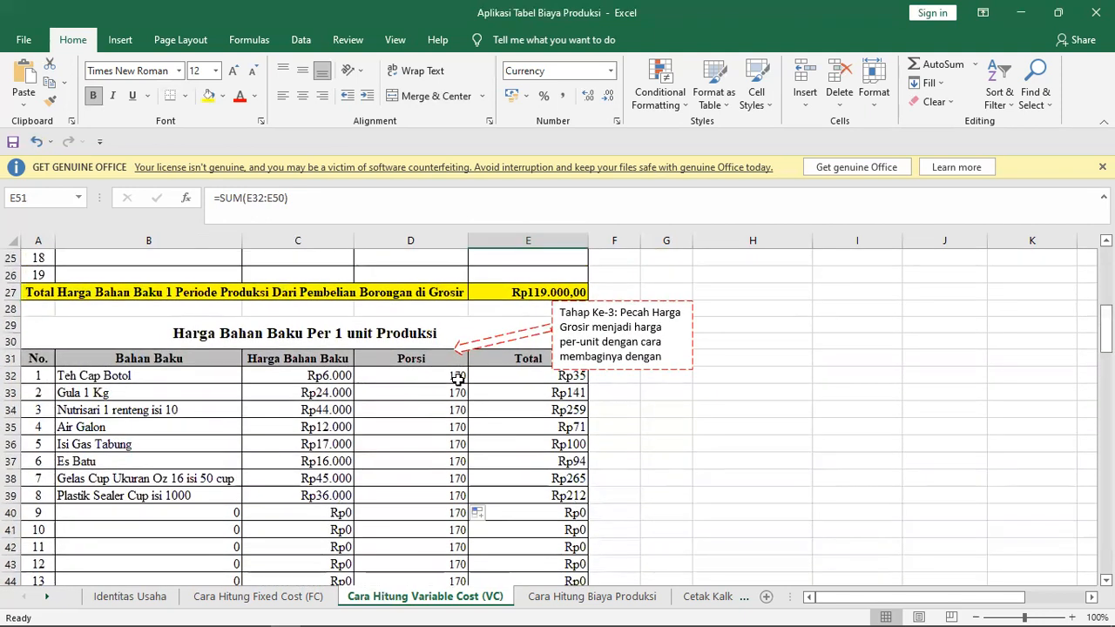
left_click(458, 377)
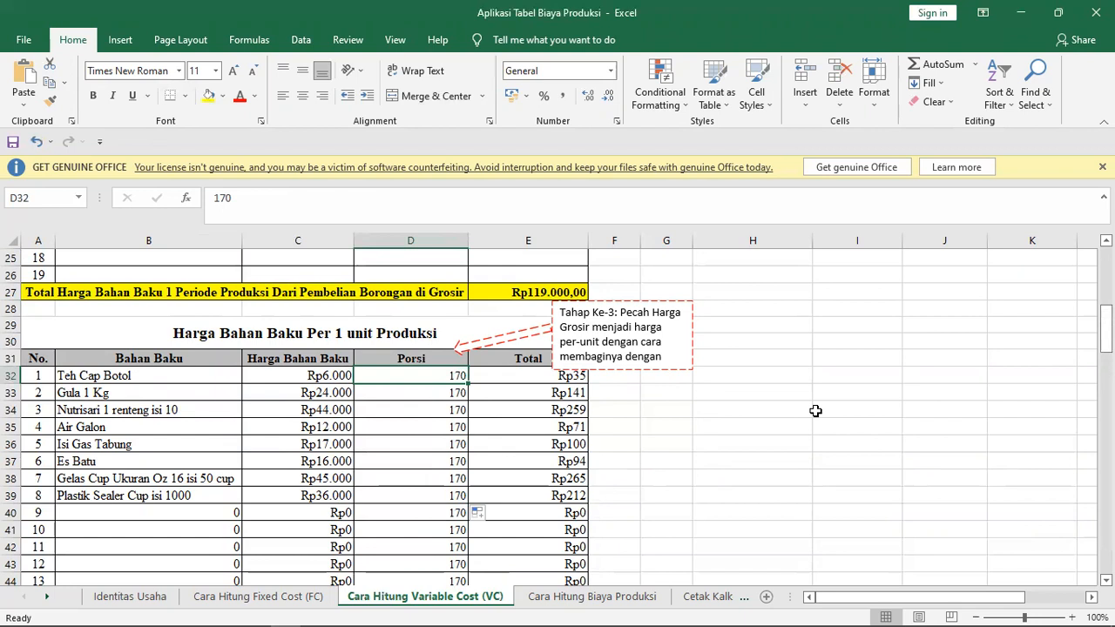
type("200")
key("Return")
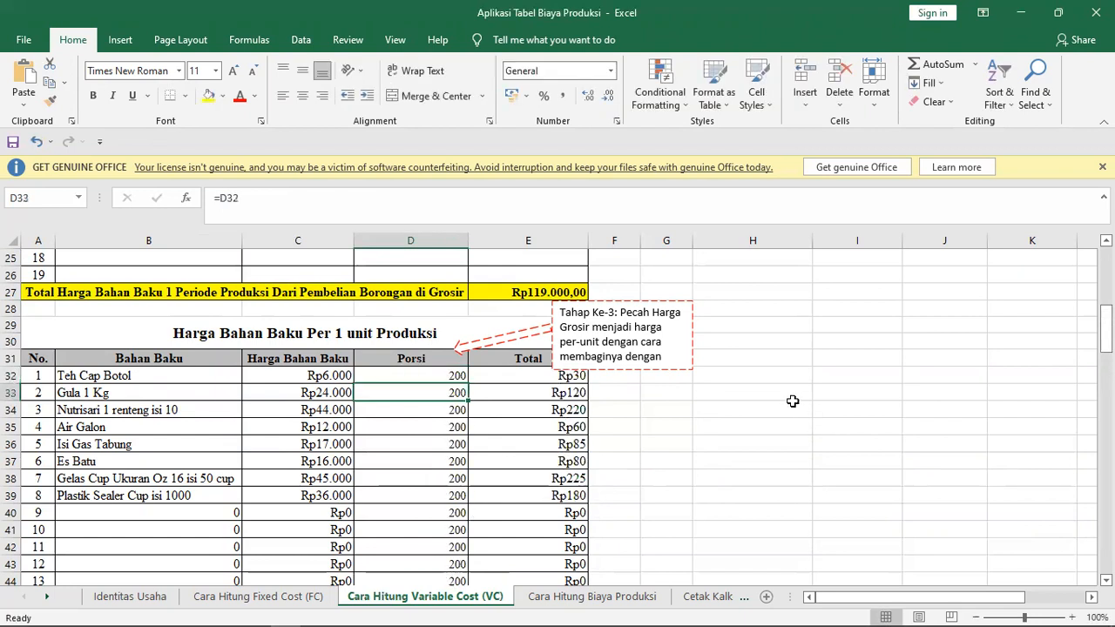
scroll(743, 424, "down", 3)
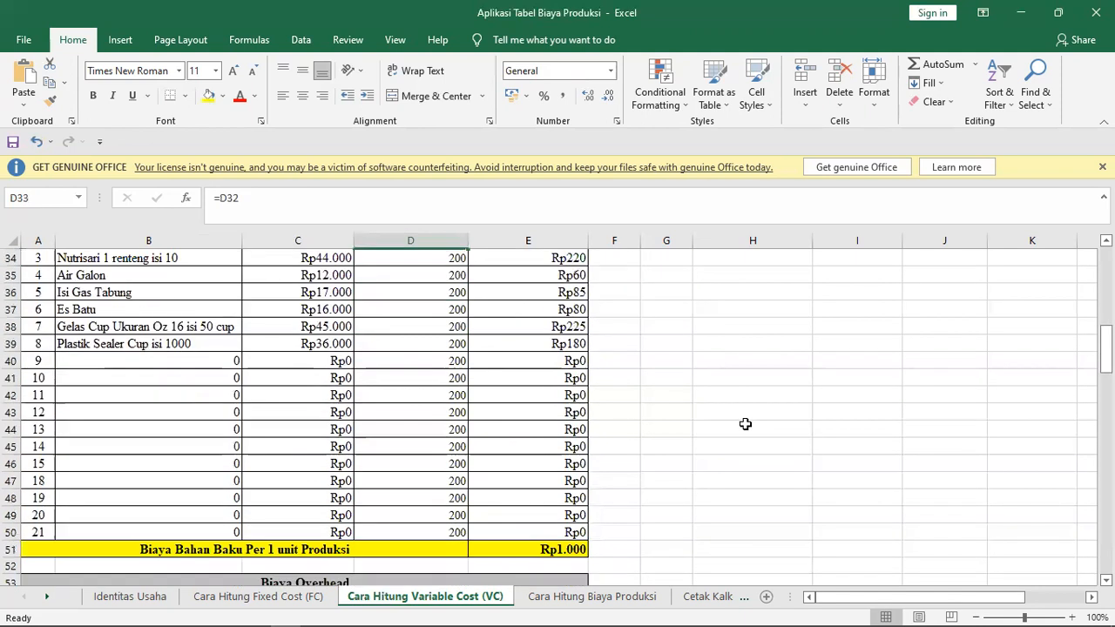
Step: Set the Porsi of Teh Cap Botol in the per-unit table to 150 and check the raw material cost
left_click(582, 549)
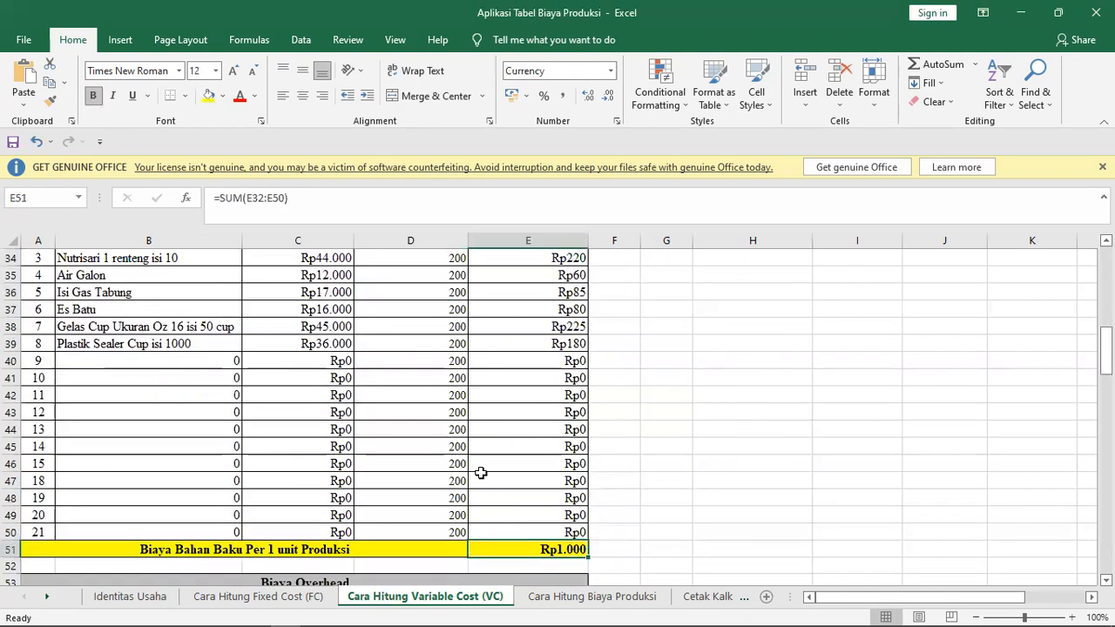
scroll(470, 419, "up", 1)
left_click(452, 271)
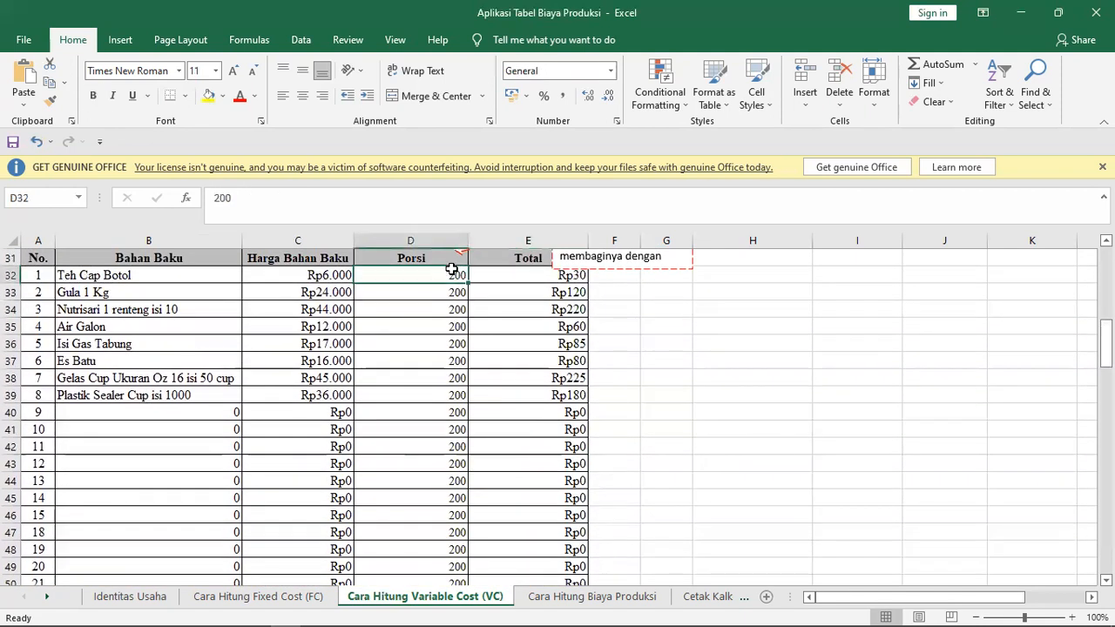
type("1")
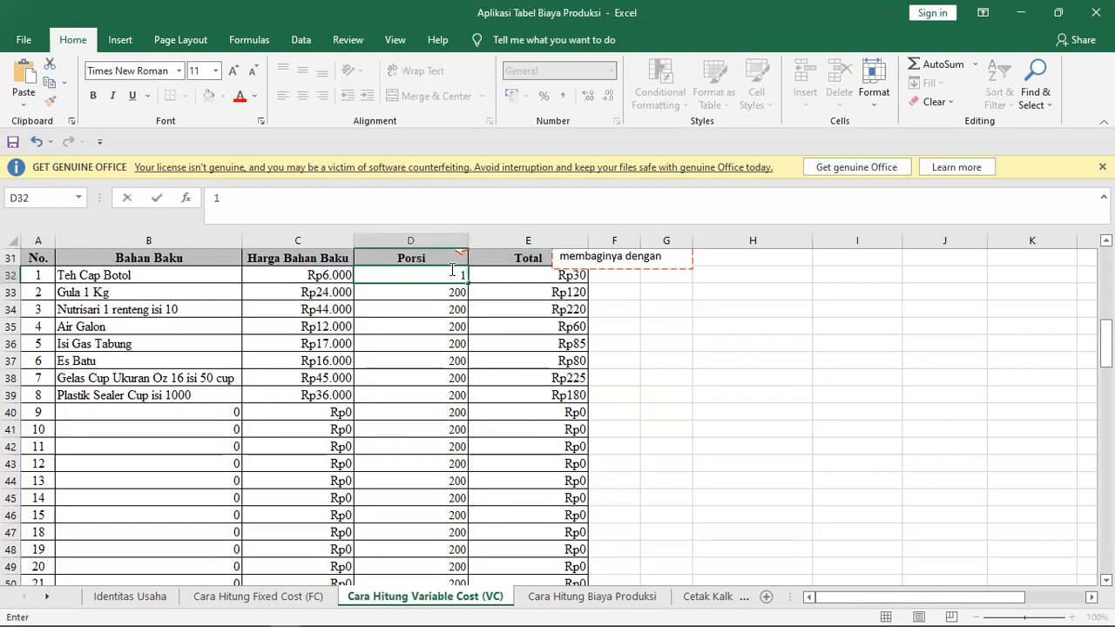
key("Return")
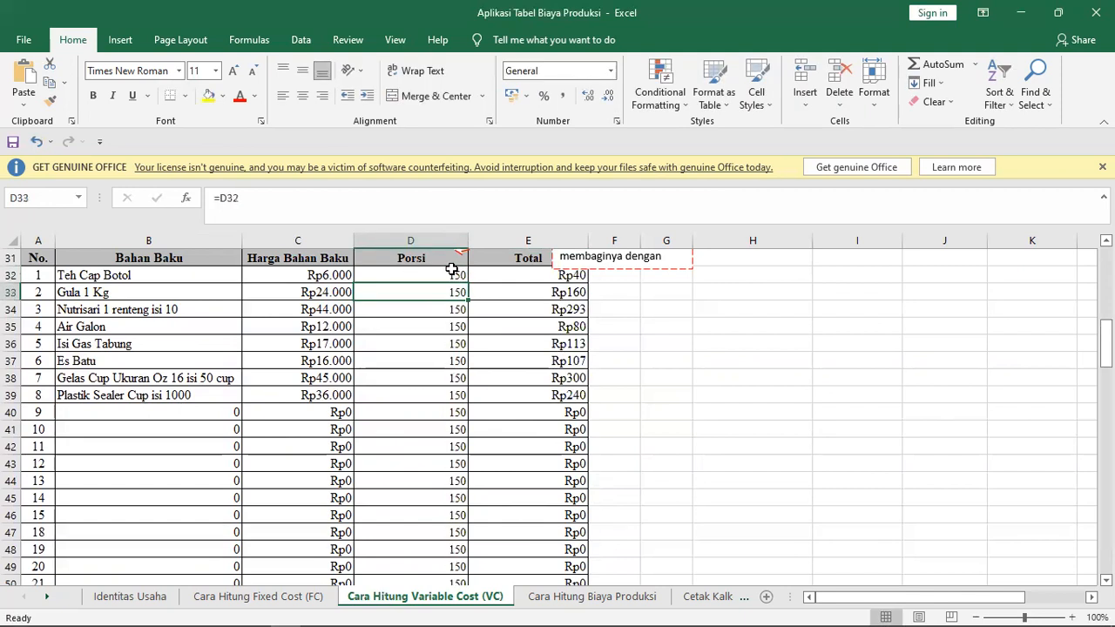
scroll(505, 391, "down", 2)
scroll(554, 497, "up", 2)
Step: Set the Porsi of Teh Cap Botol to 30 and check the Biaya Bahan Baku Per 1 unit Produksi total
left_click(432, 263)
left_click(438, 276)
type("1")
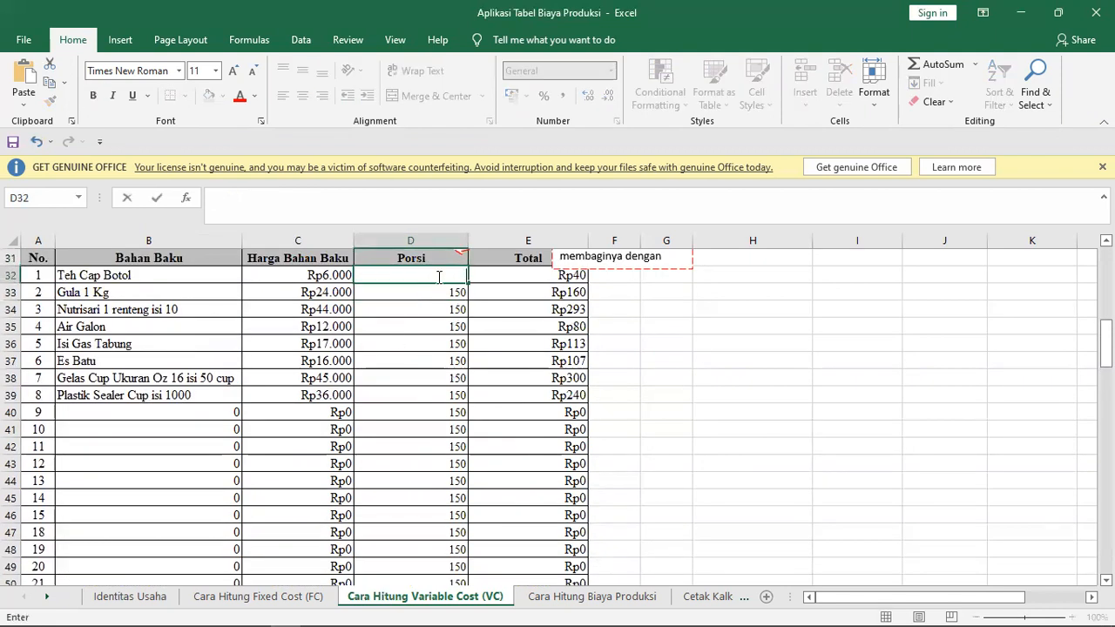
type("30")
key("Return")
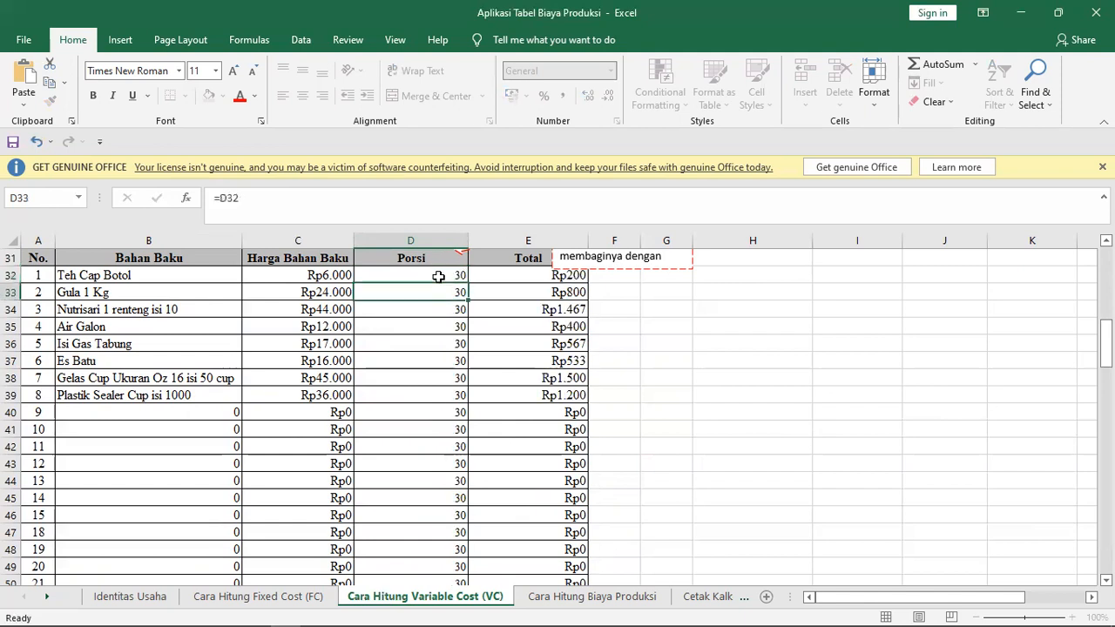
scroll(568, 393, "down", 3)
left_click(570, 448)
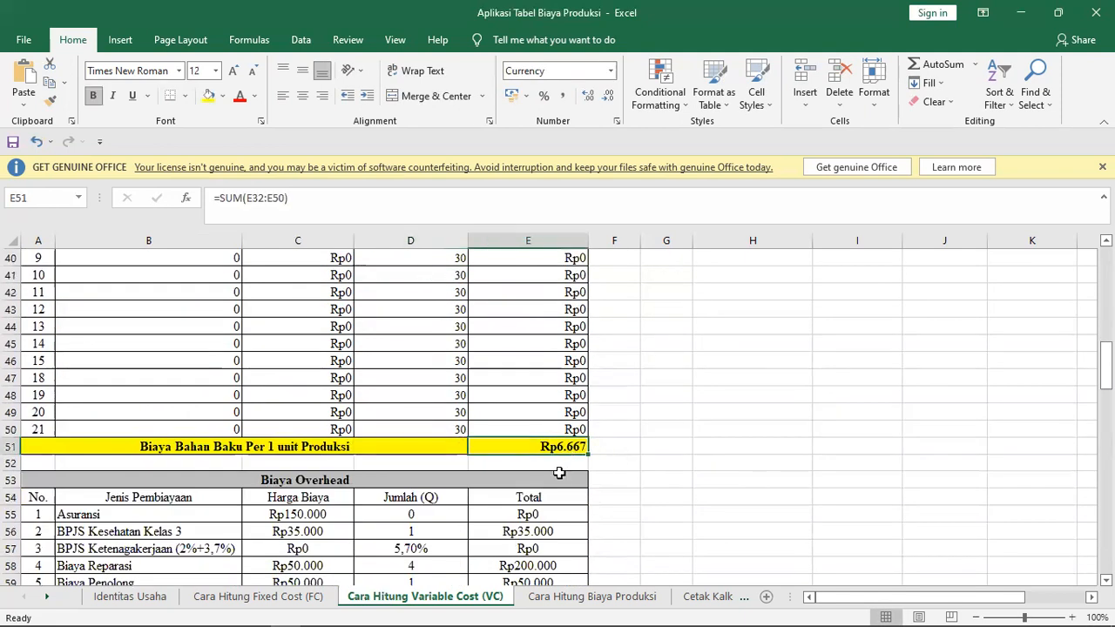
scroll(560, 470, "up", 1)
scroll(561, 475, "up", 2)
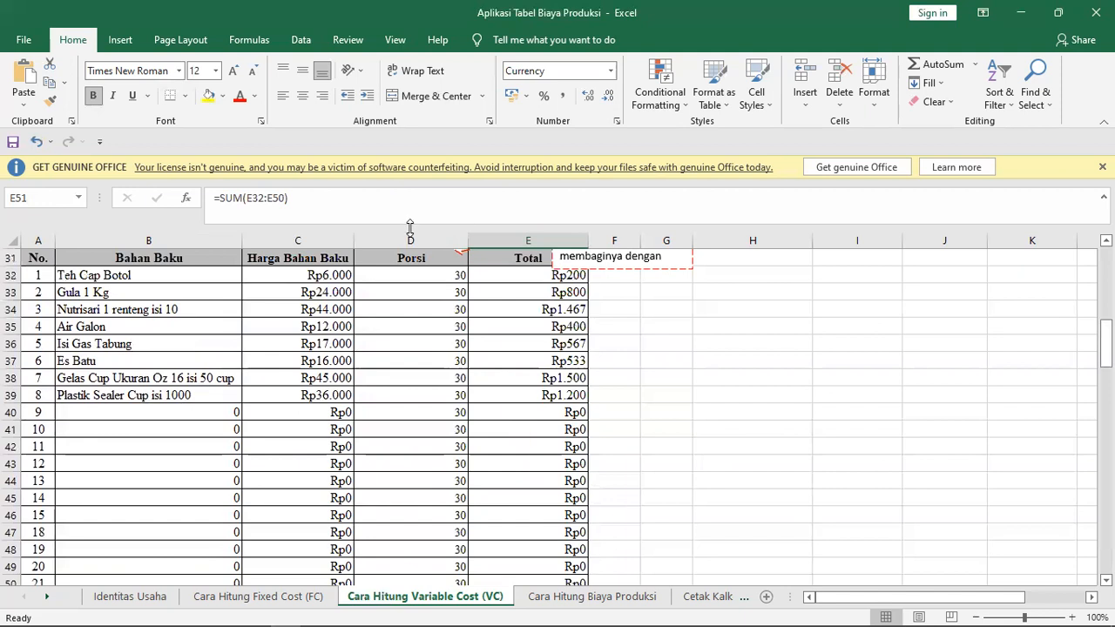
Step: Set the Porsi of Teh Cap Botol to 150 and review the per-unit raw material table down to its total
left_click(444, 291)
left_click(446, 275)
type("150")
key("Return")
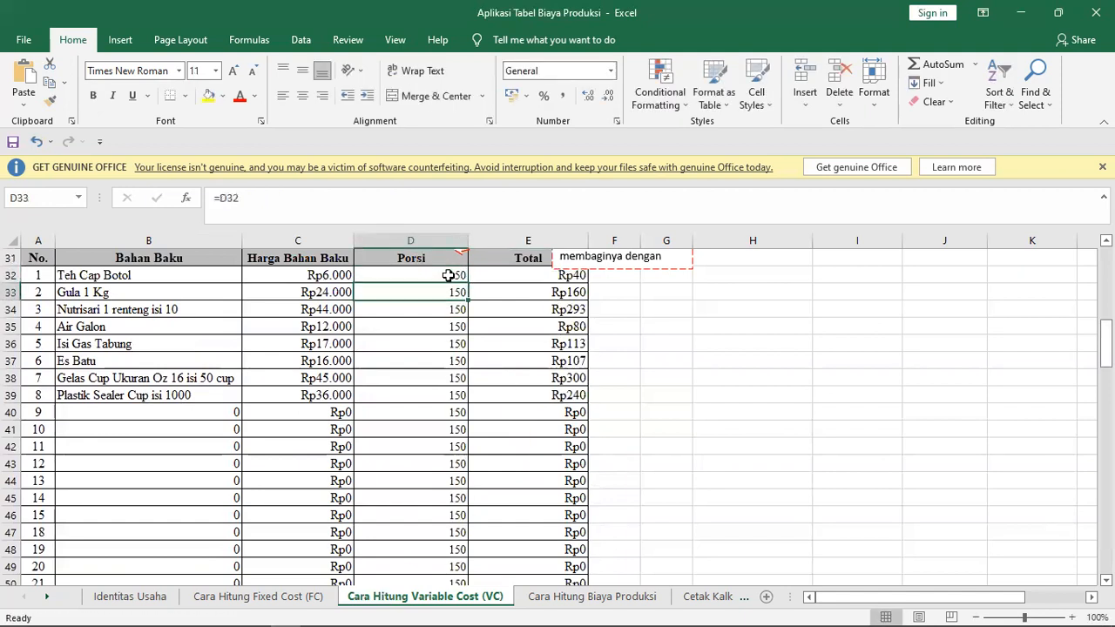
scroll(446, 371, "down", 2)
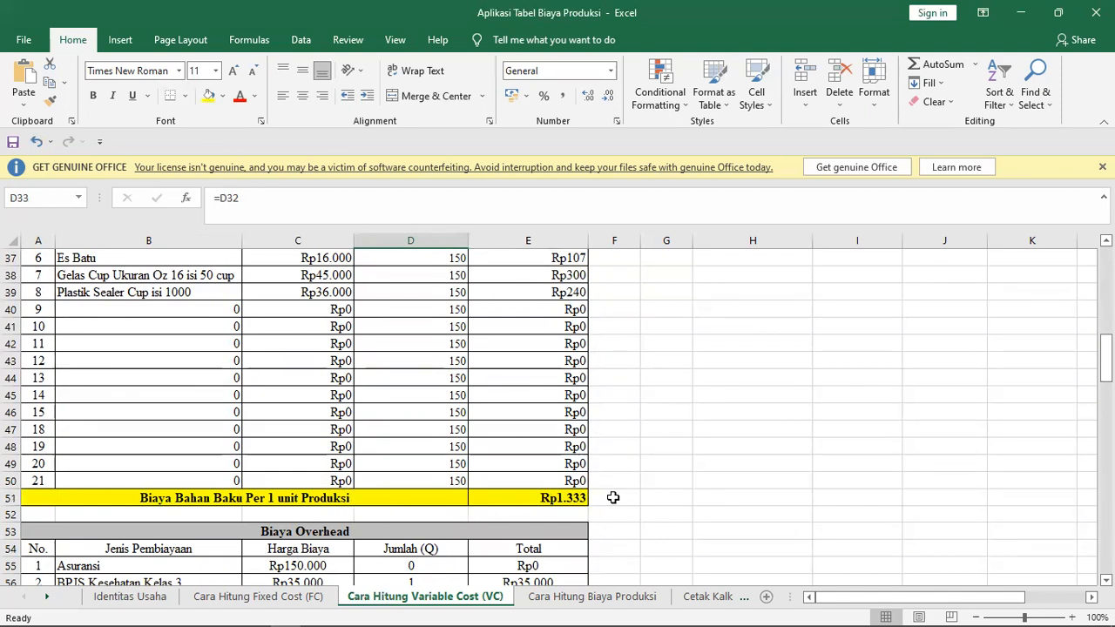
scroll(575, 488, "up", 5)
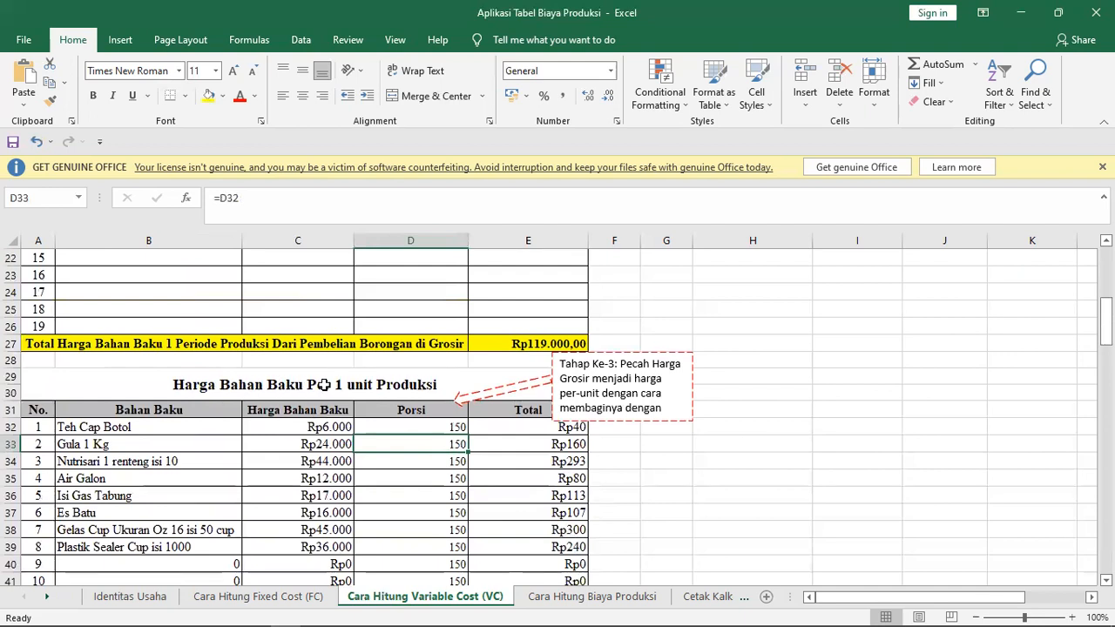
scroll(388, 405, "down", 5)
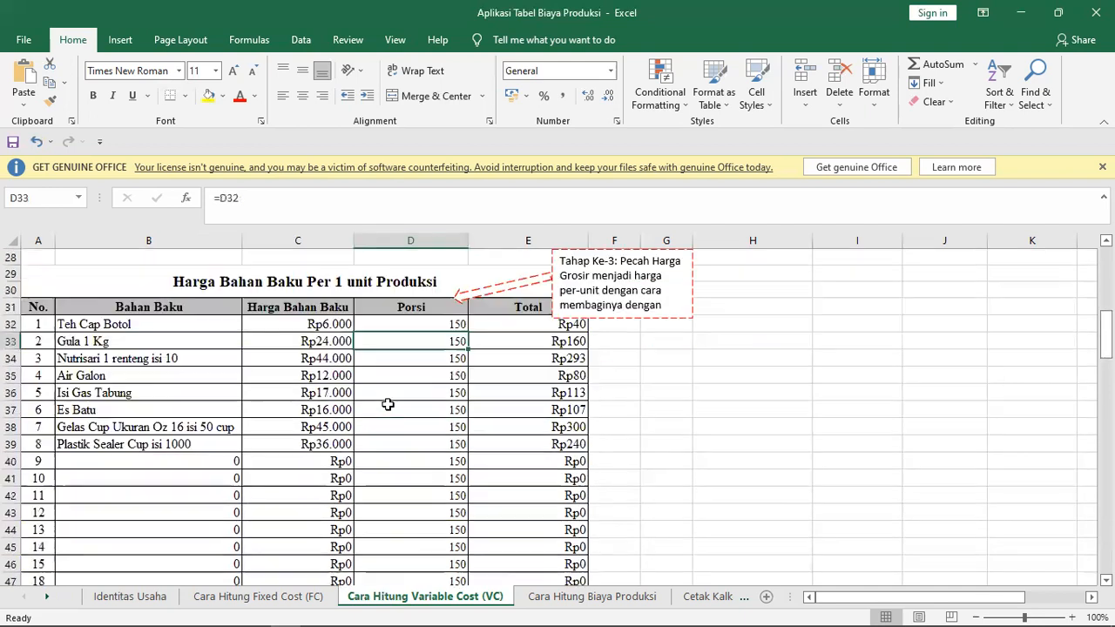
scroll(388, 404, "down", 3)
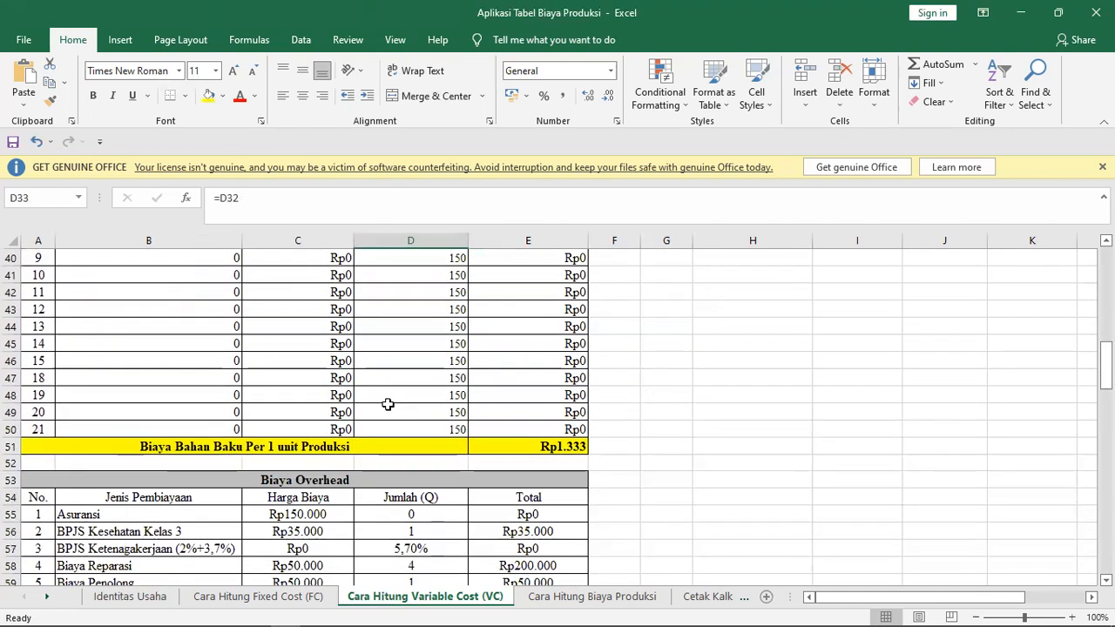
Step: Set the Jumlah (Q) of Biaya Reparasi in the Biaya Overhead table to 2
left_click(396, 380)
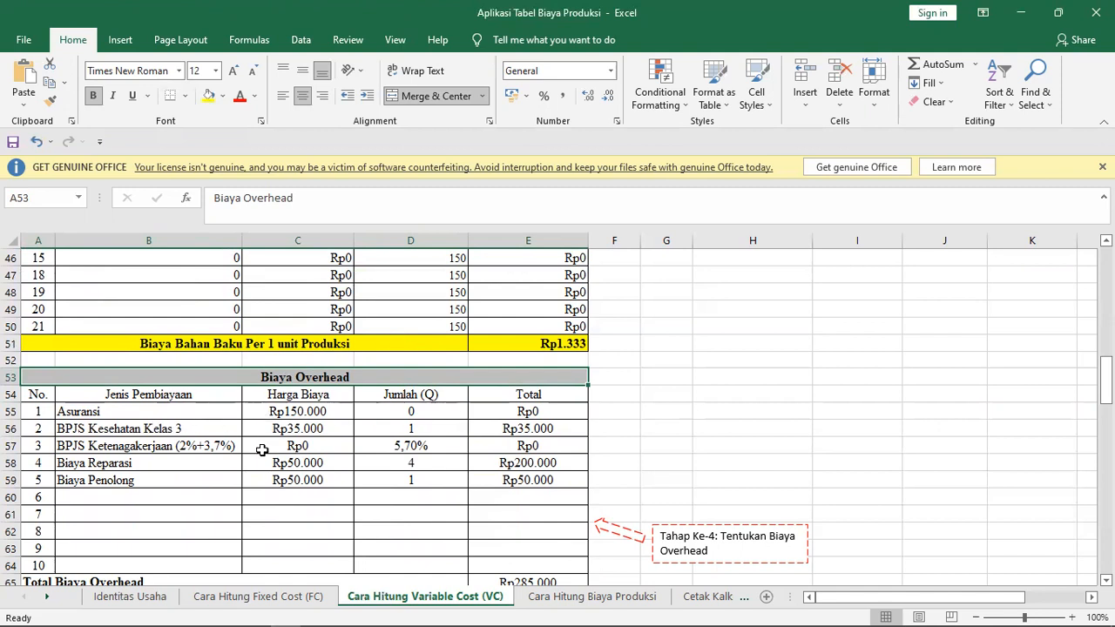
left_click(160, 480)
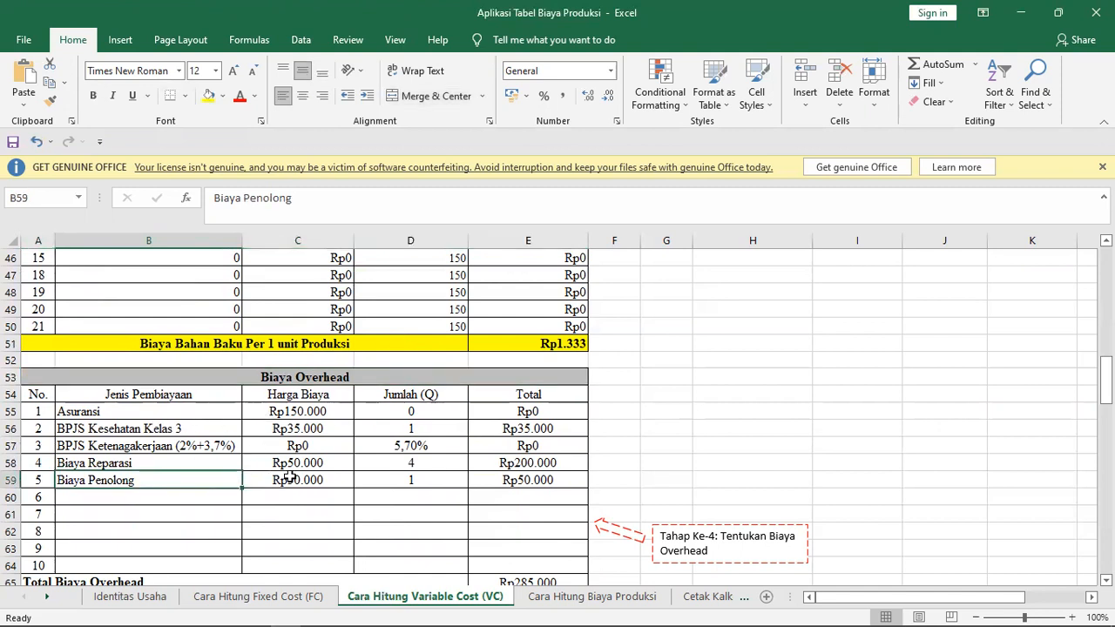
left_click(416, 464)
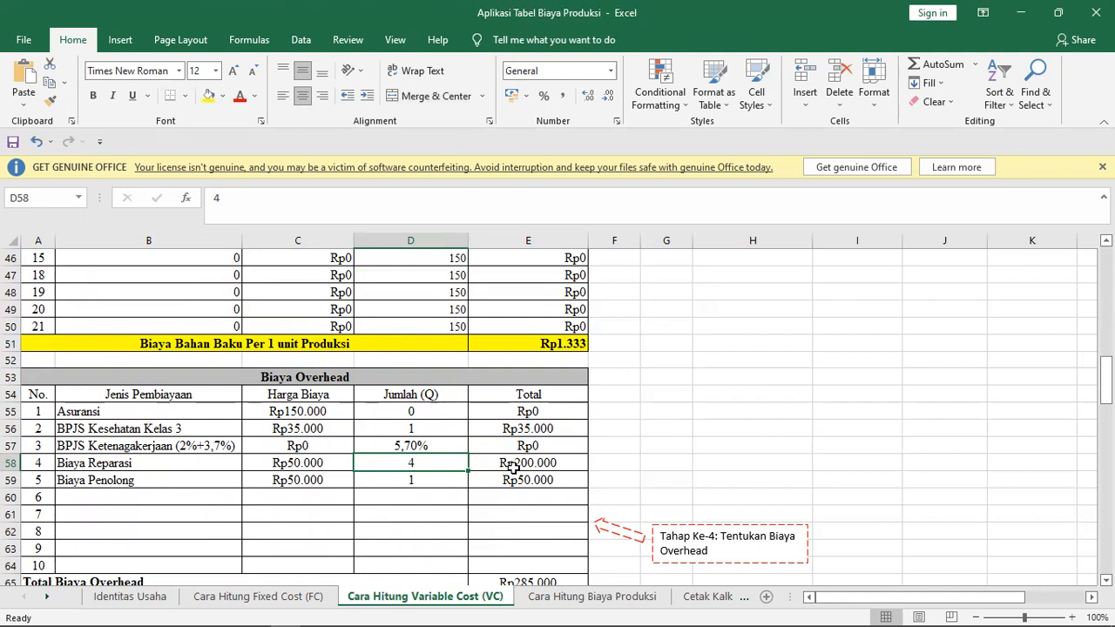
type("2")
key("Return")
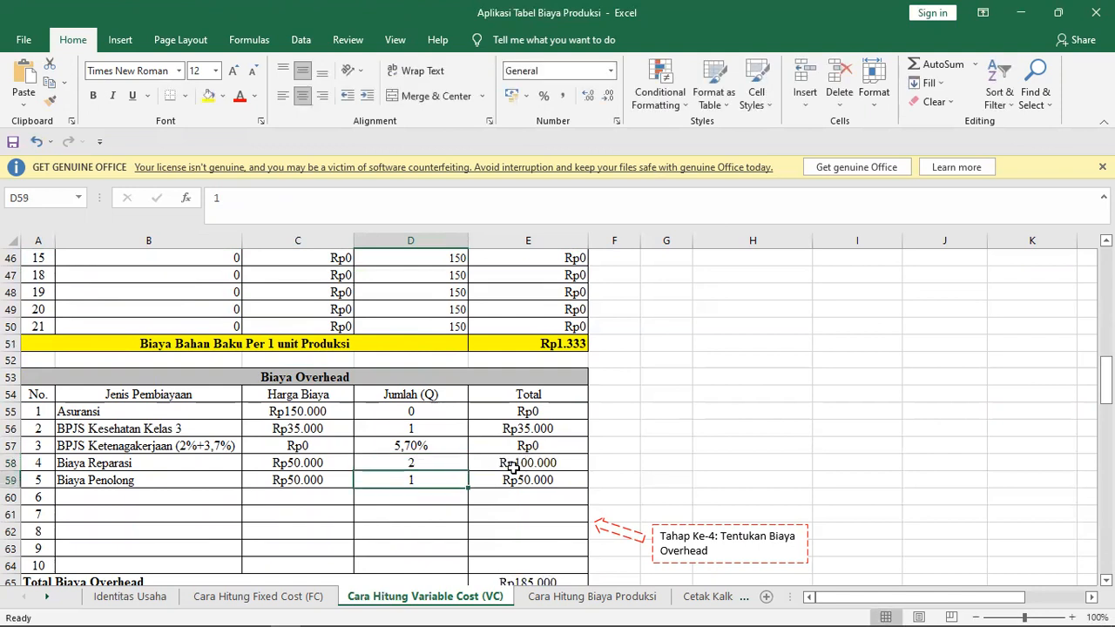
key("Up")
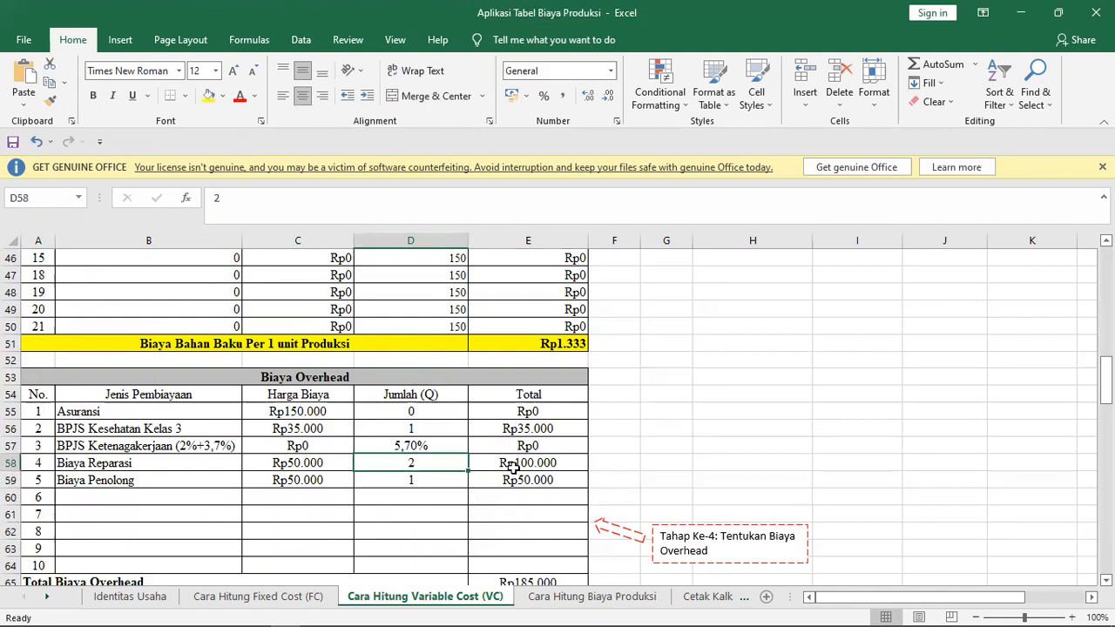
key("Down")
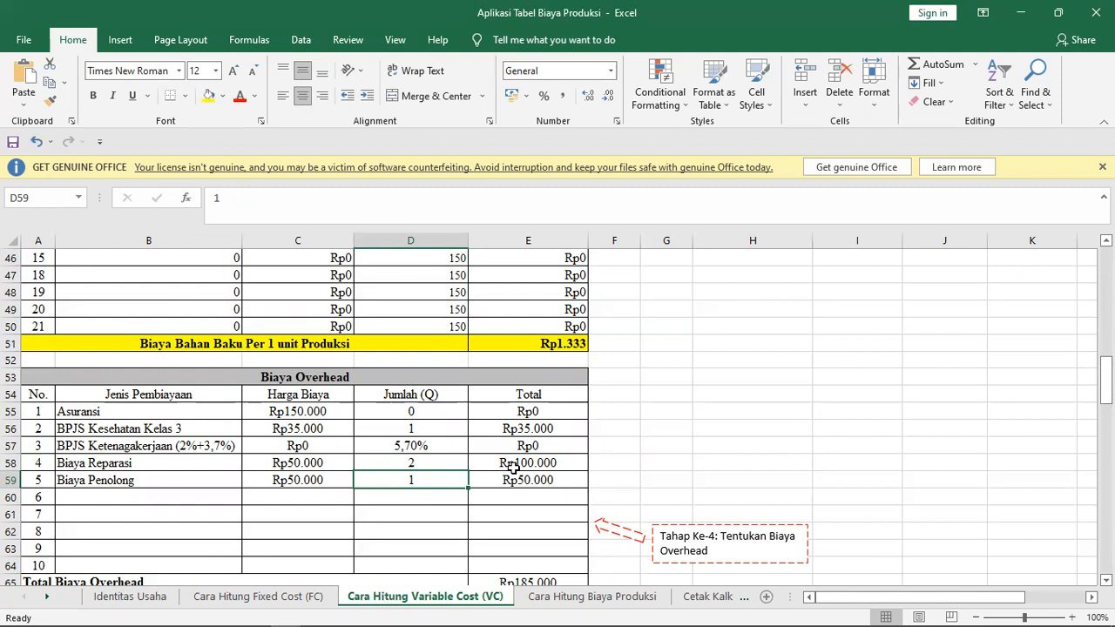
left_click(443, 493)
left_click(442, 478)
left_click(438, 502)
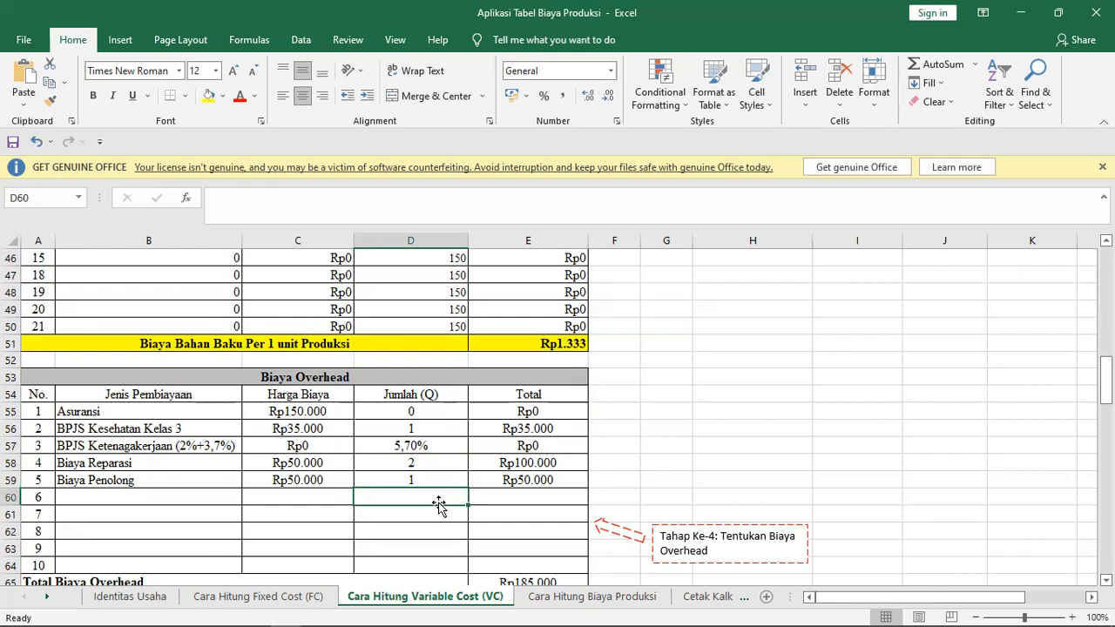
Step: Examine the Biaya Penolong row, the overhead table's Porsi row and the Biaya Overhead Per-unit formula in E67
scroll(439, 502, "down", 3)
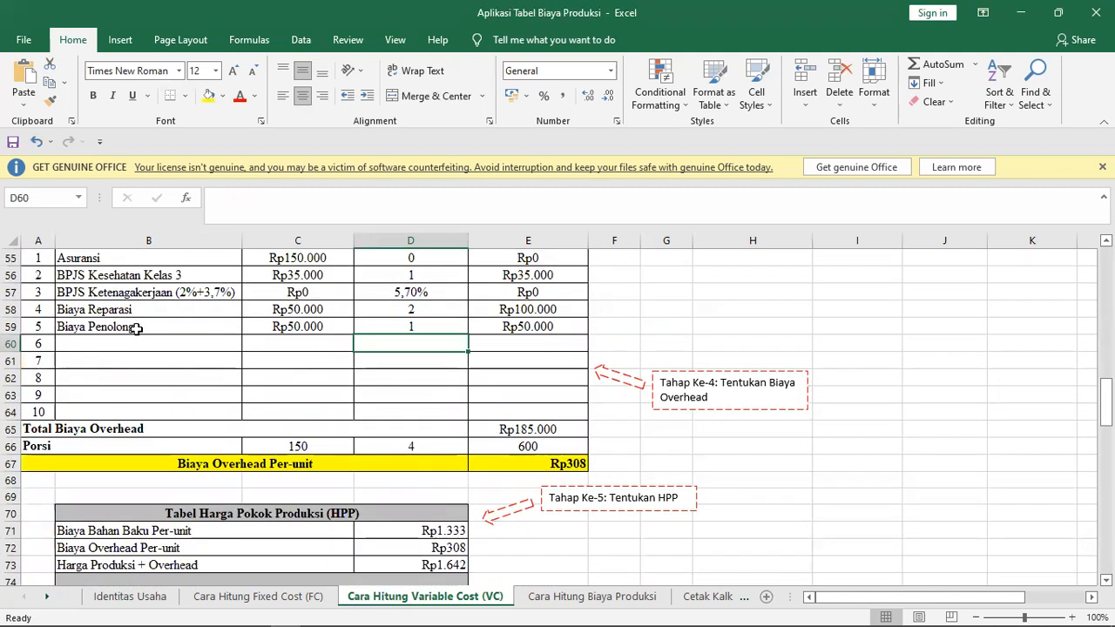
left_click(136, 328)
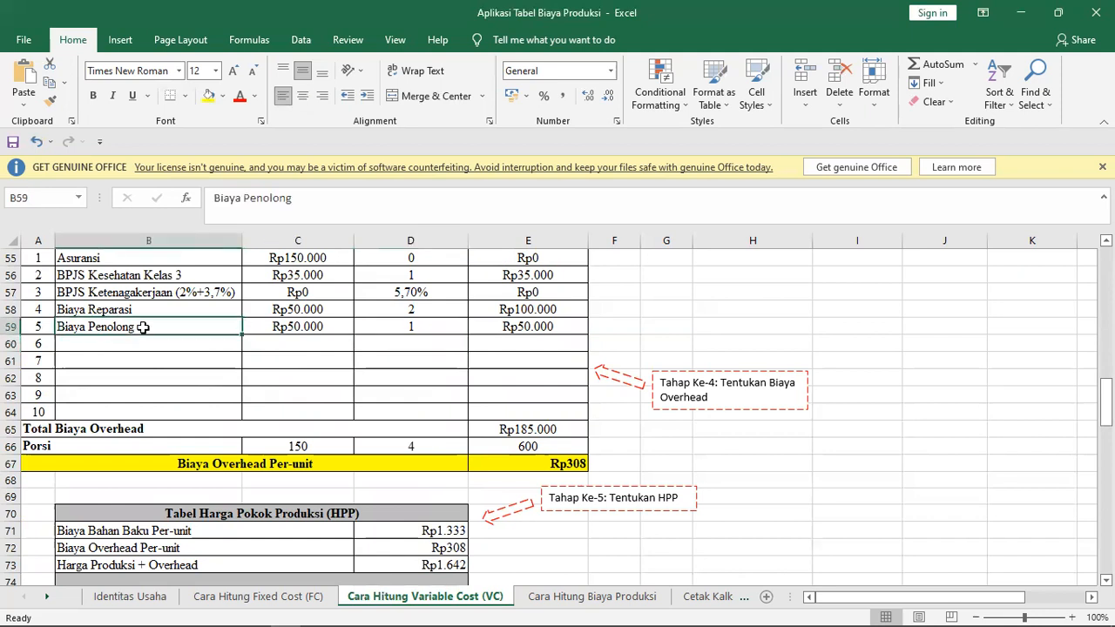
left_click(367, 320)
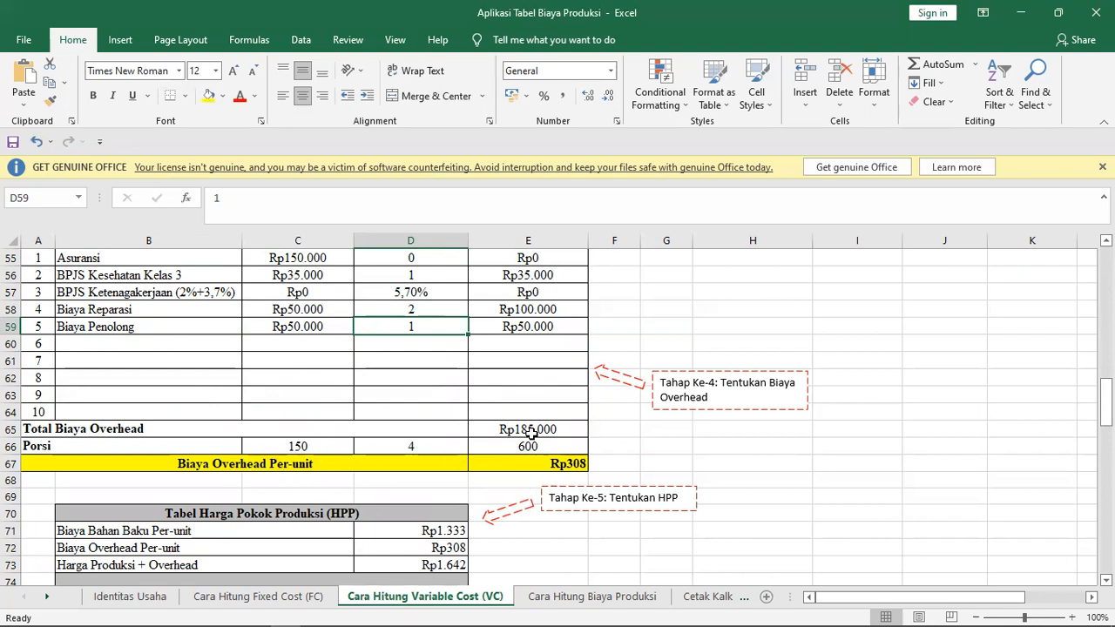
left_click(324, 447)
scroll(332, 446, "up", 2)
scroll(332, 446, "up", 5)
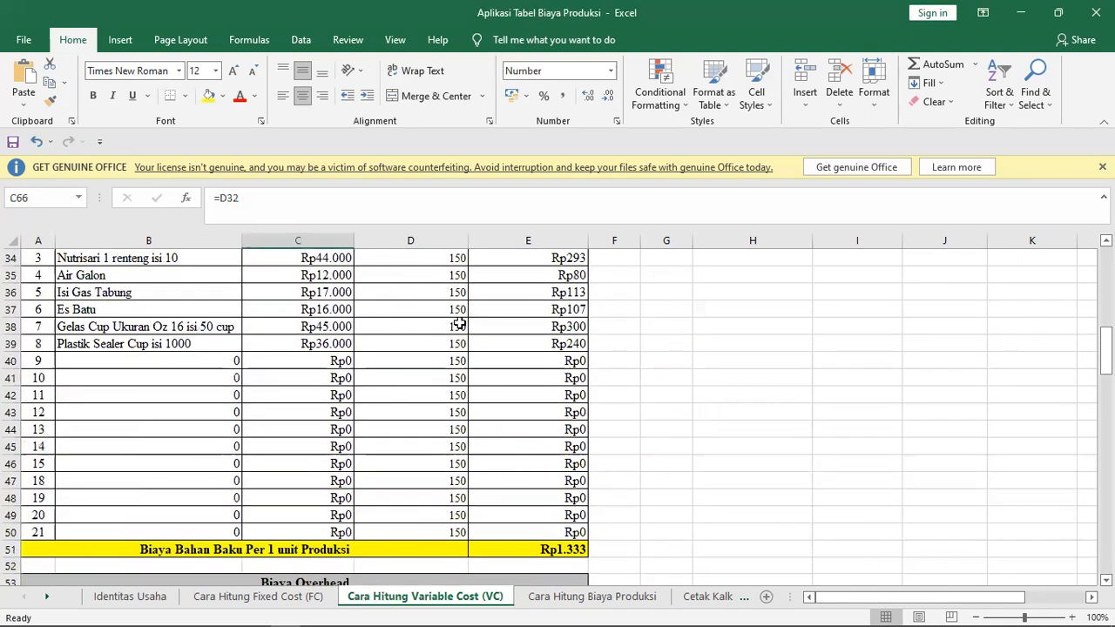
scroll(395, 484, "down", 4)
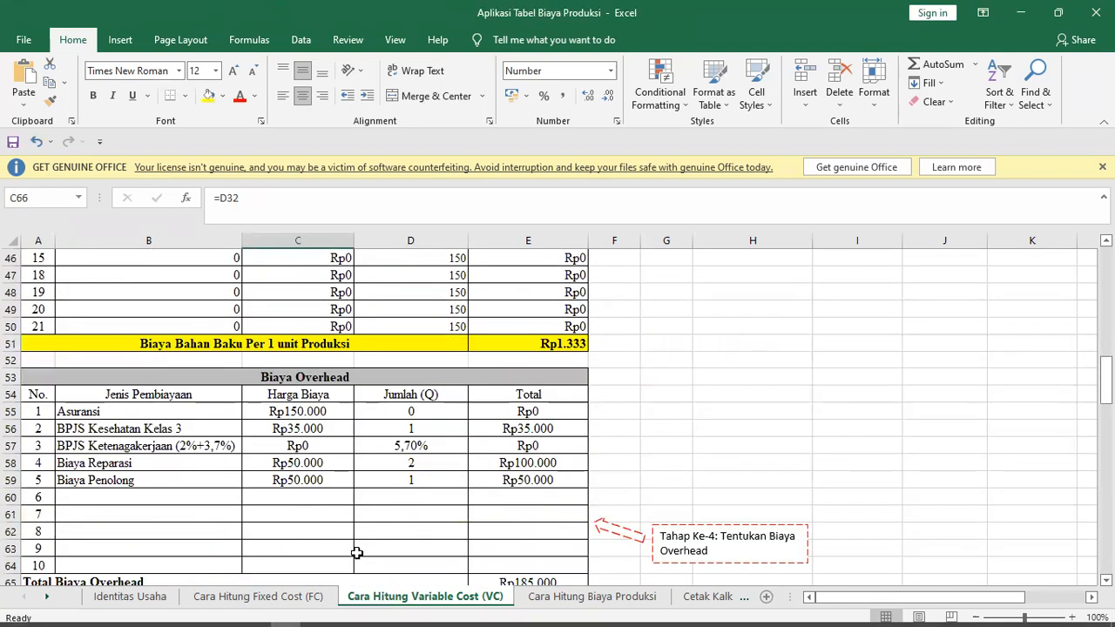
key("Right")
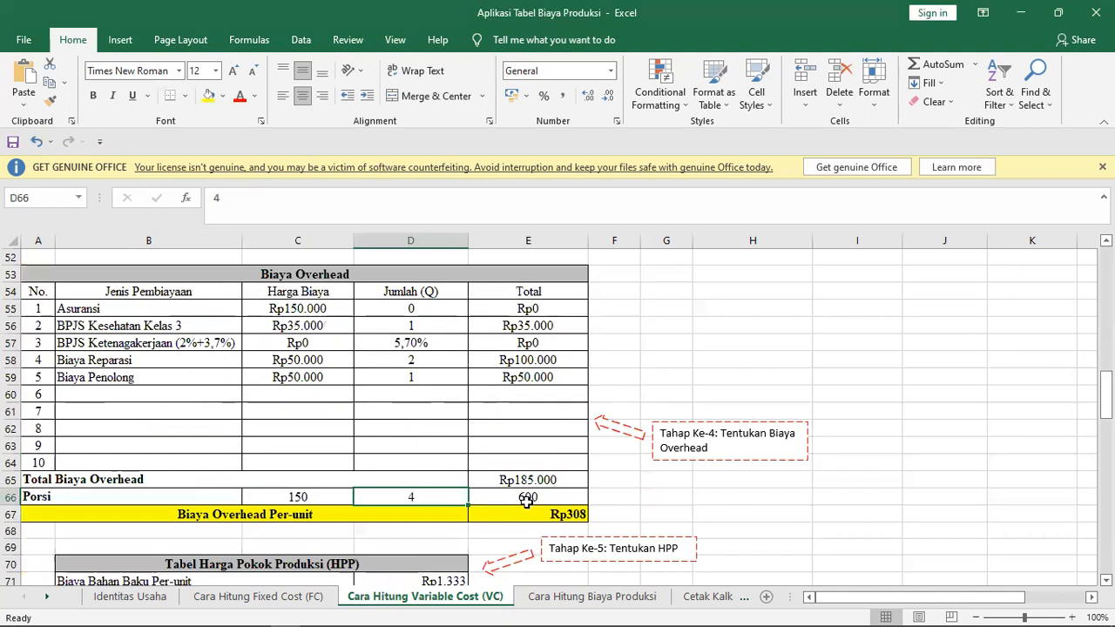
left_click(571, 517)
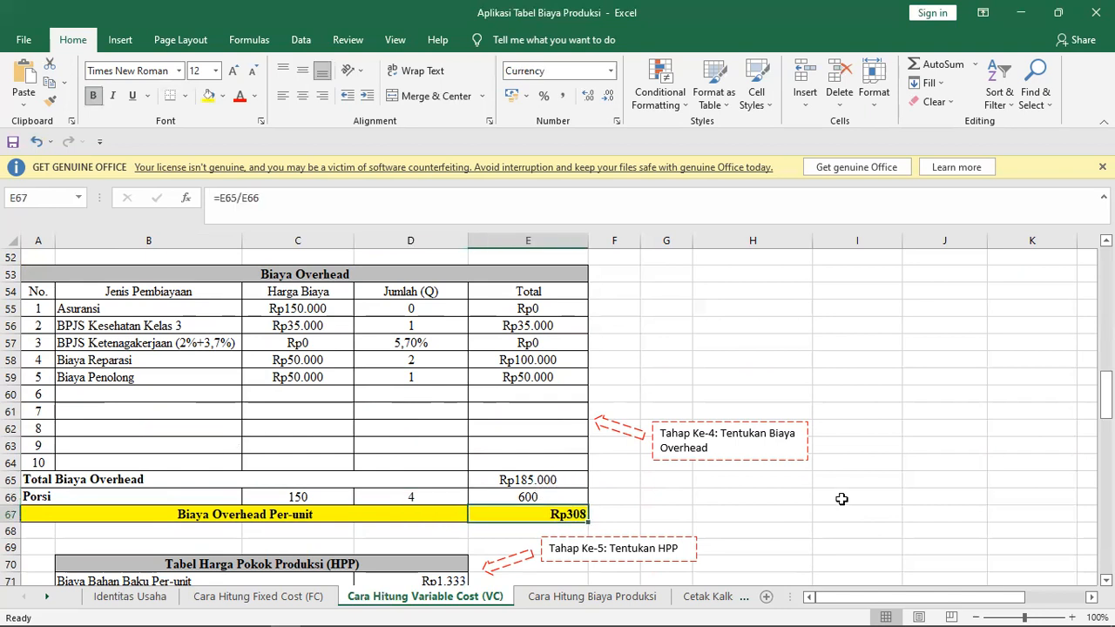
scroll(840, 496, "up", 1)
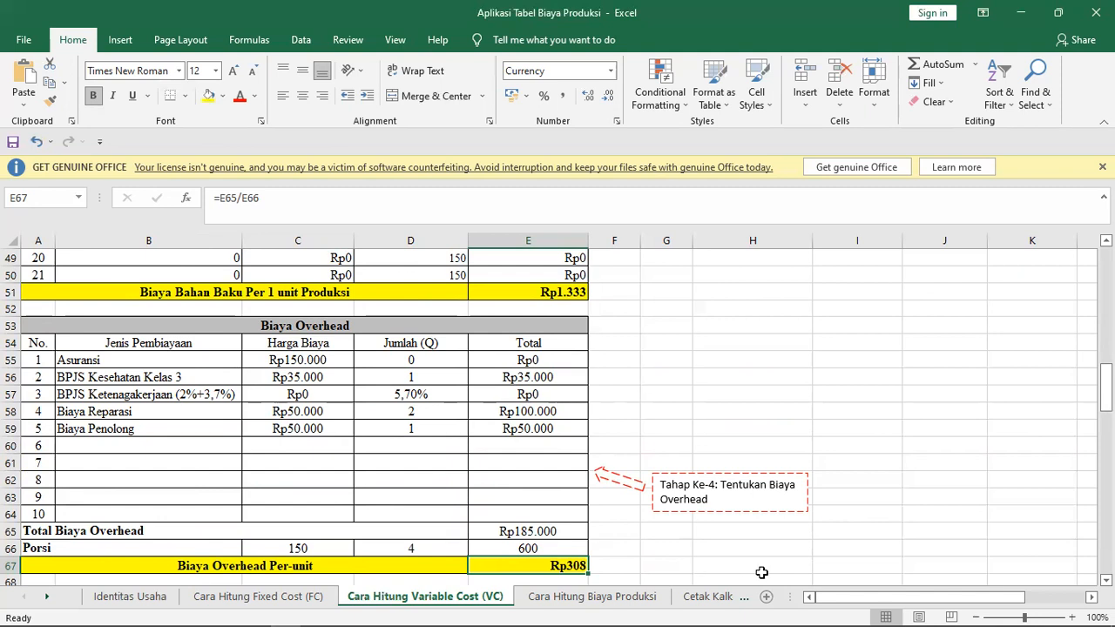
scroll(822, 529, "down", 2)
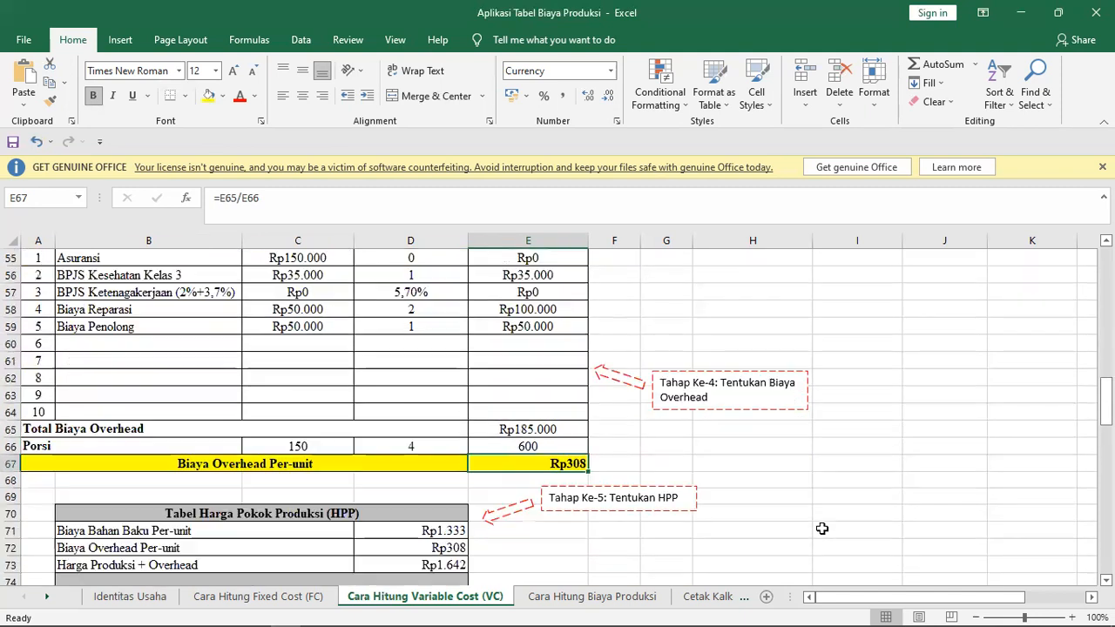
scroll(821, 531, "up", 3)
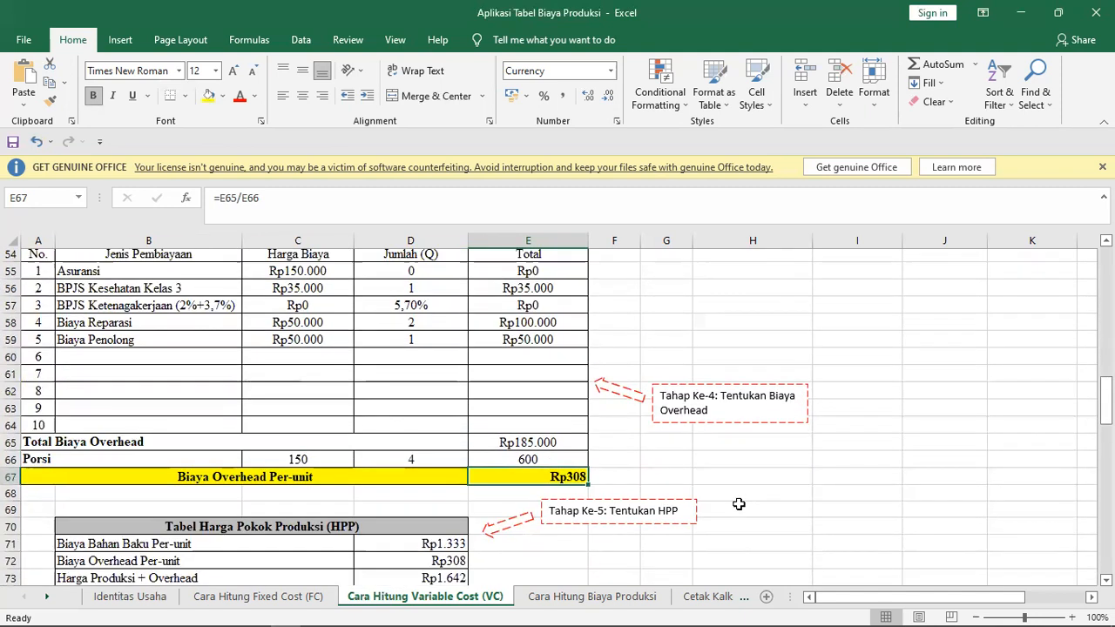
Step: Examine the per-unit raw material and overhead references in the HPP table and its desired profit percentage in C75
left_click(359, 337)
scroll(250, 422, "down", 3)
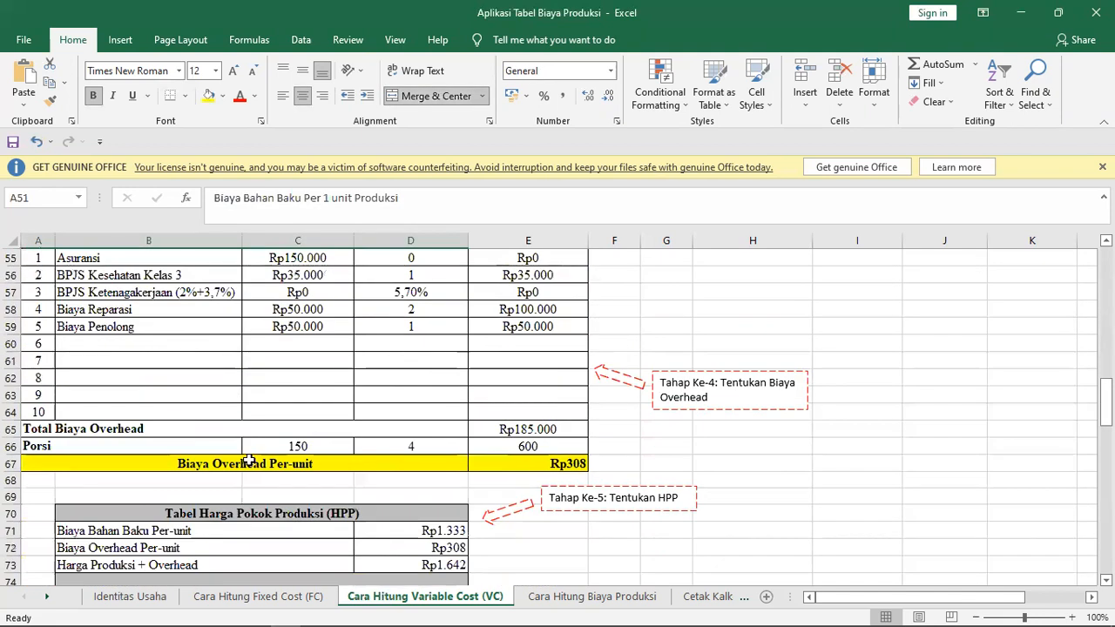
left_click(248, 464)
scroll(250, 463, "down", 1)
left_click(252, 462)
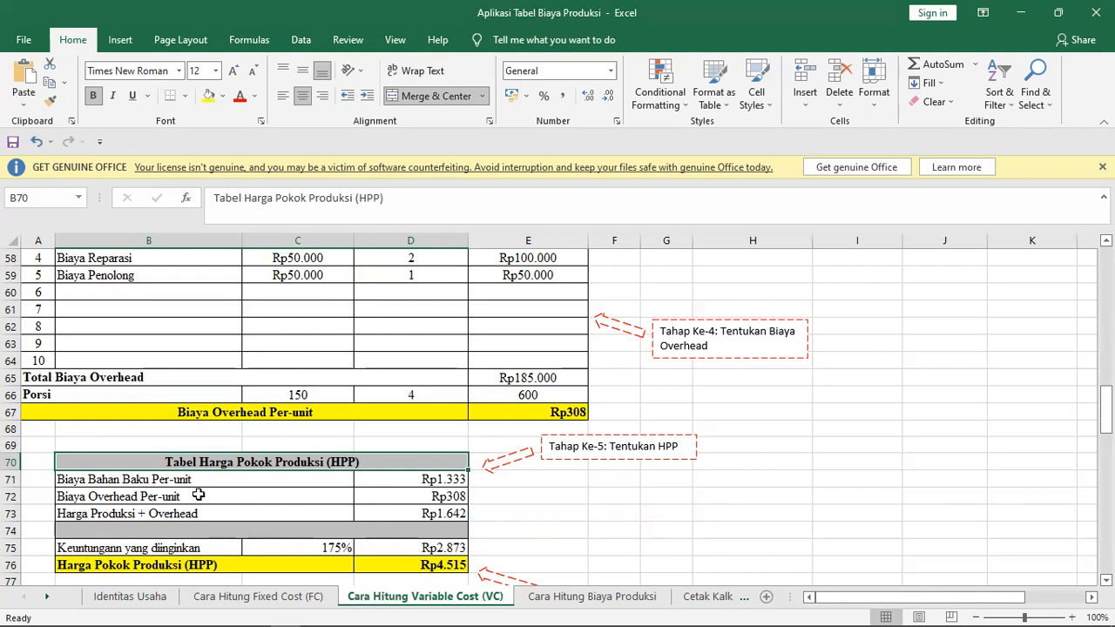
left_click(421, 482)
left_click(441, 502)
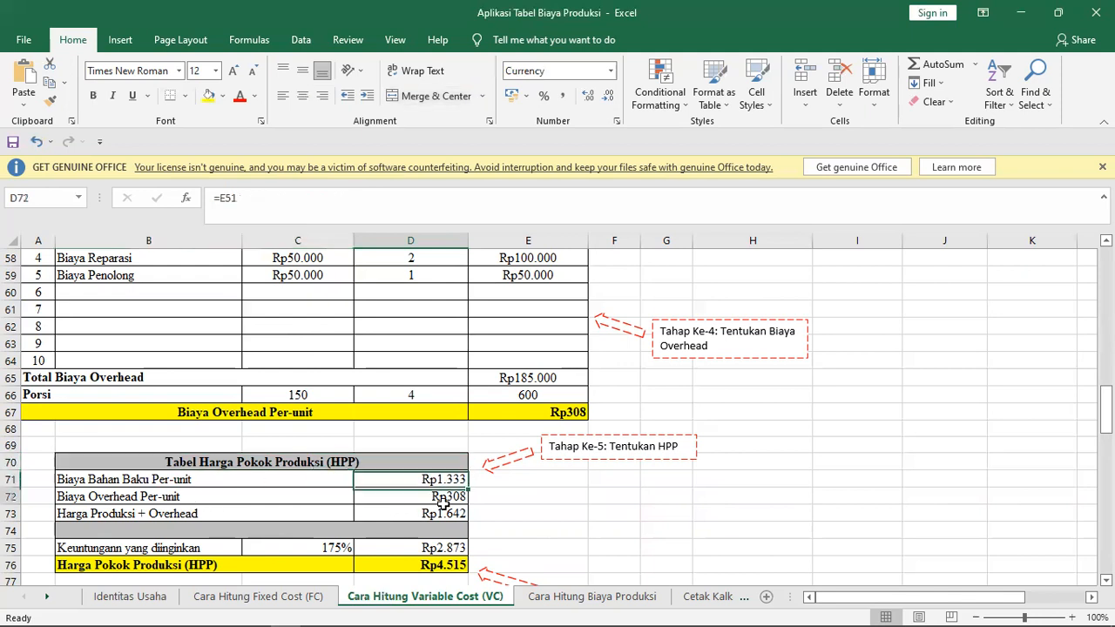
scroll(555, 514, "up", 4)
scroll(558, 516, "down", 4)
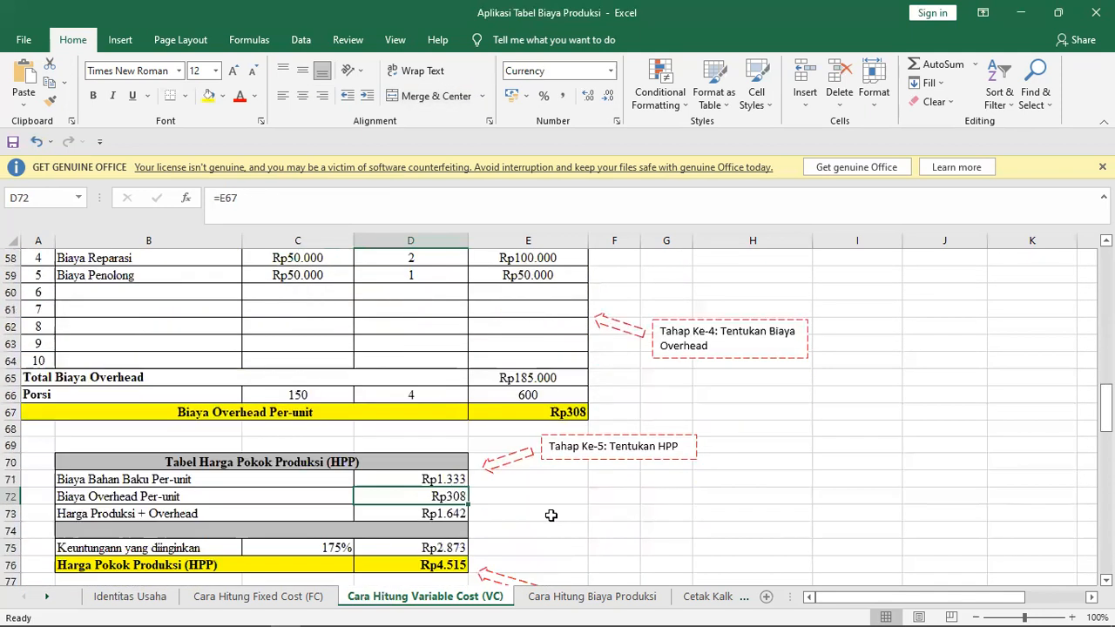
left_click(298, 549)
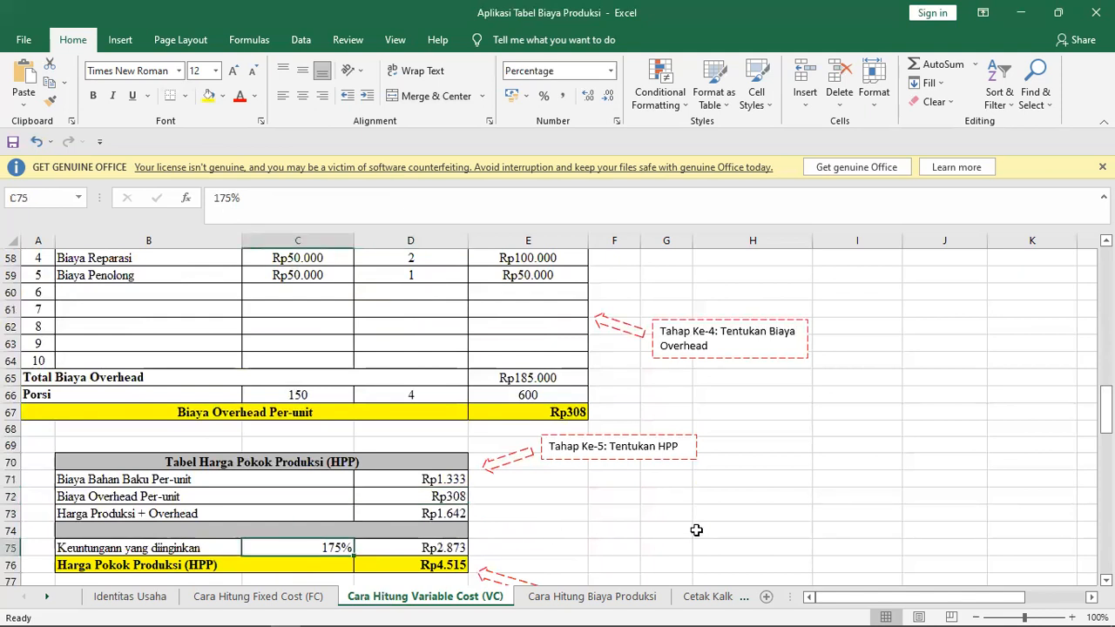
Step: Try desired profit percentages of 30% and 50% for Keuntungan yang diinginkan in the HPP table
type("30")
key("Return")
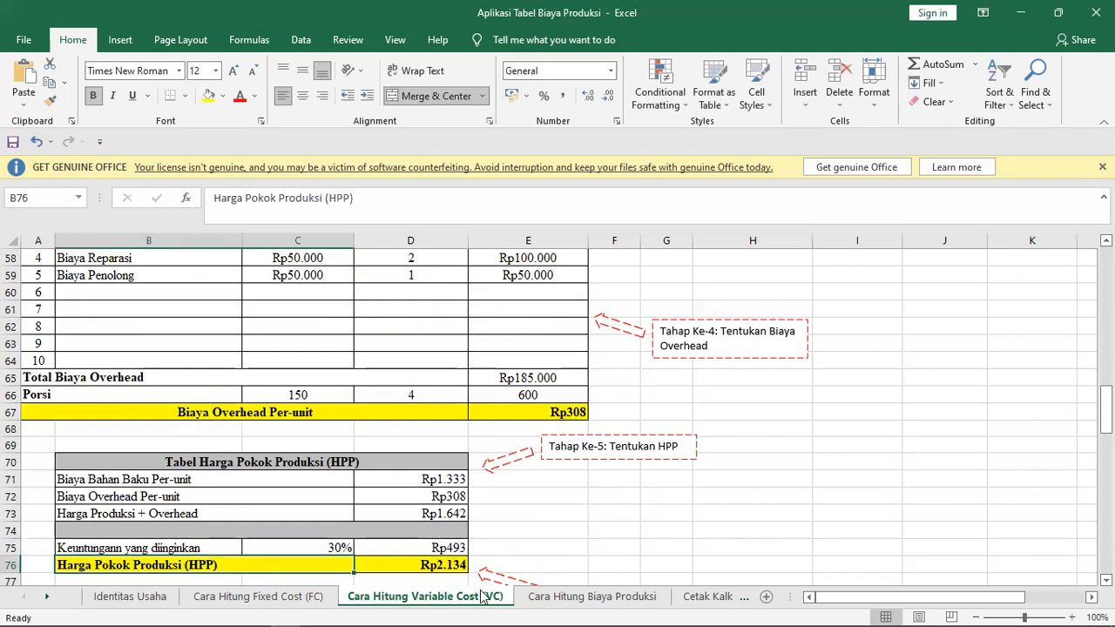
left_click(449, 549)
left_click(308, 546)
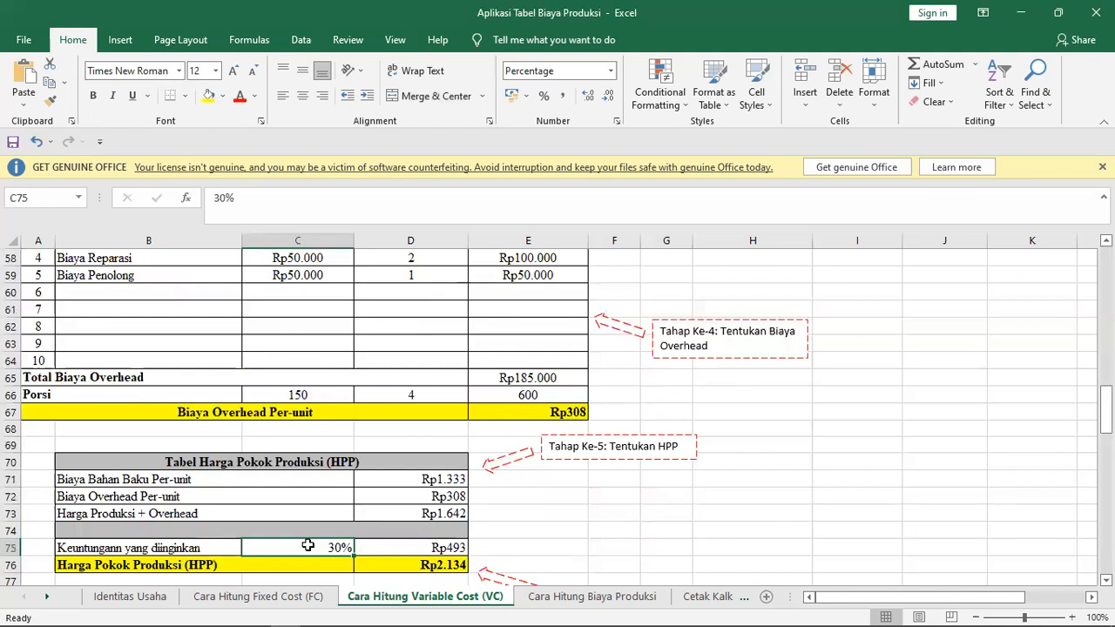
type("50")
key("Return")
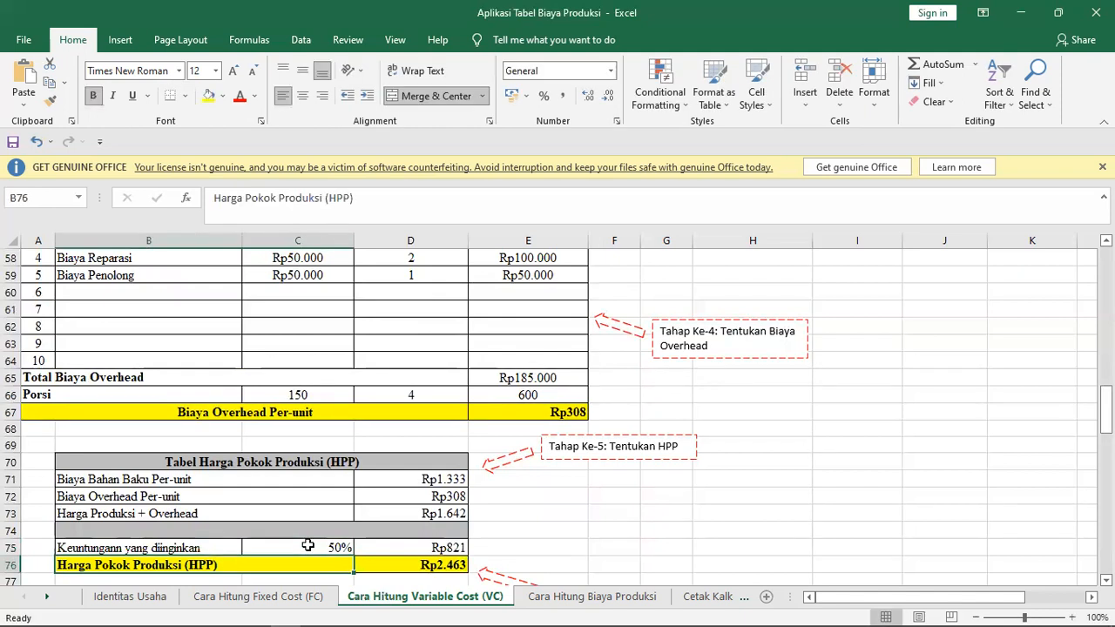
Step: Try desired profit percentages of 100% and 150% in C75 of the HPP table
left_click(307, 547)
type("100")
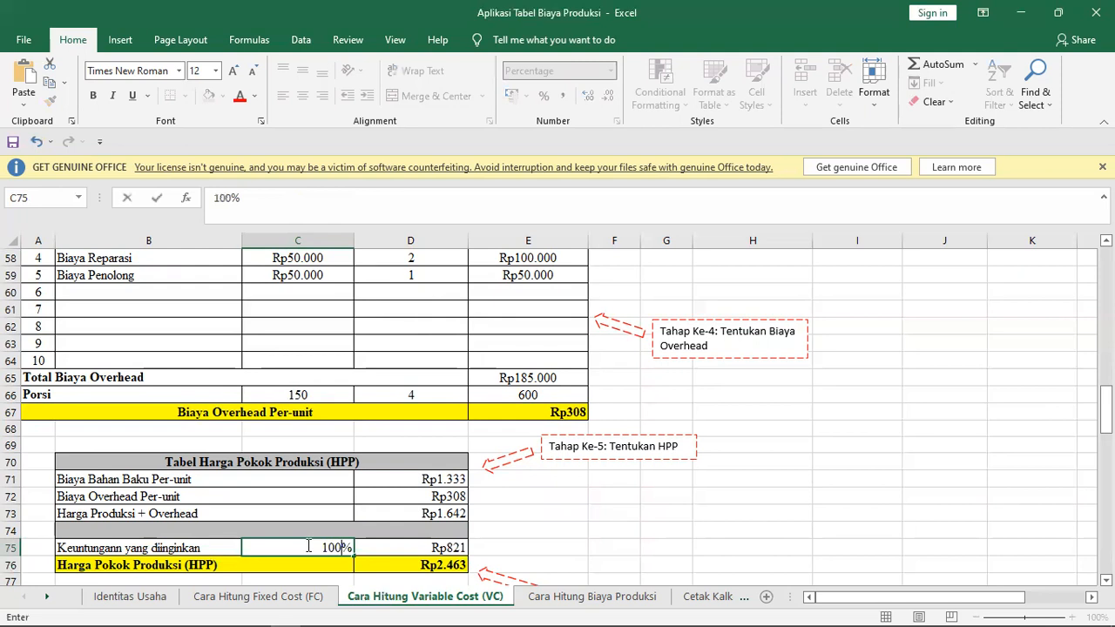
key("Return")
left_click(308, 547)
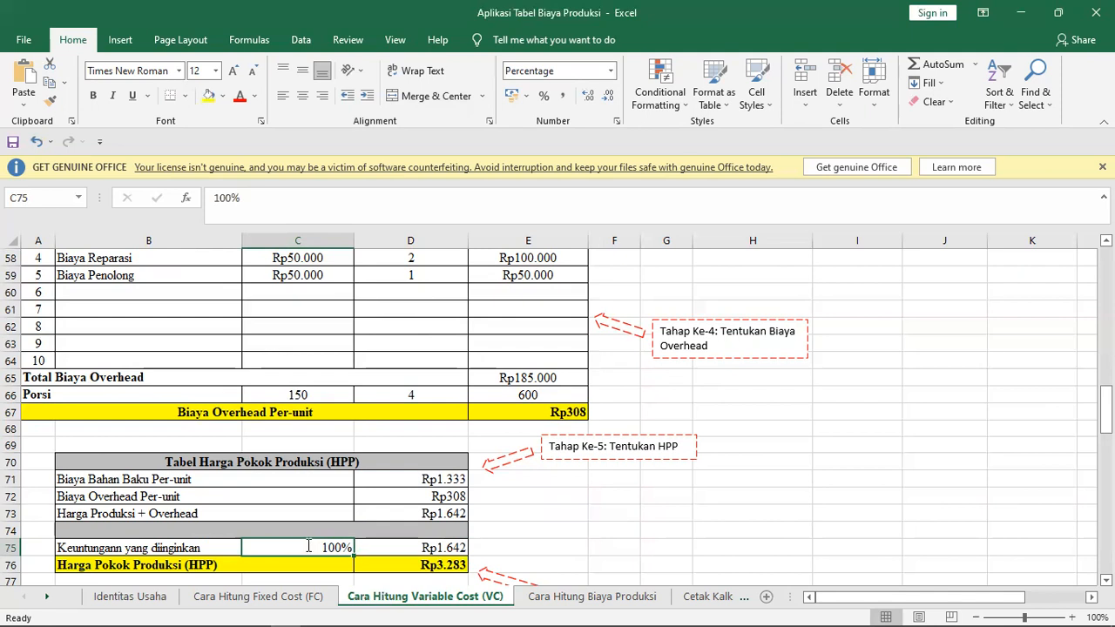
type("150")
key("Return")
key("Return")
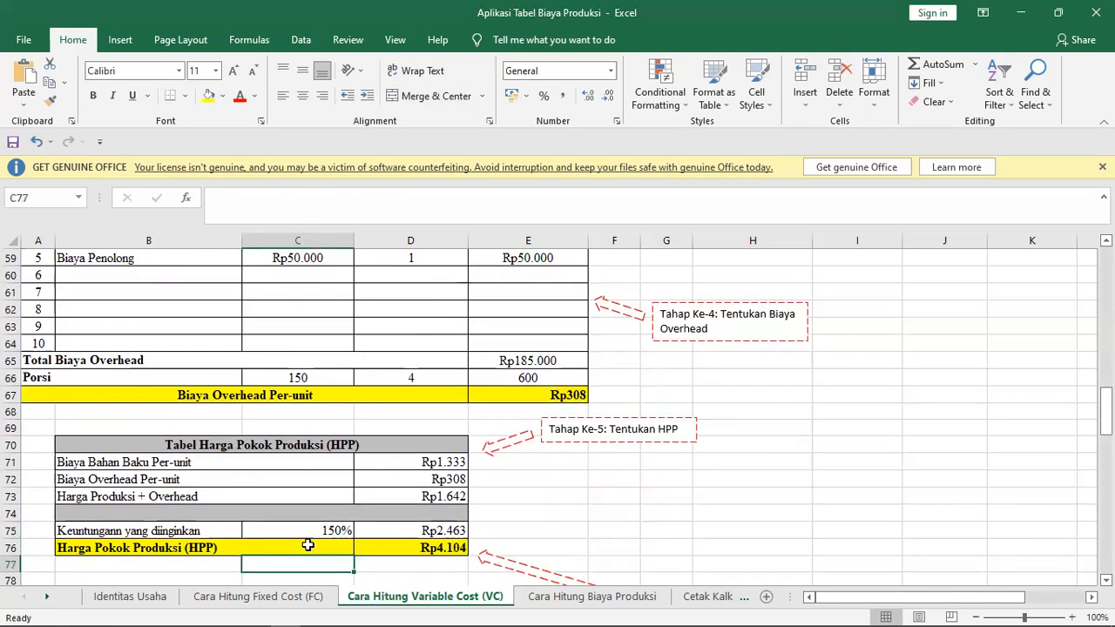
Step: Try desired profit percentages of 175% and 1890% in C75 of the HPP table
left_click(329, 531)
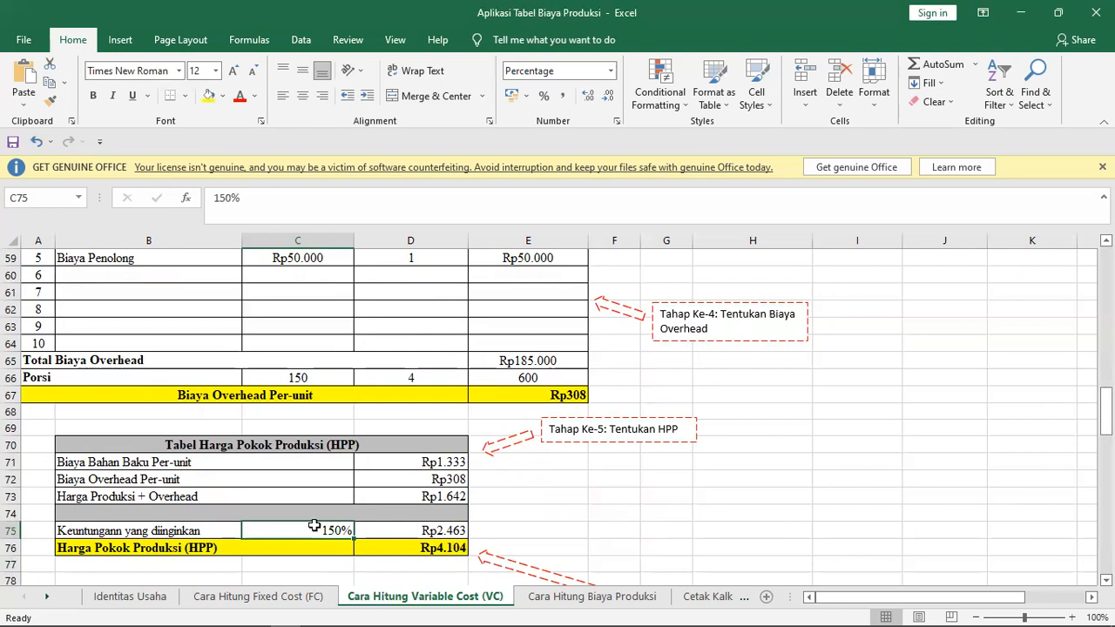
type("175")
key("Return")
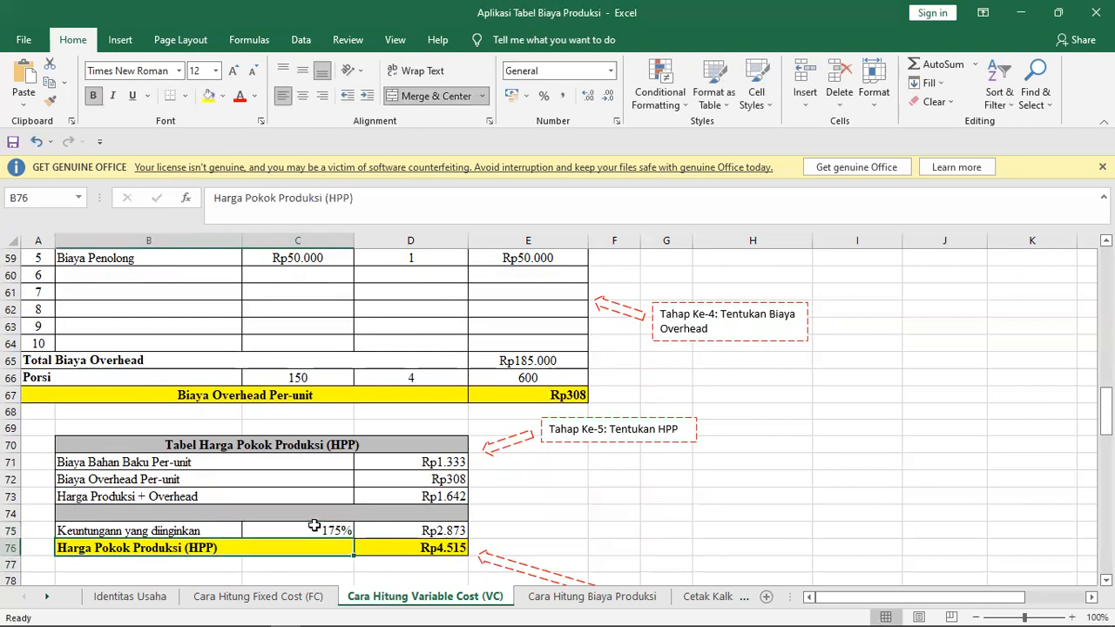
left_click(314, 527)
type("1890")
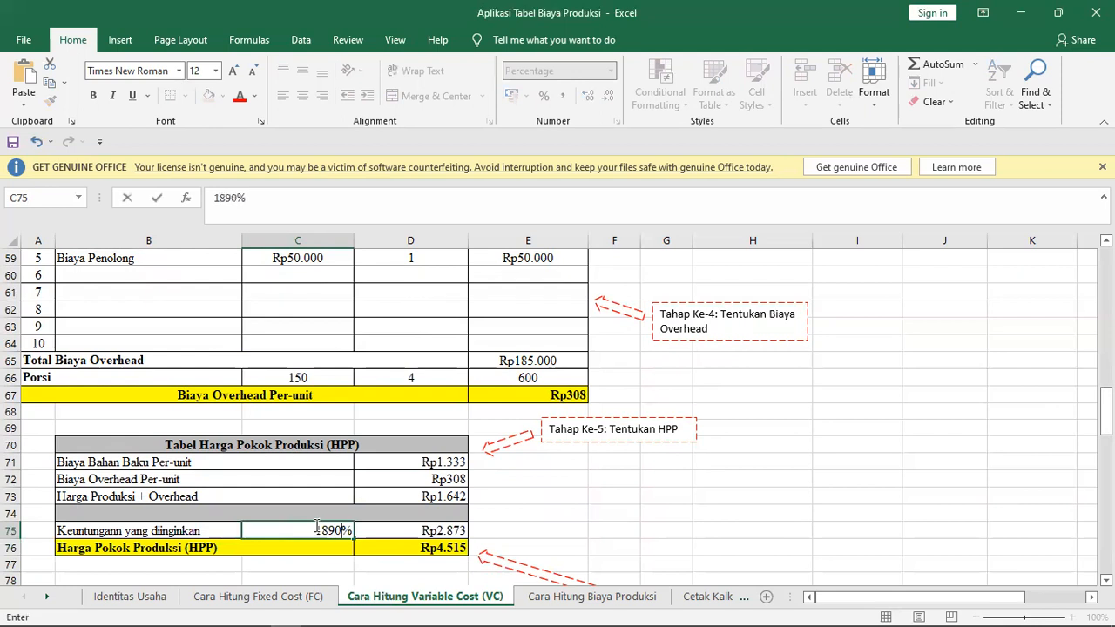
key("Return")
Step: Try desired profit percentages of 190% and 230% in C75 of the HPP table
left_click(315, 526)
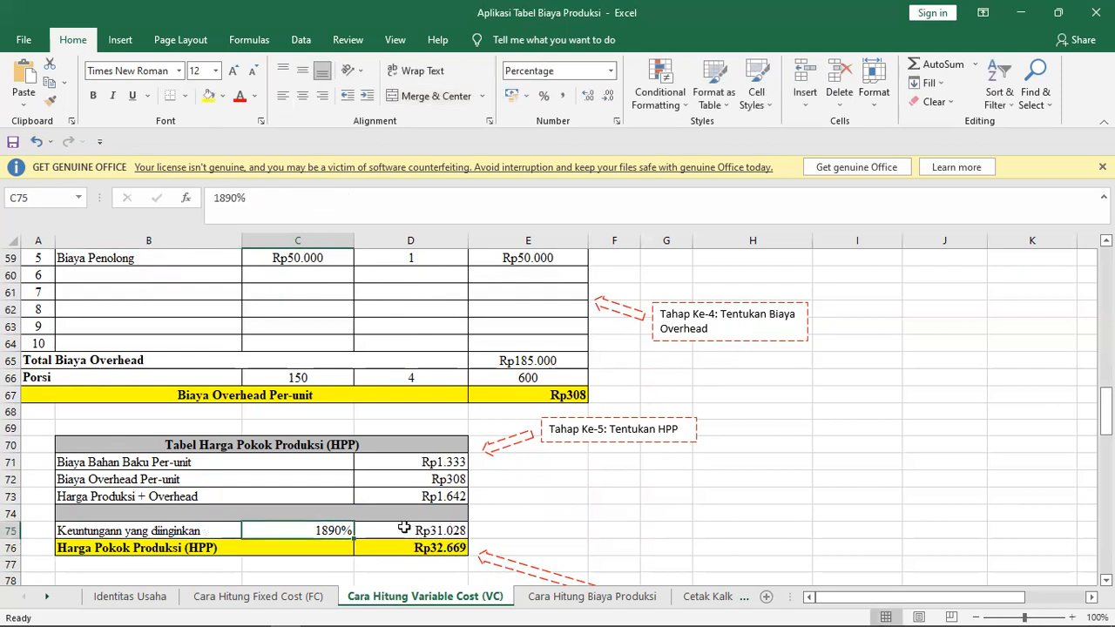
type("190")
key("Return")
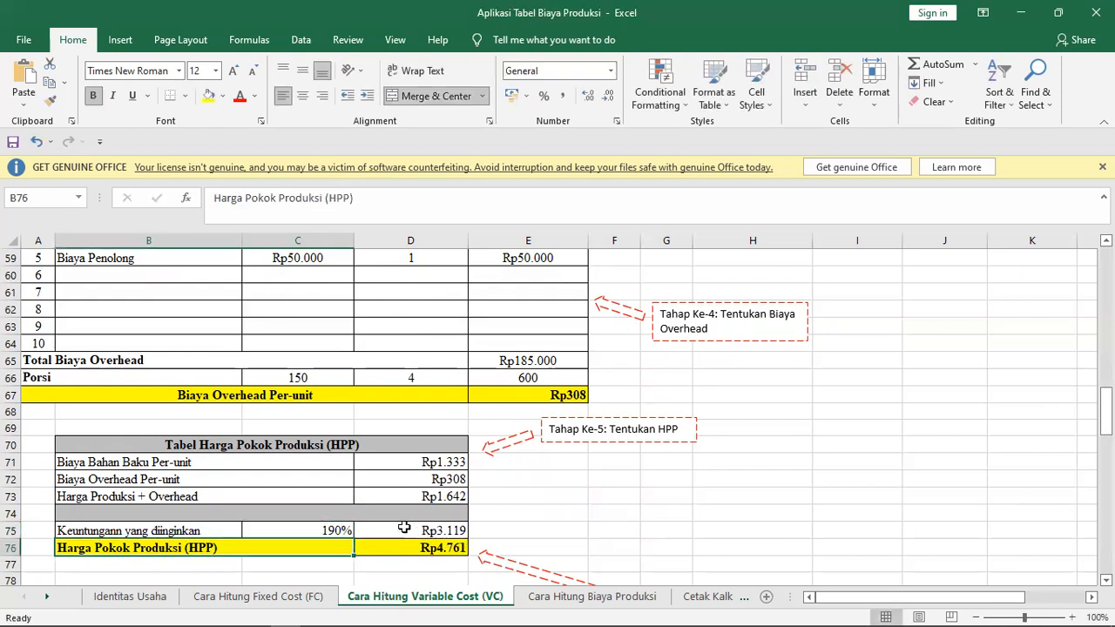
left_click(404, 527)
left_click(341, 527)
type("230")
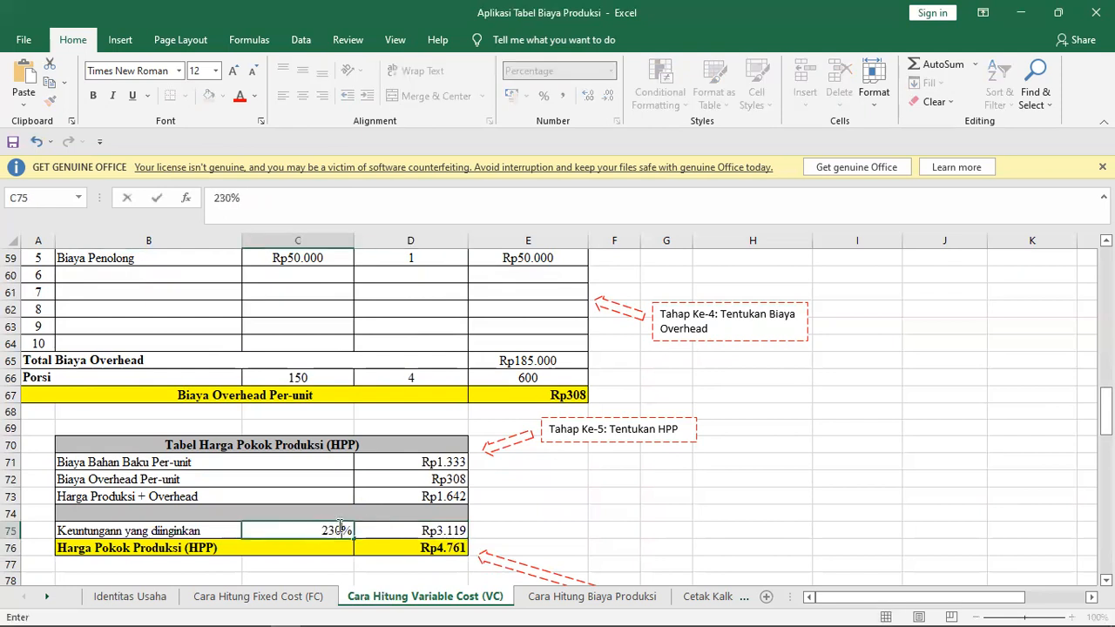
key("Return")
Step: Try a desired profit of 200% in C75, check the profit formula in D75, and try 210%
left_click(339, 526)
type("200")
key("Return")
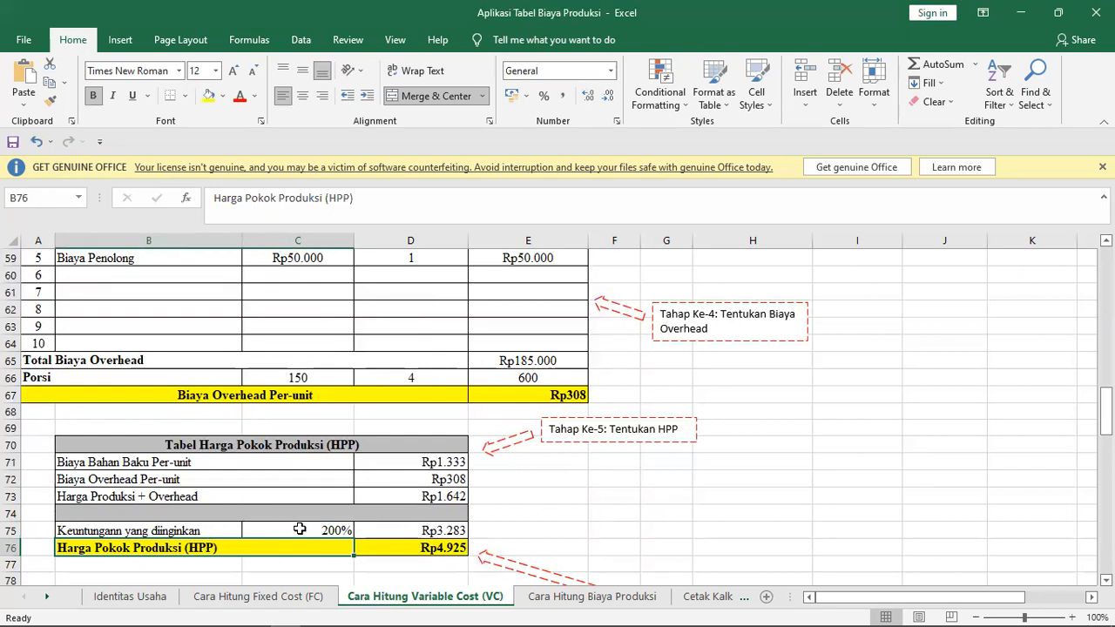
left_click(447, 533)
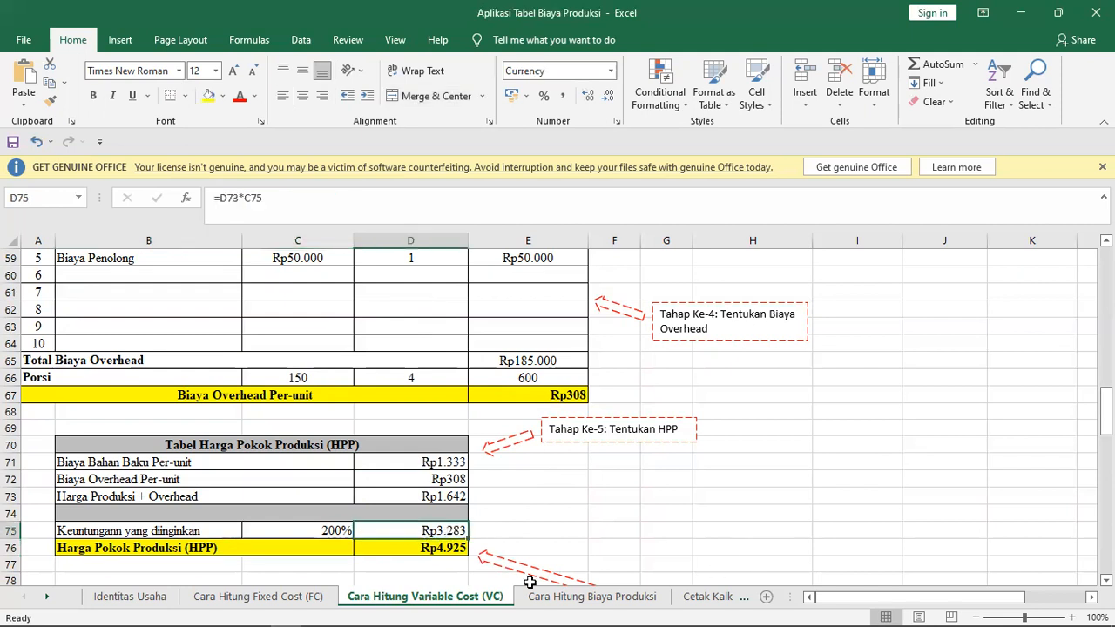
left_click(342, 530)
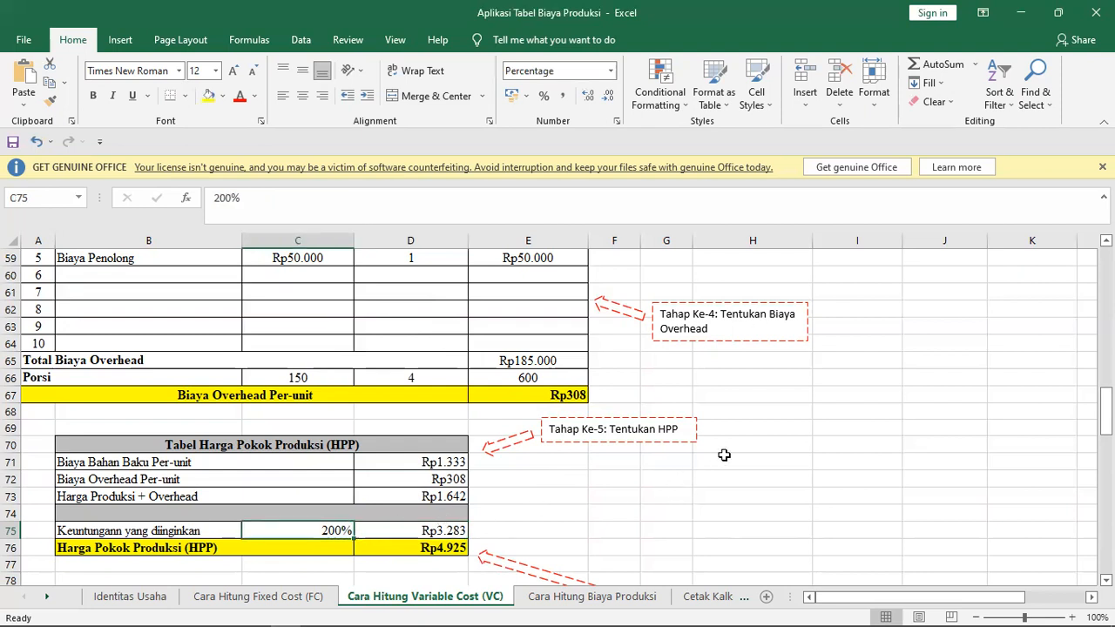
type("210")
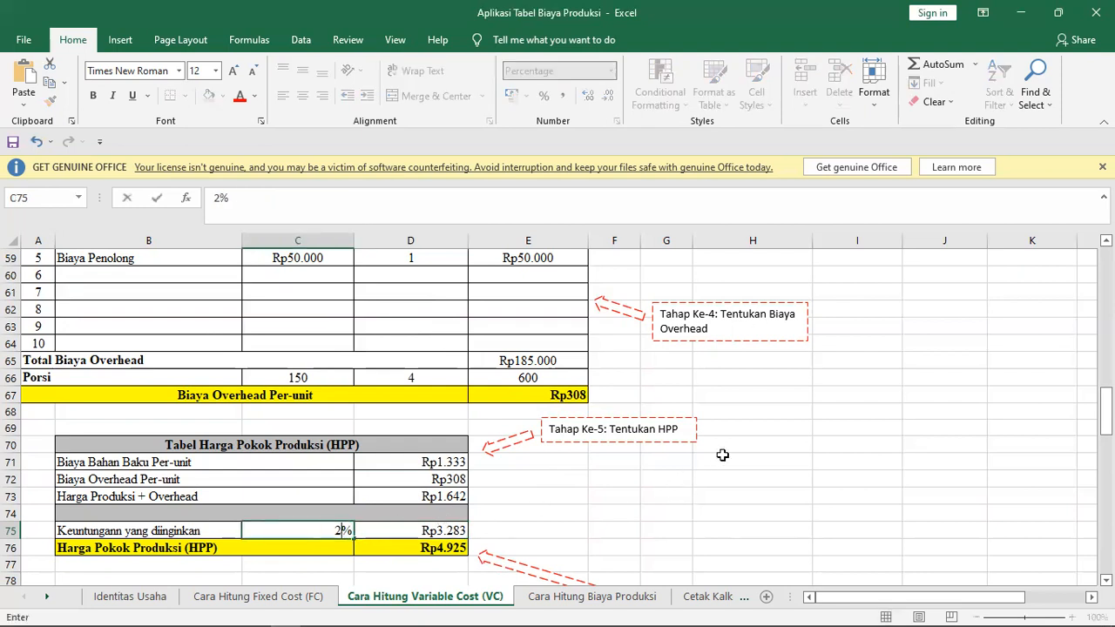
key("Return")
left_click(722, 455)
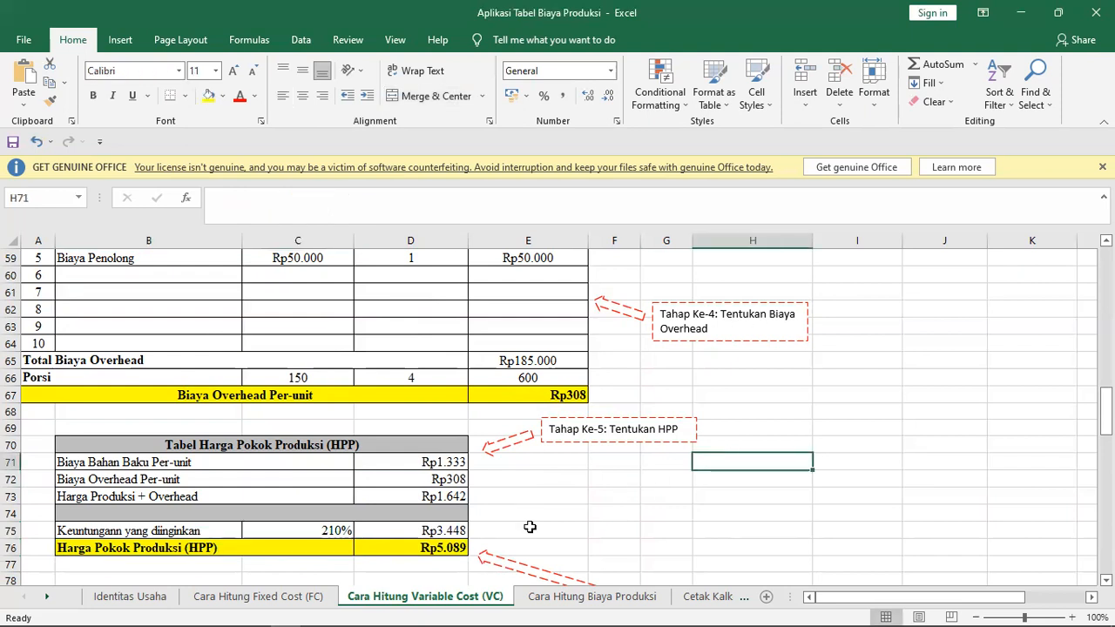
Step: Try a desired profit percentage of 205% in C75 of the HPP table
left_click(328, 530)
type("205")
key("Return")
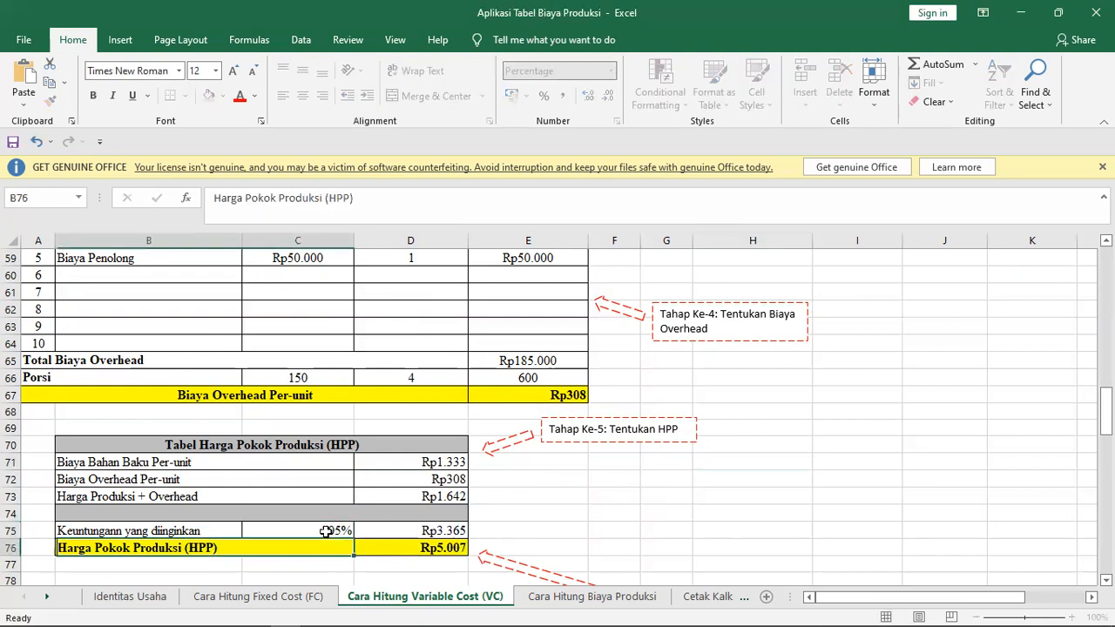
type("203")
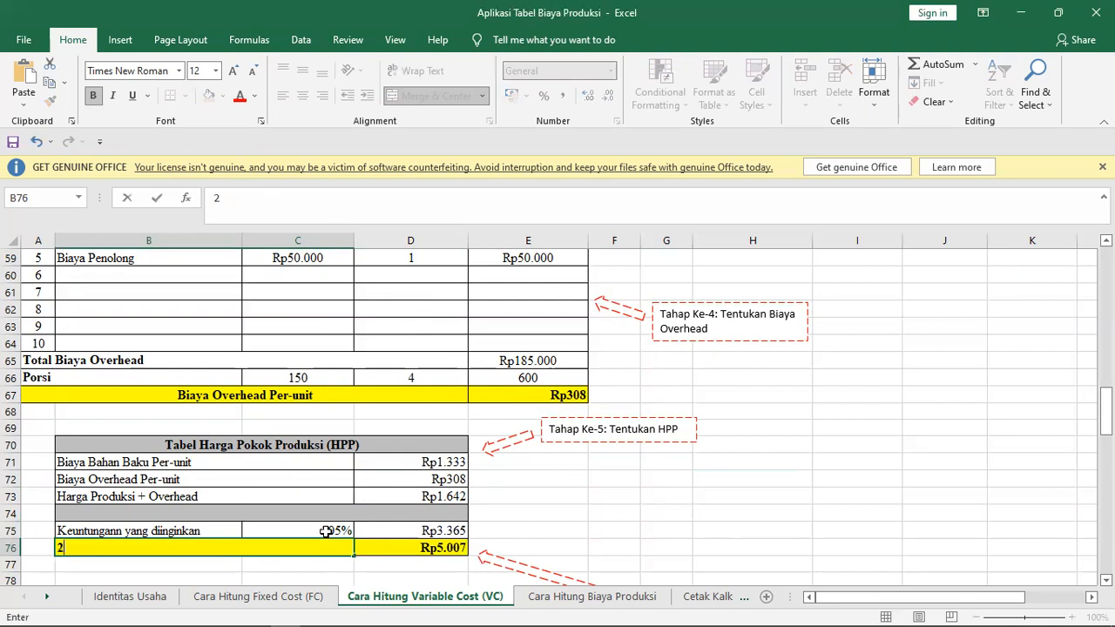
key("Return")
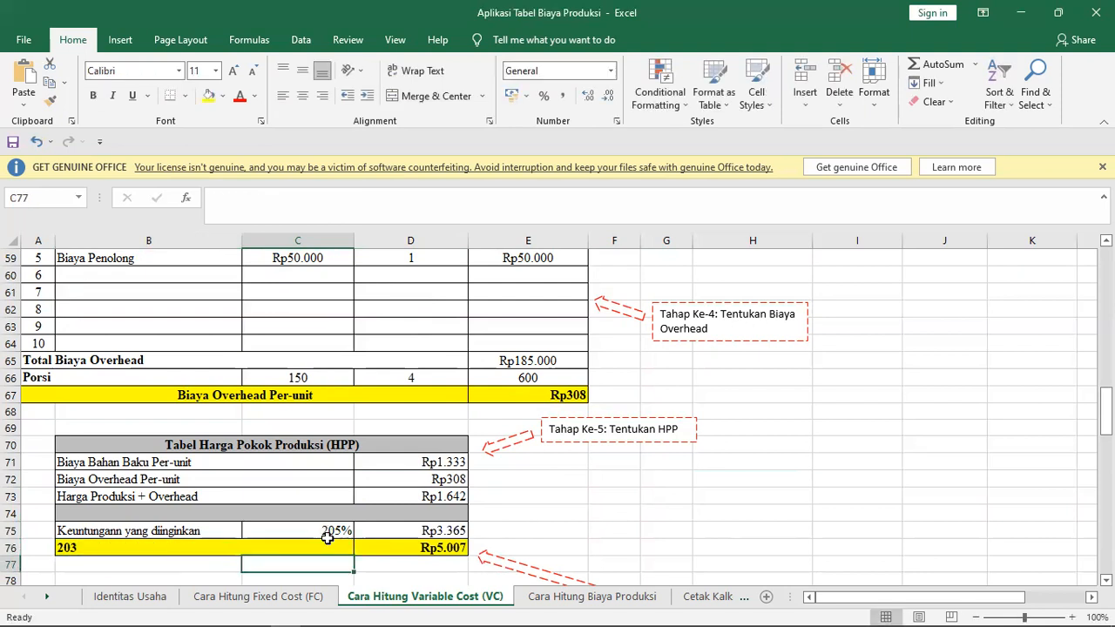
left_click(328, 537)
key("ctrl+z")
Step: Set the desired profit percentage in C75 of the HPP table to 203%
left_click(337, 532)
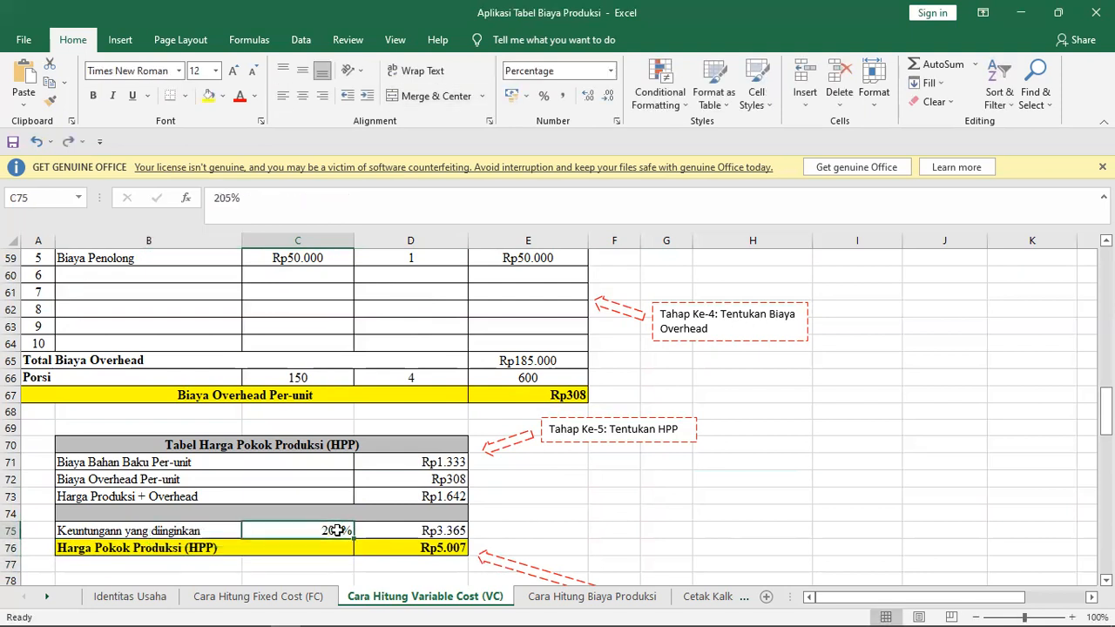
type("203")
key("Return")
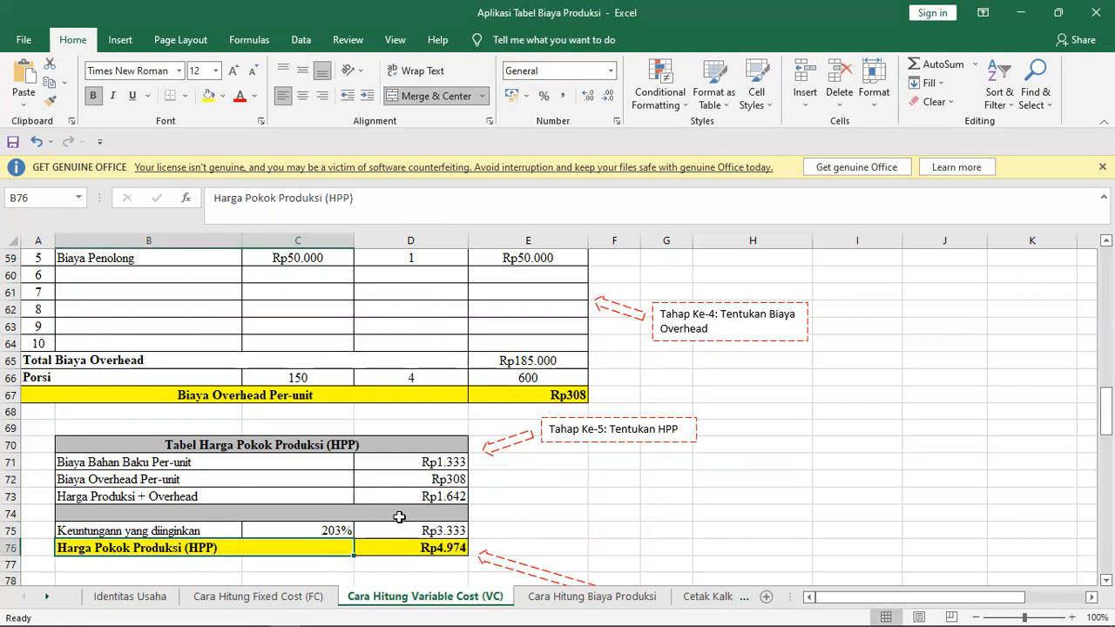
left_click(558, 512)
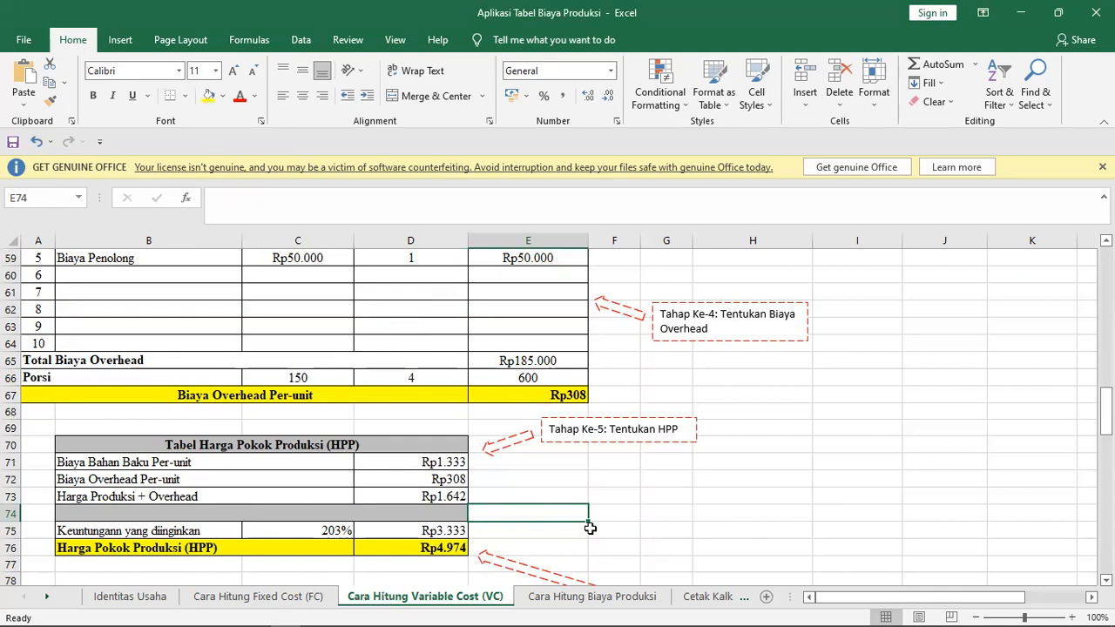
Step: Examine the Gross Profit & Net Profit table, including the raw material, HPP, gross profit and Go food net profit formulas for one unit
scroll(610, 508, "up", 19)
scroll(612, 505, "down", 20)
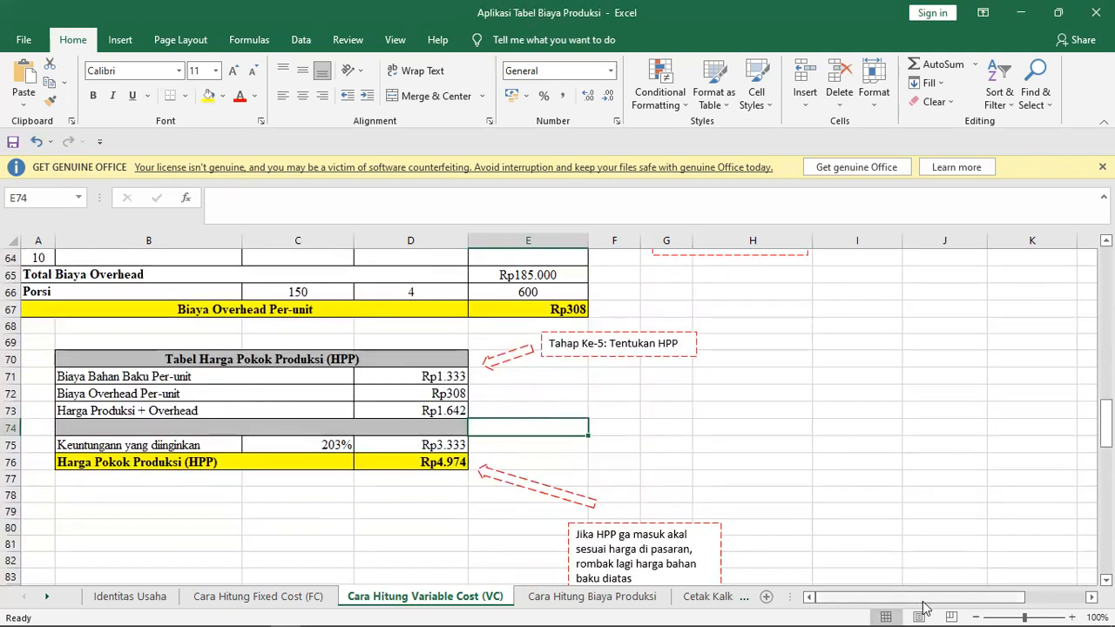
left_click_drag(924, 603, 1030, 603)
scroll(904, 490, "up", 20)
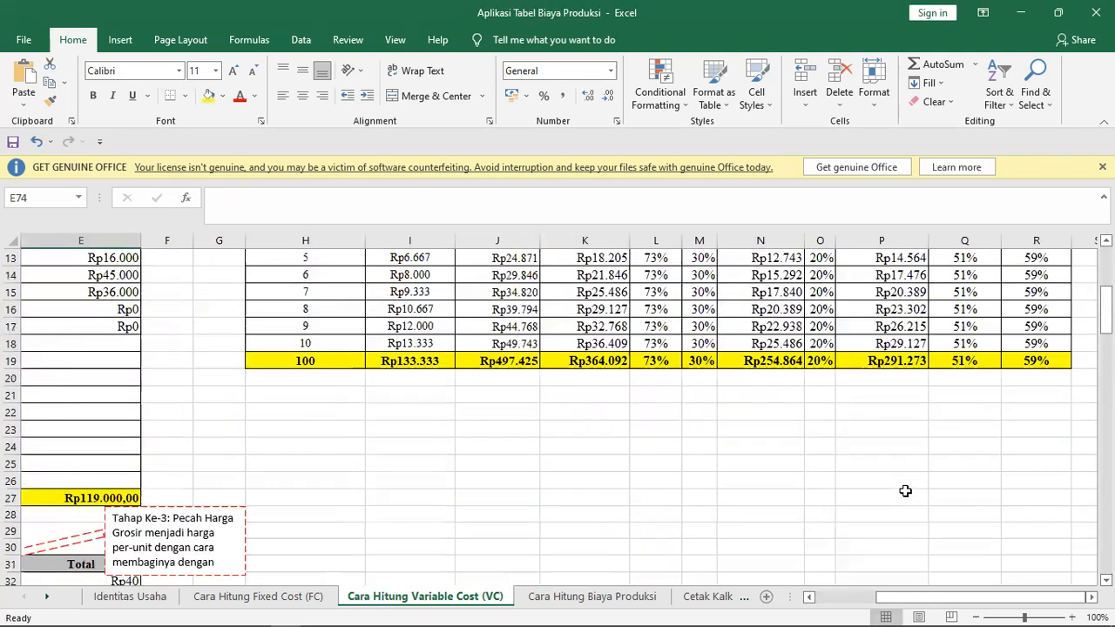
scroll(904, 491, "up", 1)
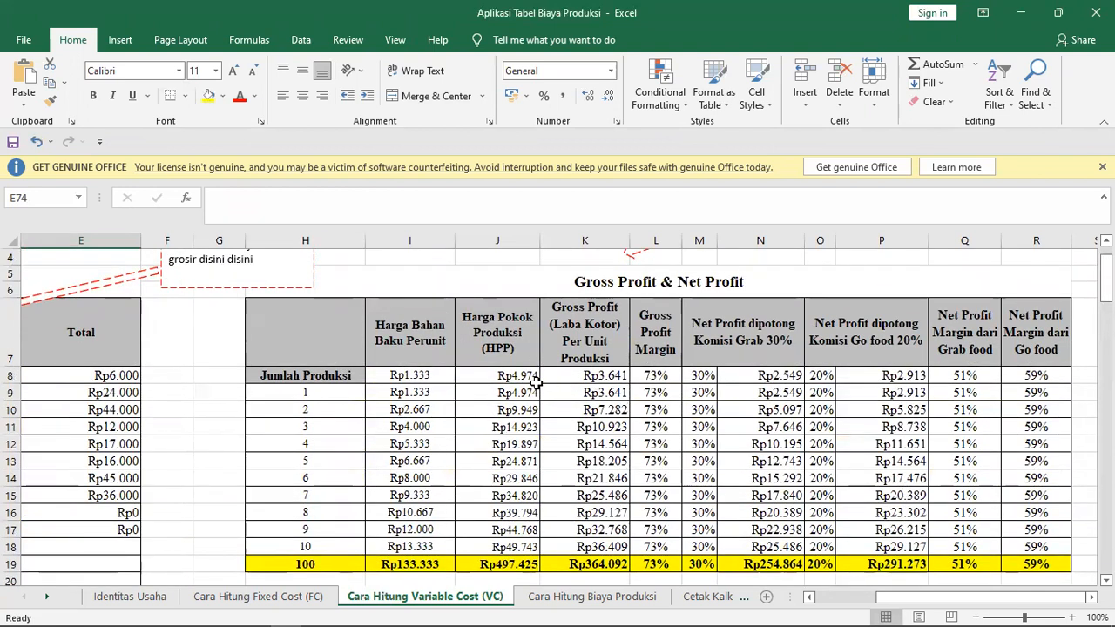
left_click(323, 394)
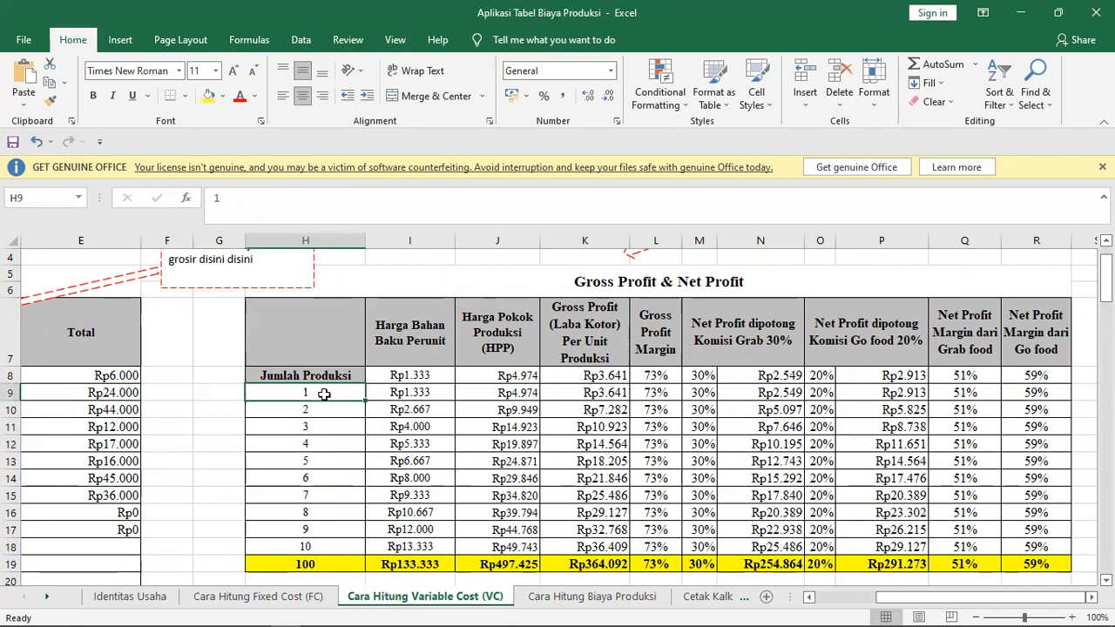
left_click(426, 392)
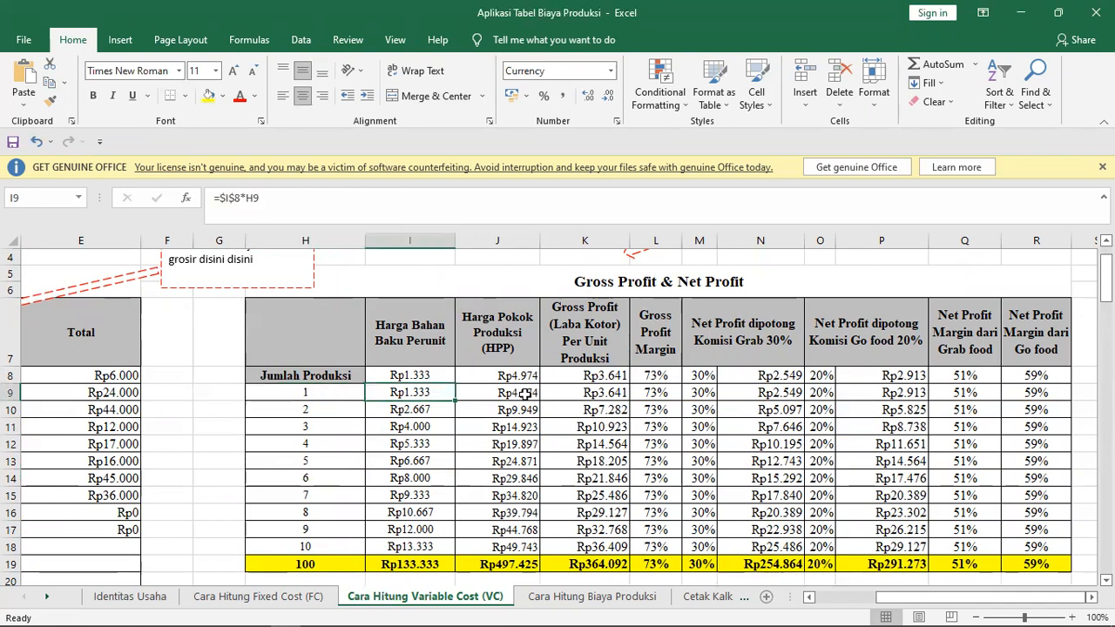
left_click(510, 394)
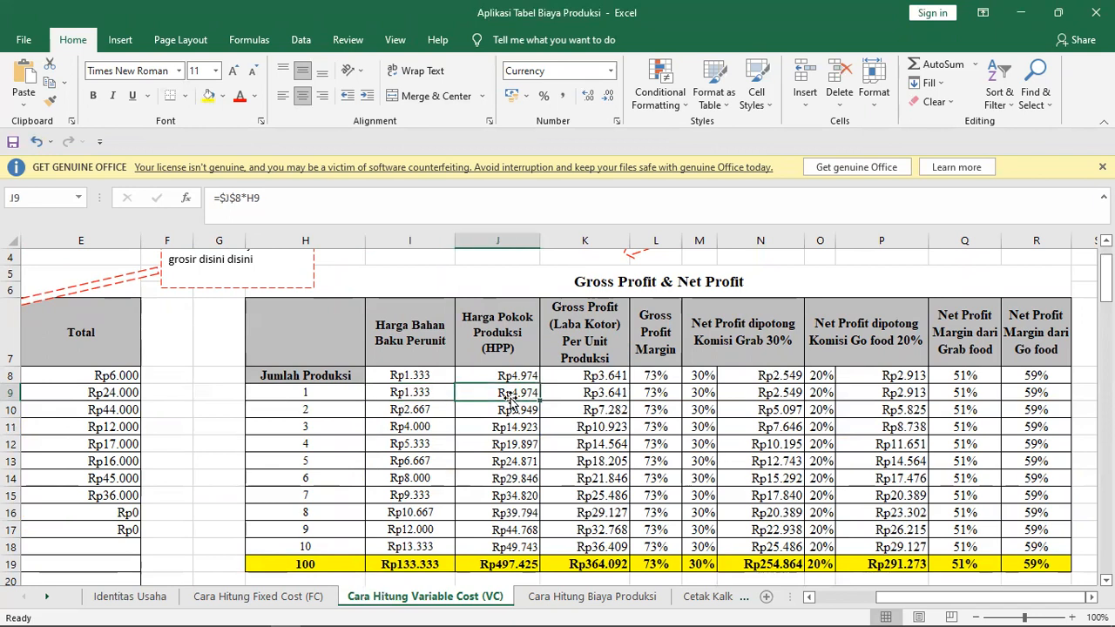
left_click(589, 393)
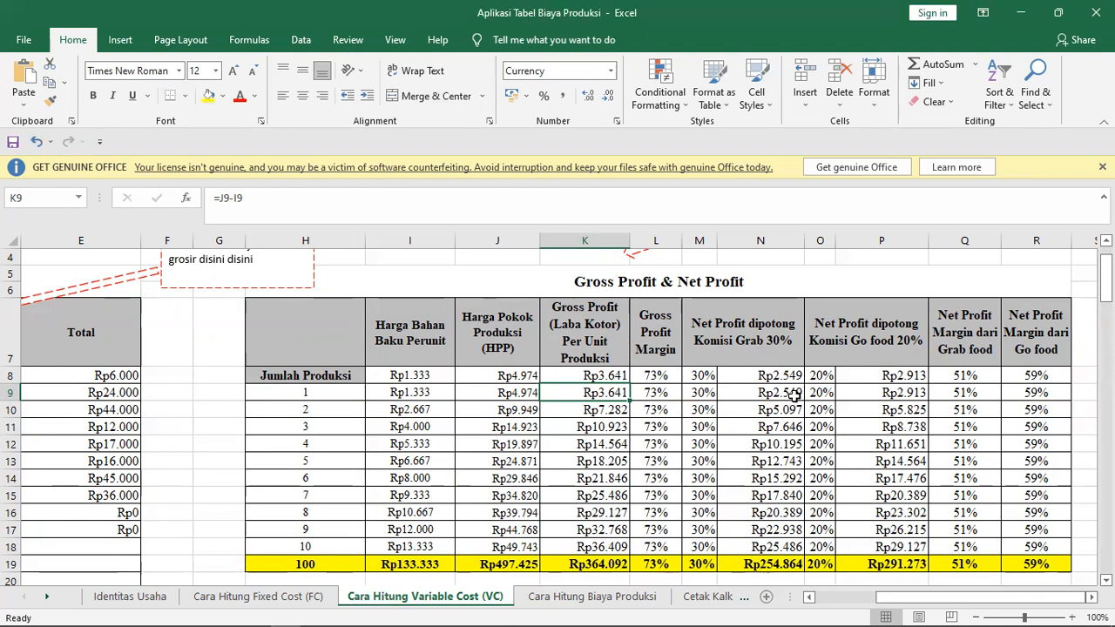
left_click(891, 392)
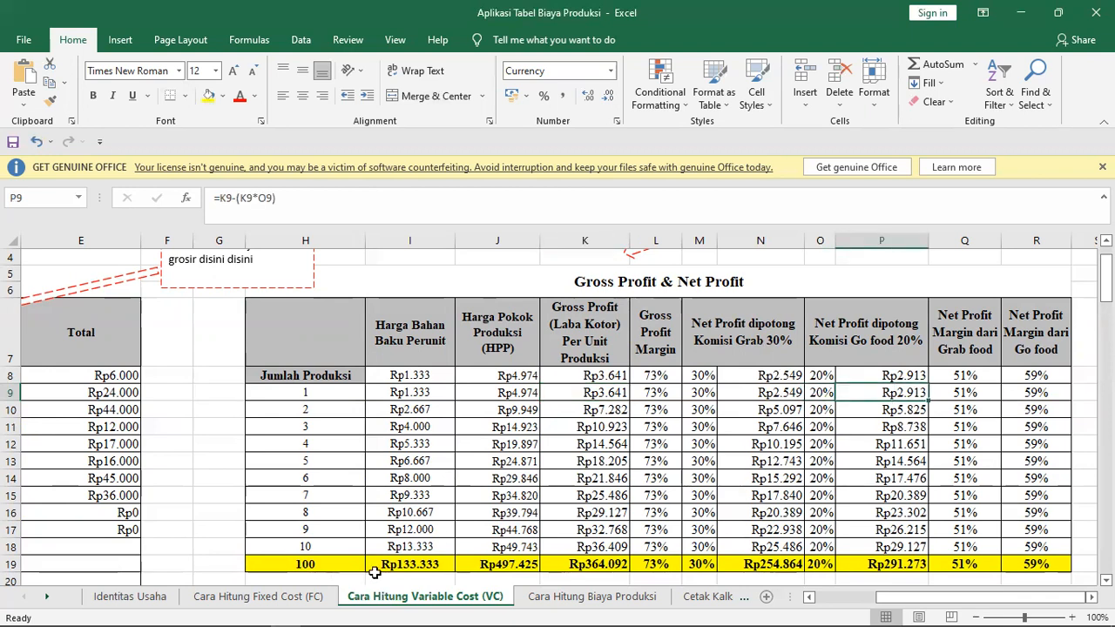
Step: Set the Jumlah Produksi in the table's highlighted last row (H19) to 150 and review that row's raw material cost formula
left_click_drag(971, 600, 906, 601)
scroll(652, 468, "down", 4)
scroll(742, 373, "up", 1)
left_click(746, 368)
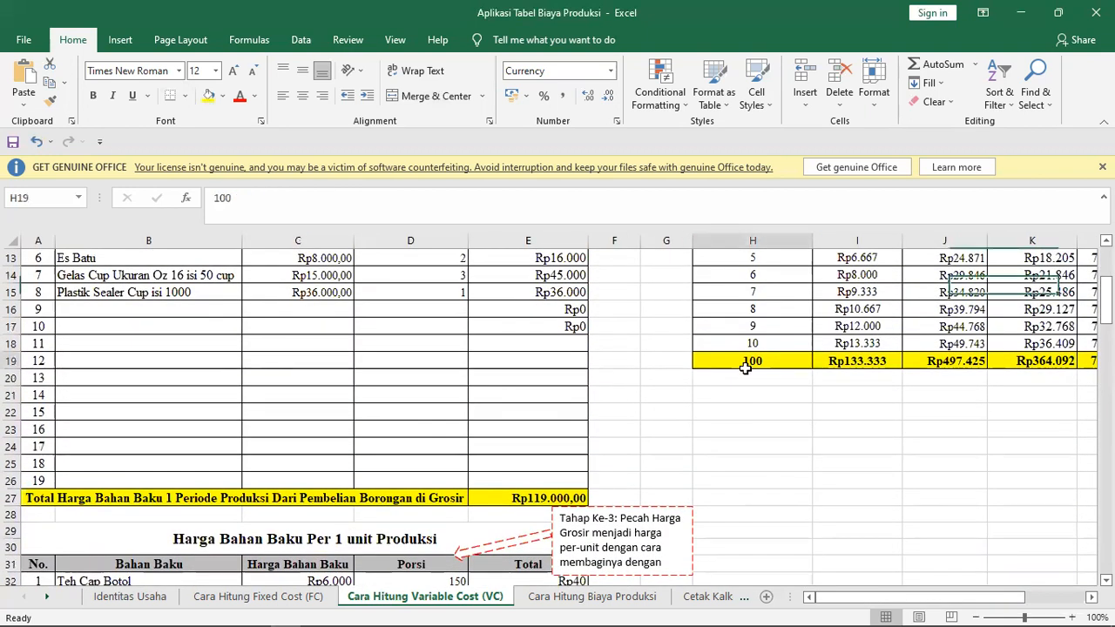
type("150")
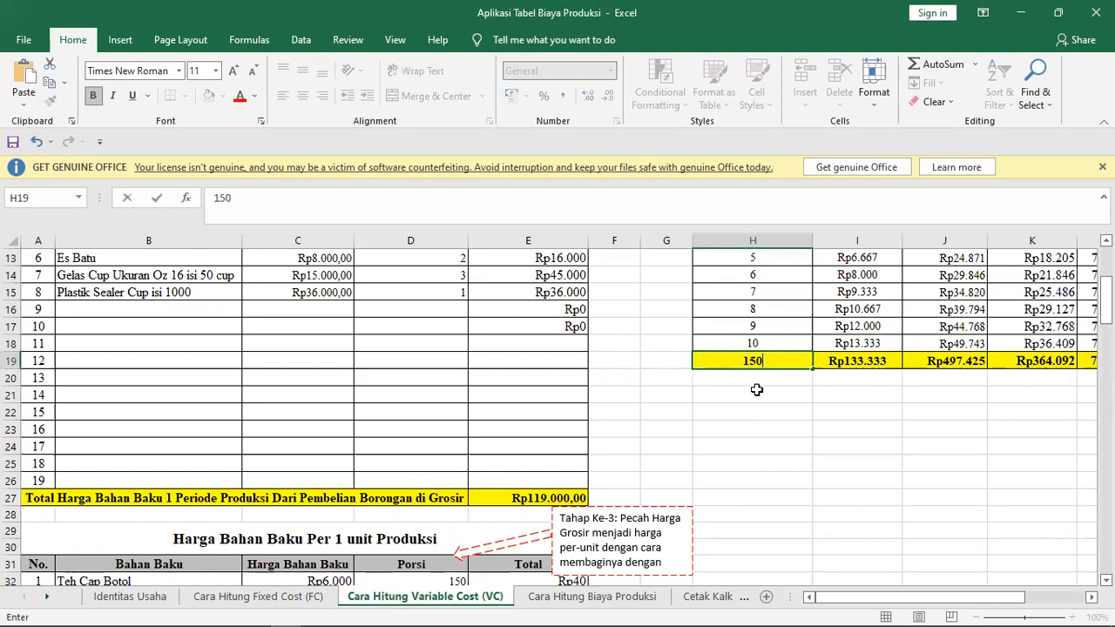
left_click(754, 391)
scroll(676, 435, "right", 2)
scroll(676, 435, "up", 3)
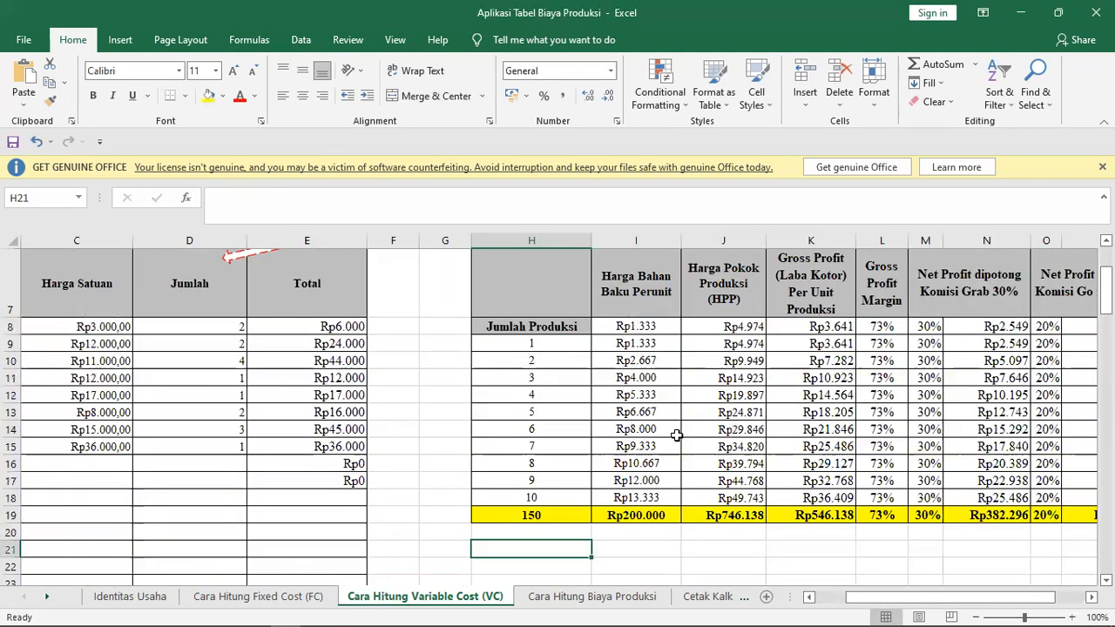
scroll(662, 479, "down", 1)
left_click(659, 515)
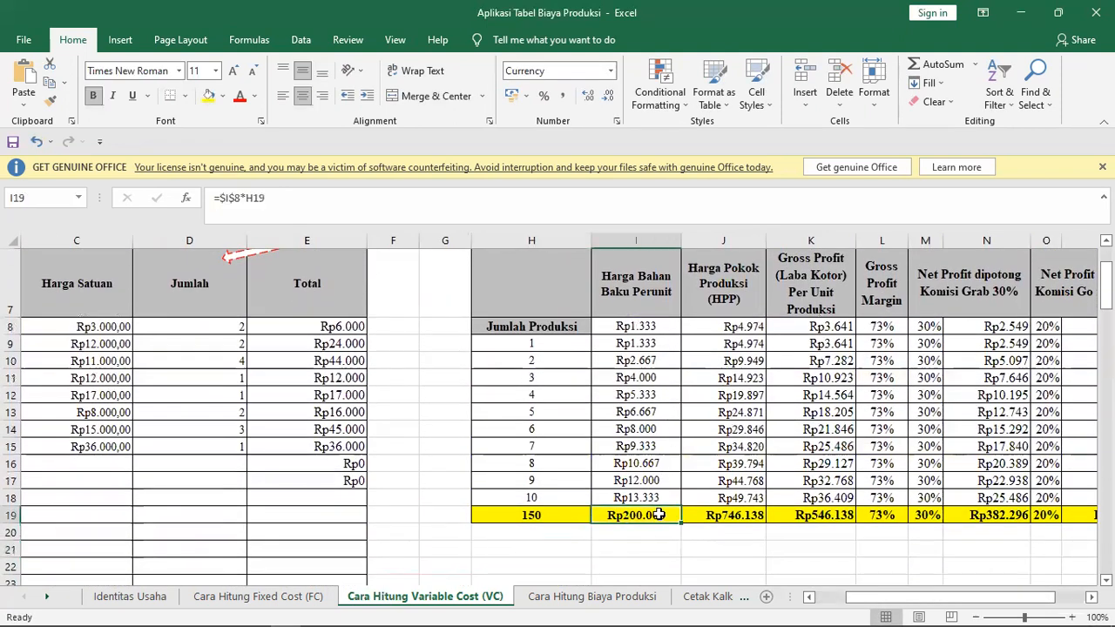
Step: Review the HPP, gross profit, Grab net profit and Go food net profit formulas in the highlighted row 19 of the Gross Profit & Net Profit table
left_click(747, 515)
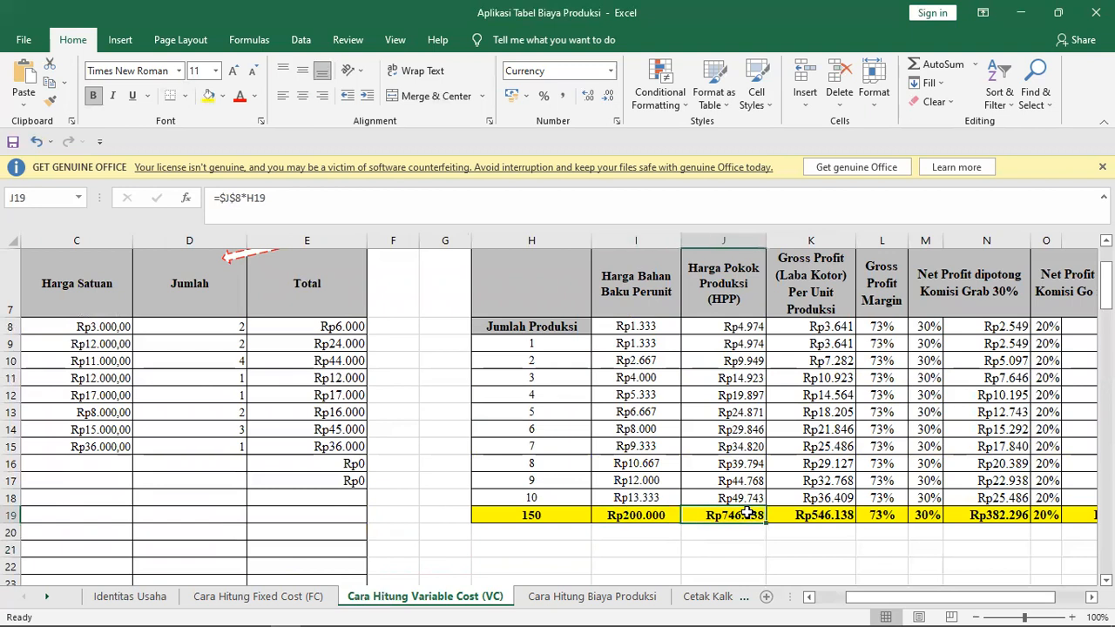
left_click(830, 516)
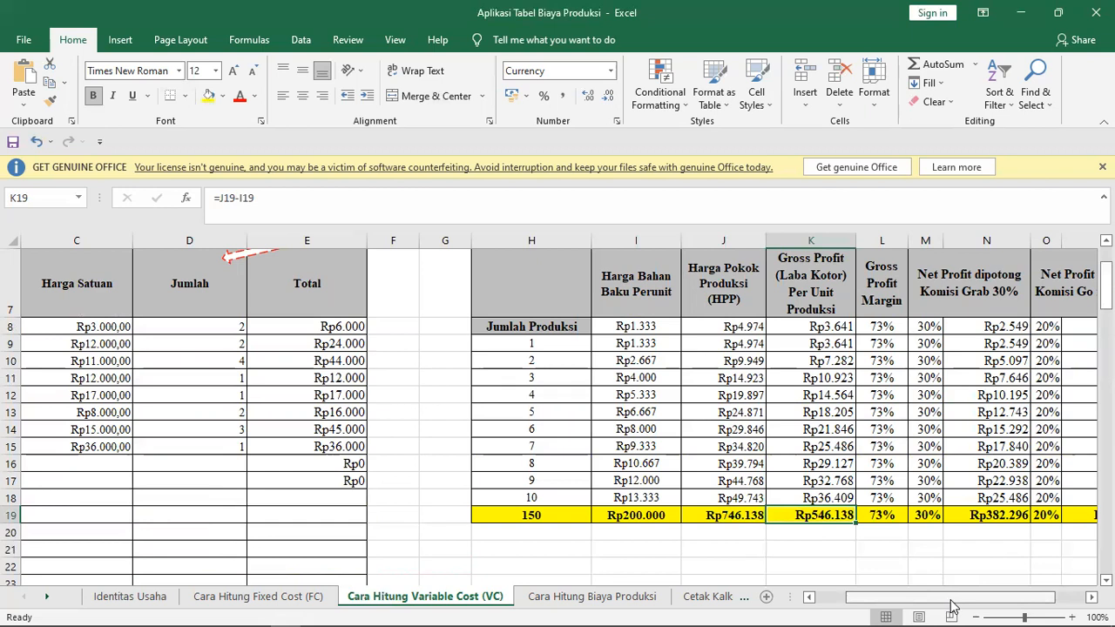
left_click_drag(952, 605, 981, 601)
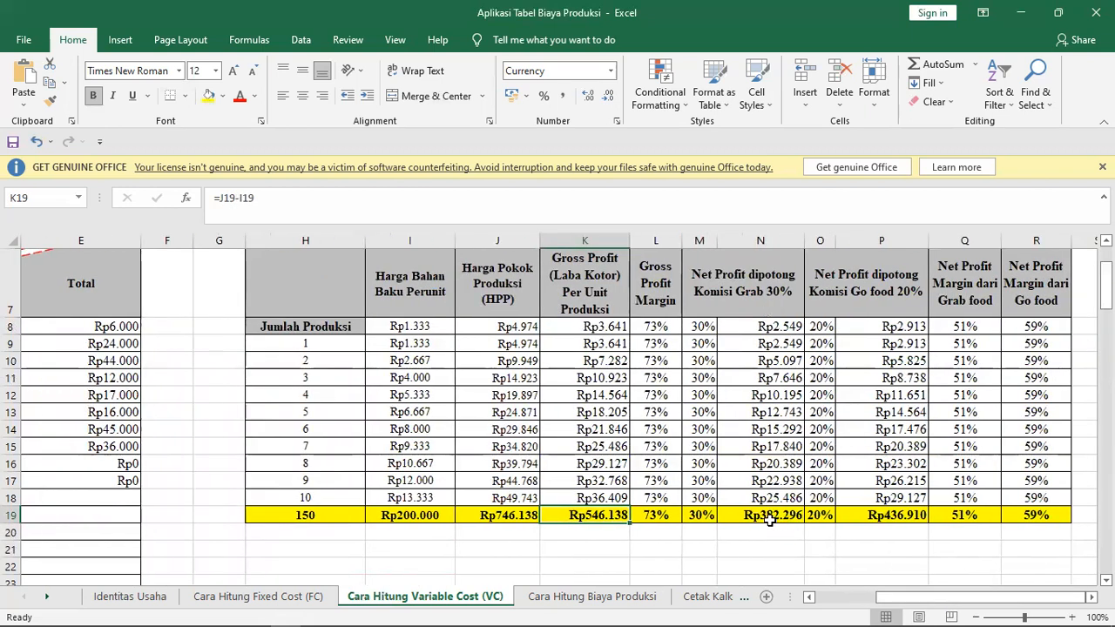
left_click(770, 516)
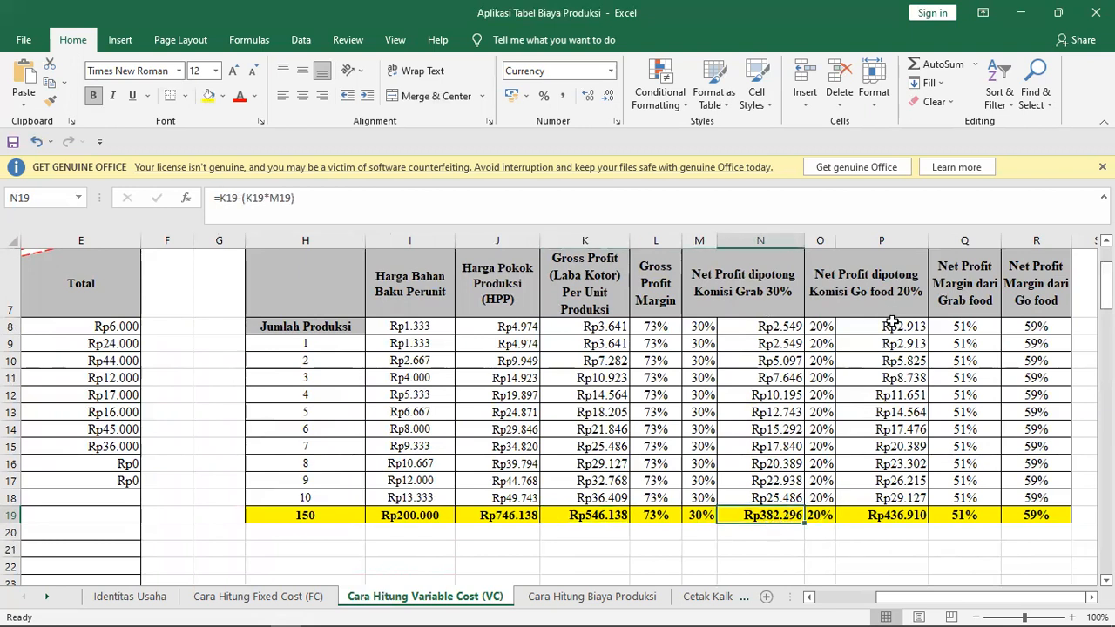
left_click(908, 516)
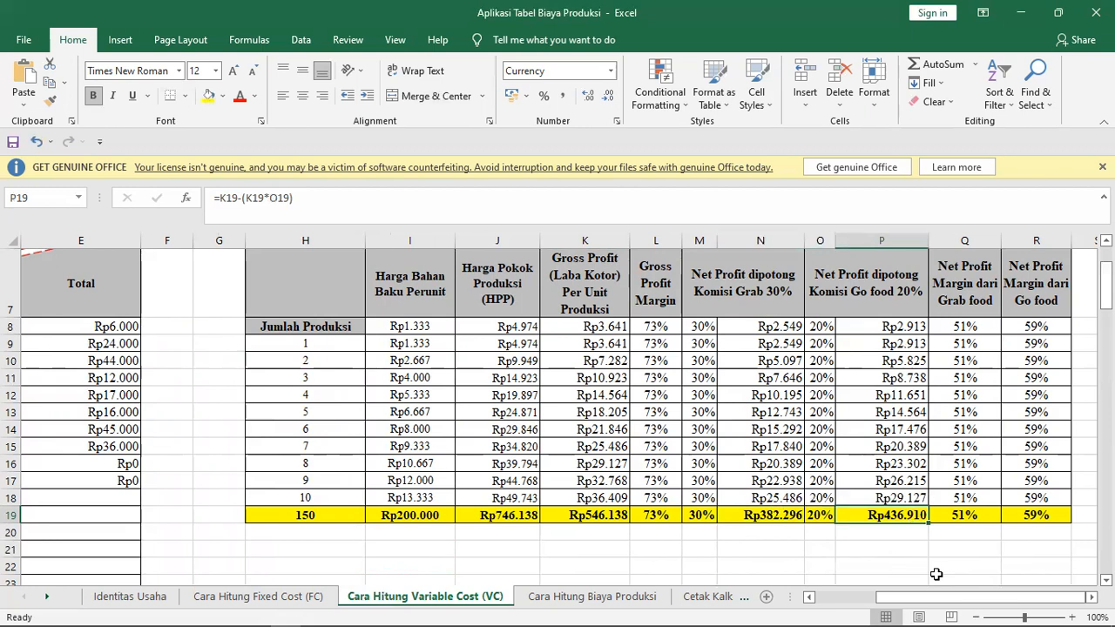
scroll(891, 548, "up", 1)
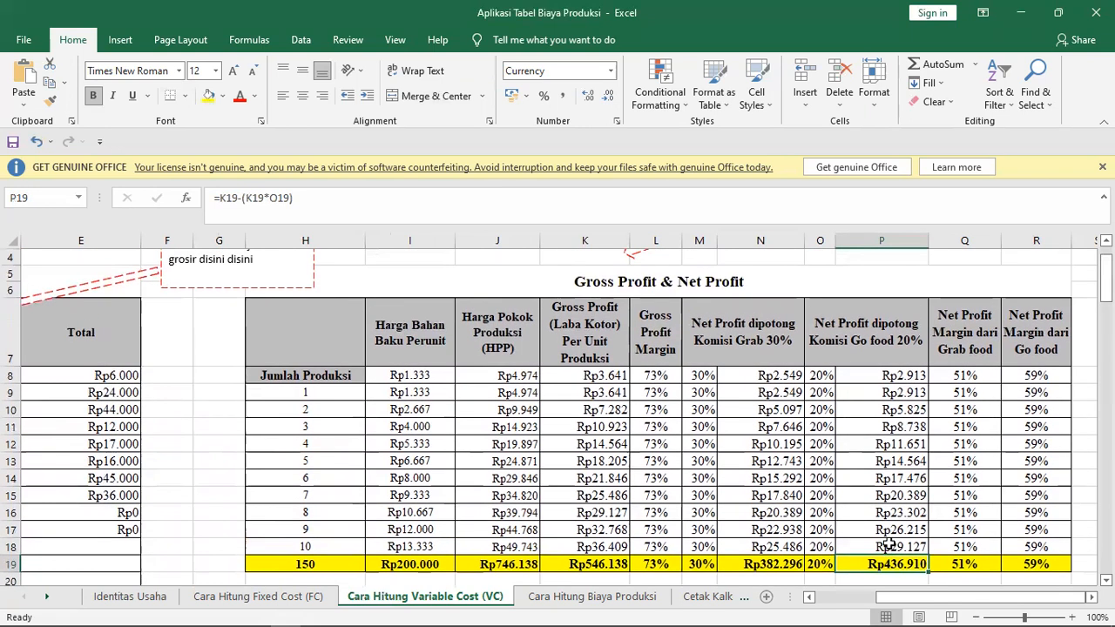
left_click(631, 277)
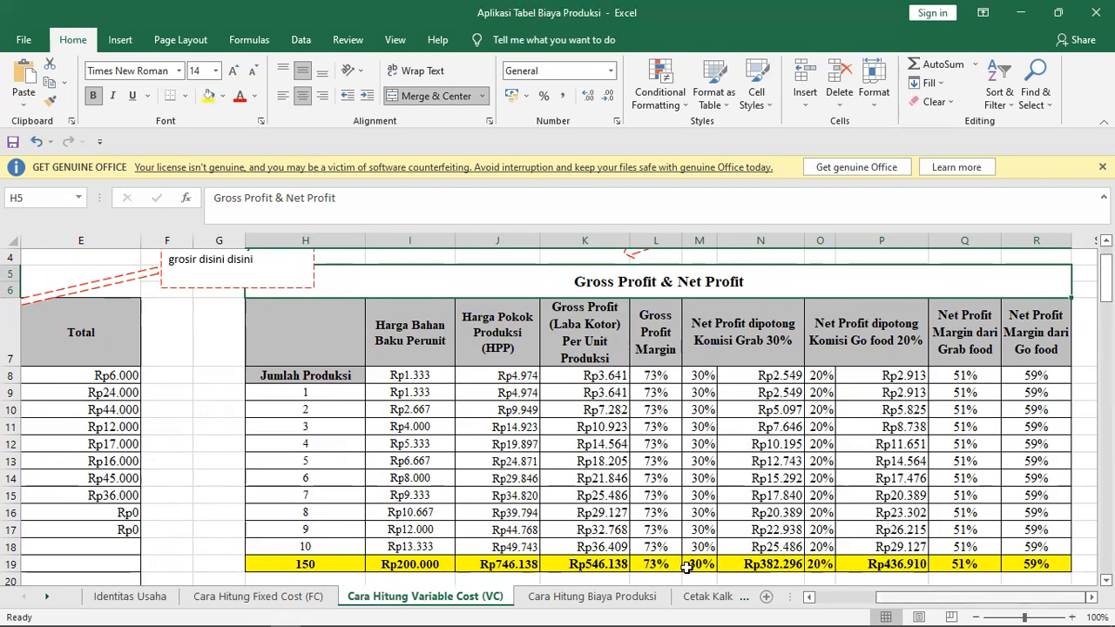
Step: Go through the Identitas Usaha home sheet to view the Biaya Produksi table and chart, and return home
scroll(680, 540, "left", 3)
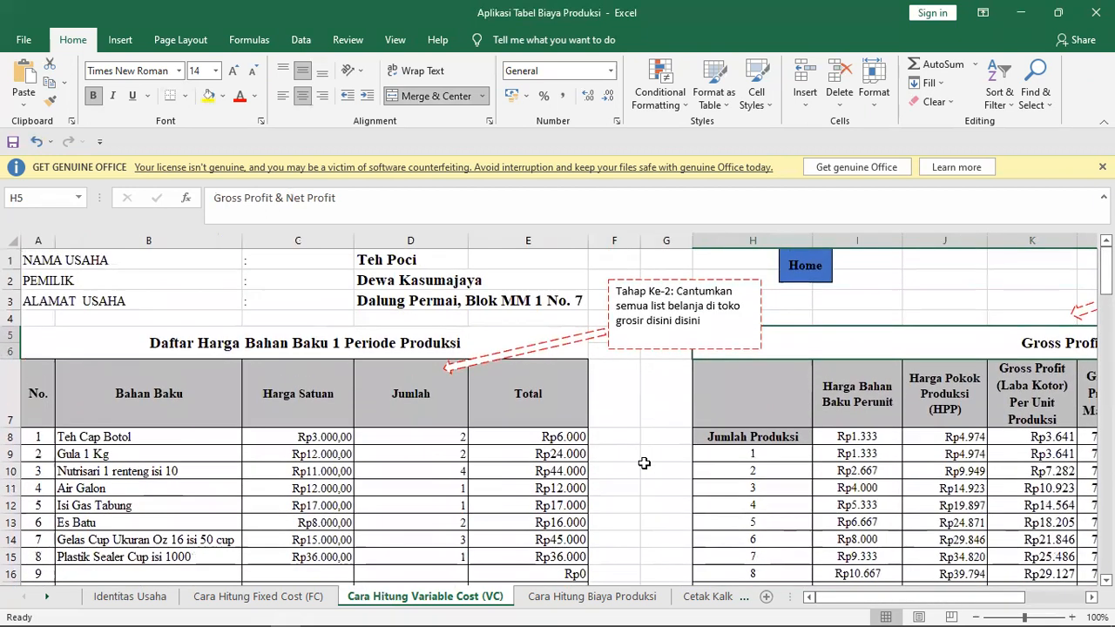
left_click(805, 266)
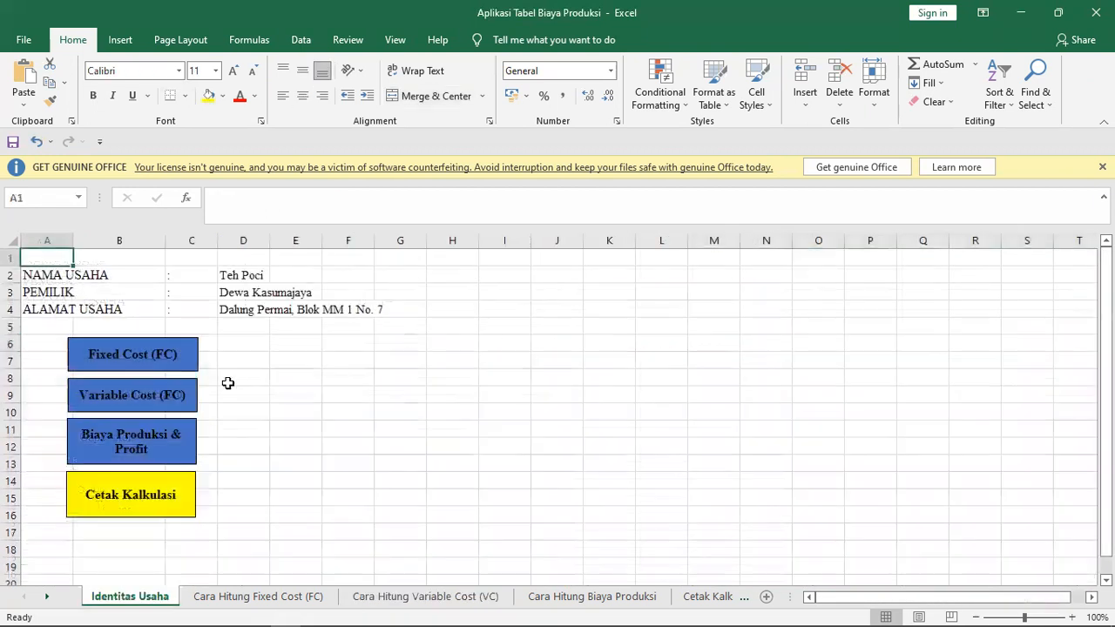
left_click(156, 436)
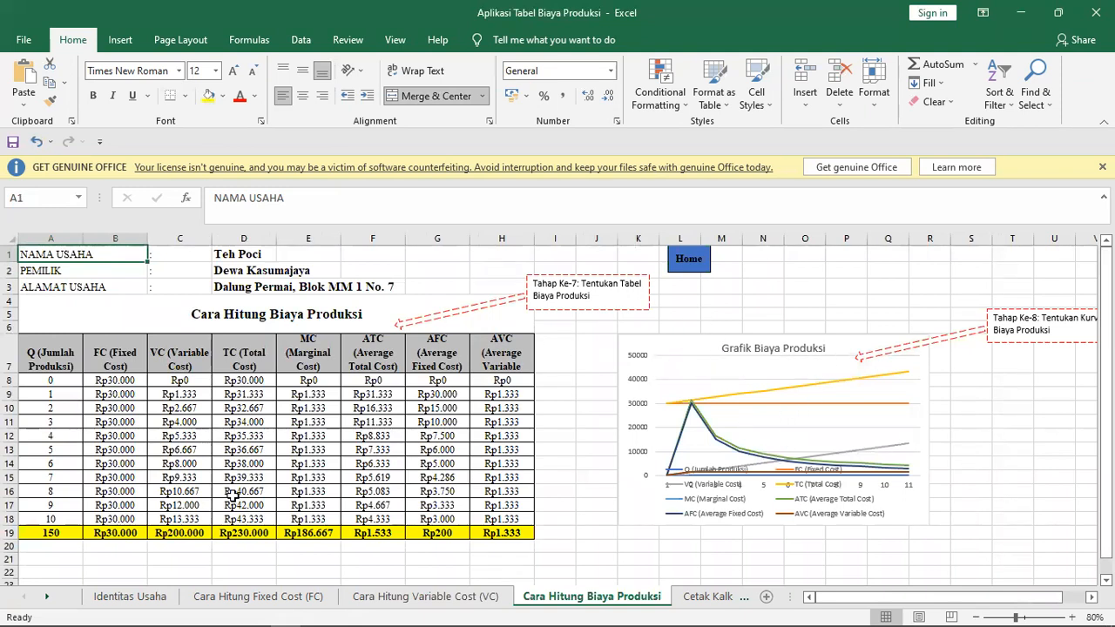
left_click(689, 259)
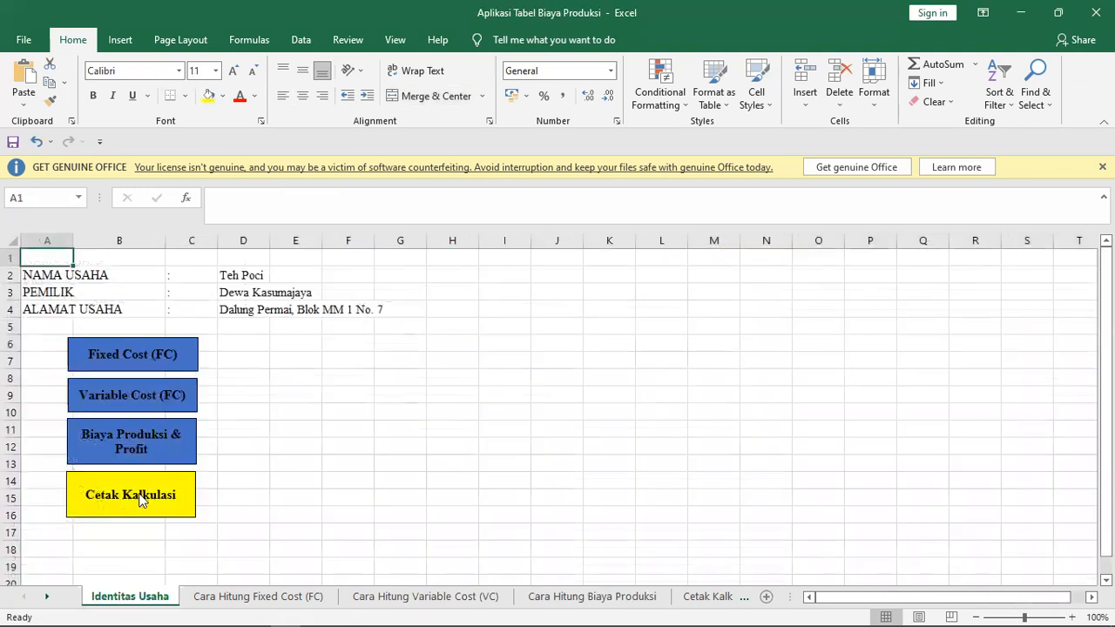
Step: On the Cetak Kalkulasi sheet, set the Jumlah Produksi in the highlighted last row of the production cost table (A94) to 150
left_click(139, 498)
scroll(327, 432, "down", 11)
scroll(328, 433, "down", 5)
scroll(327, 430, "up", 16)
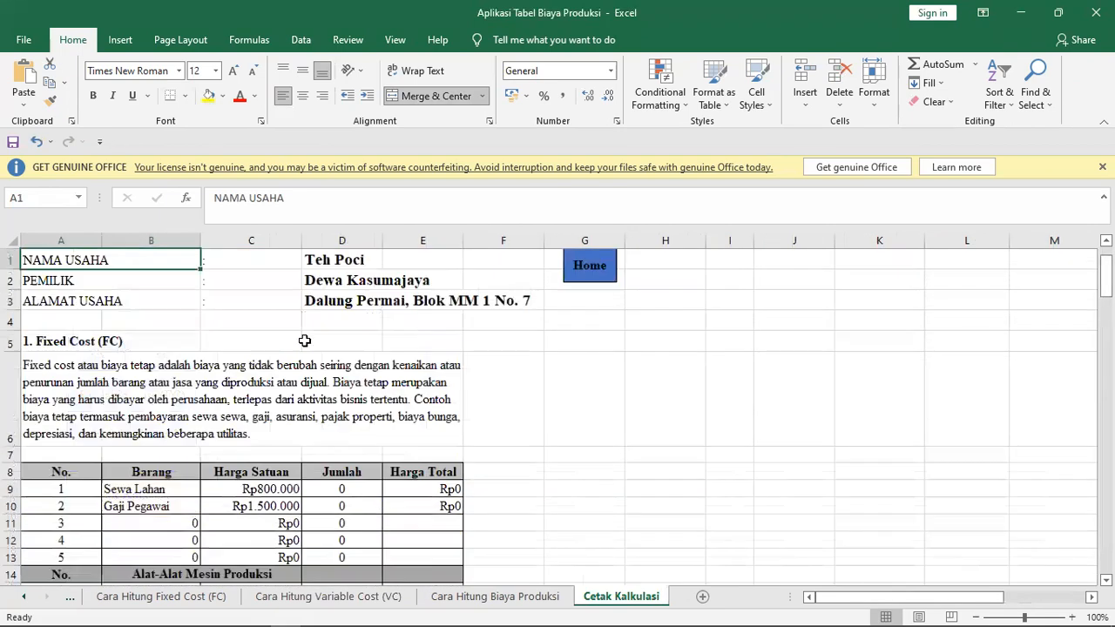
scroll(302, 340, "down", 11)
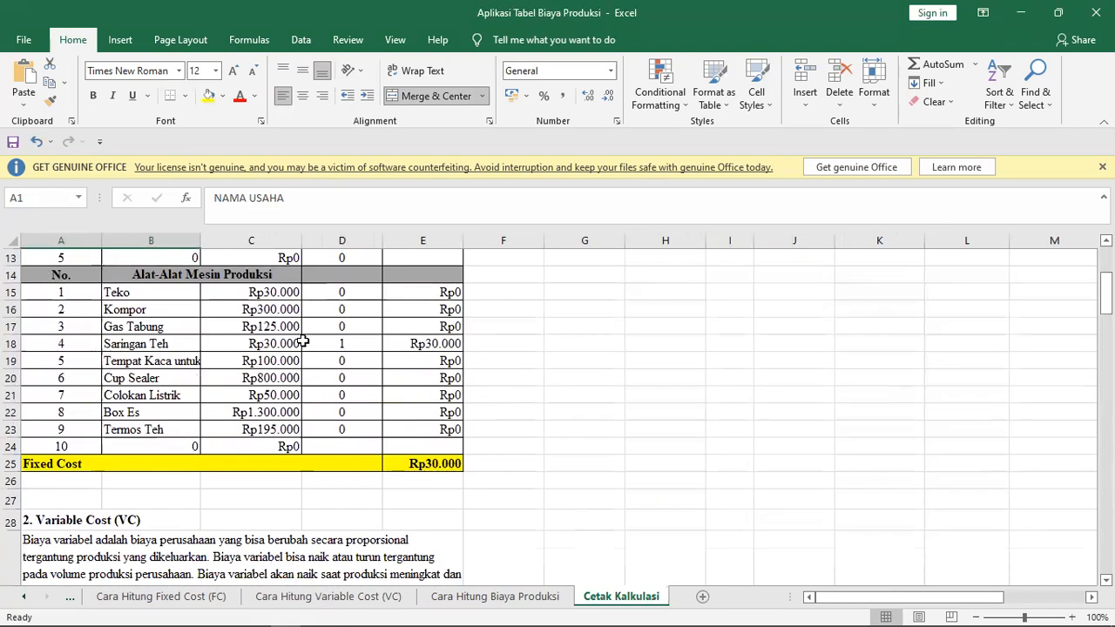
scroll(302, 340, "down", 11)
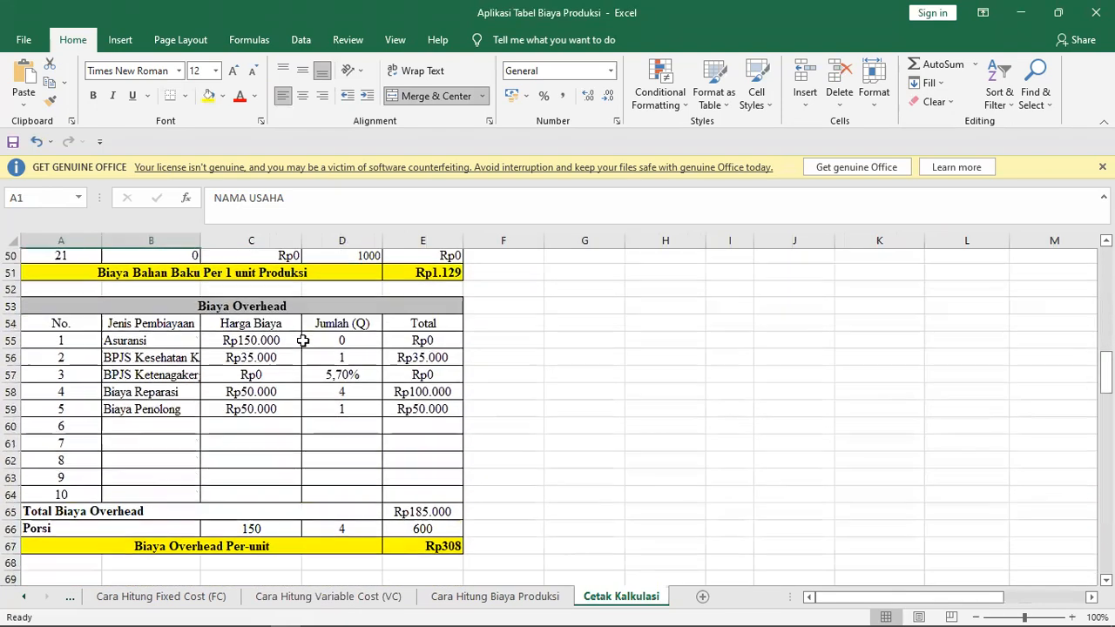
scroll(303, 341, "down", 5)
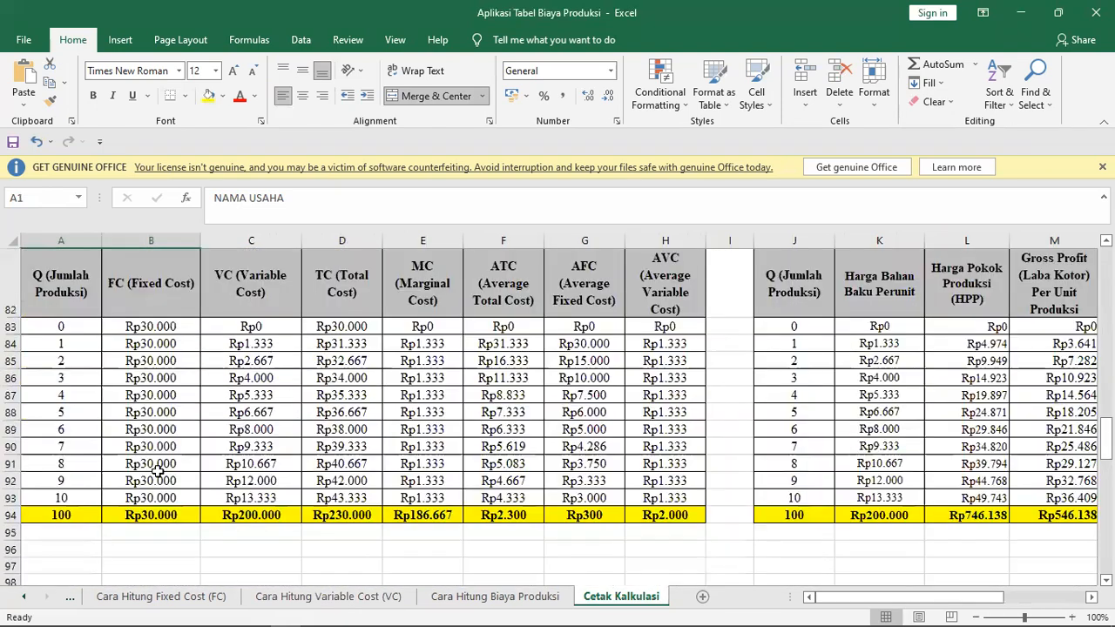
left_click(56, 516)
type("150")
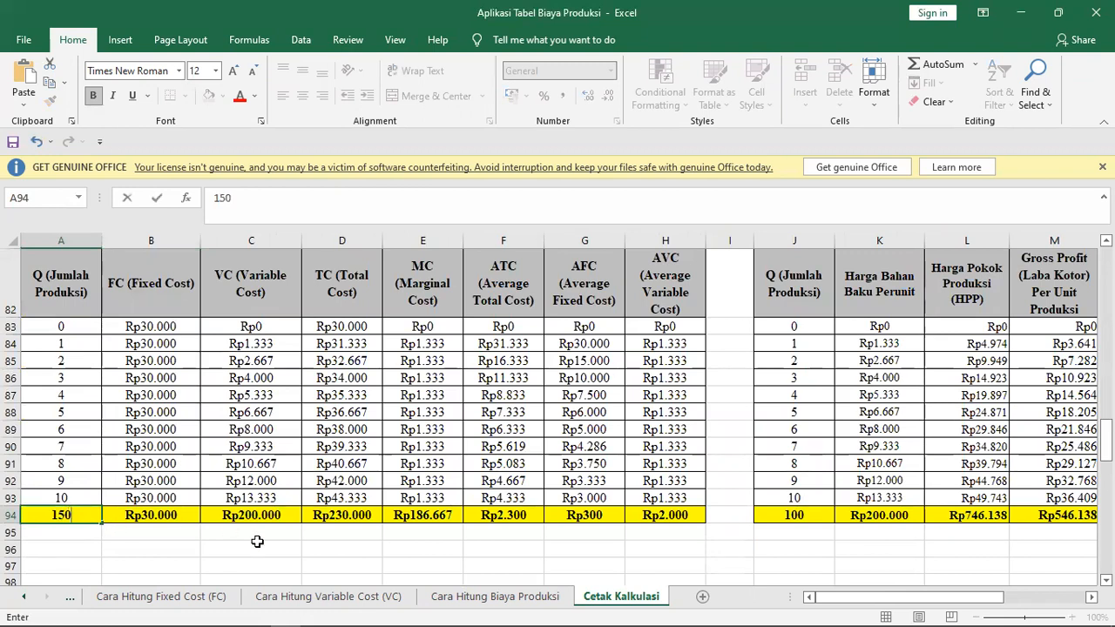
left_click(253, 544)
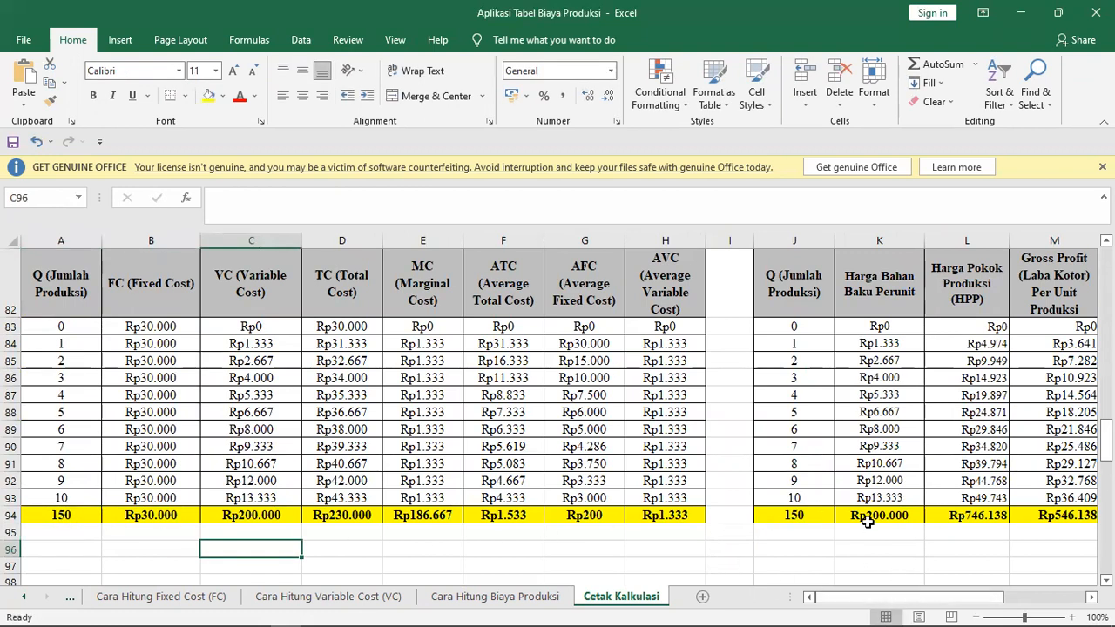
Step: Examine the Gross Profit dan Net Profit, Biaya Produksi and earlier cost tables on the Cetak Kalkulasi sheet, and return to the home sheet
scroll(868, 523, "up", 2)
scroll(739, 416, "down", 2)
left_click_drag(897, 601, 1028, 604)
scroll(993, 533, "up", 2)
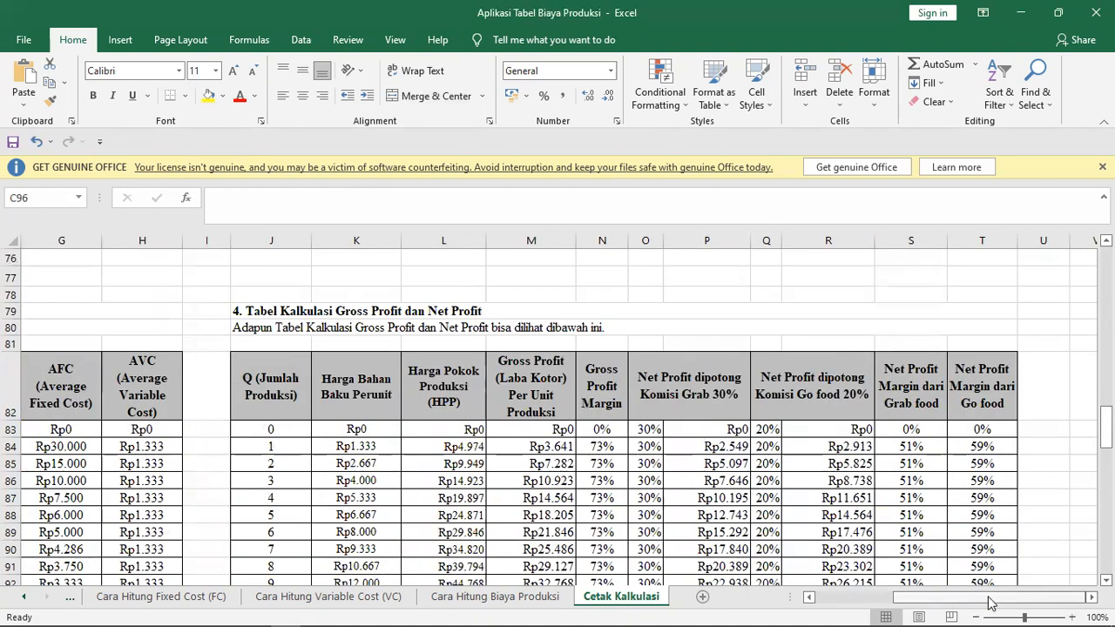
left_click_drag(991, 603, 906, 603)
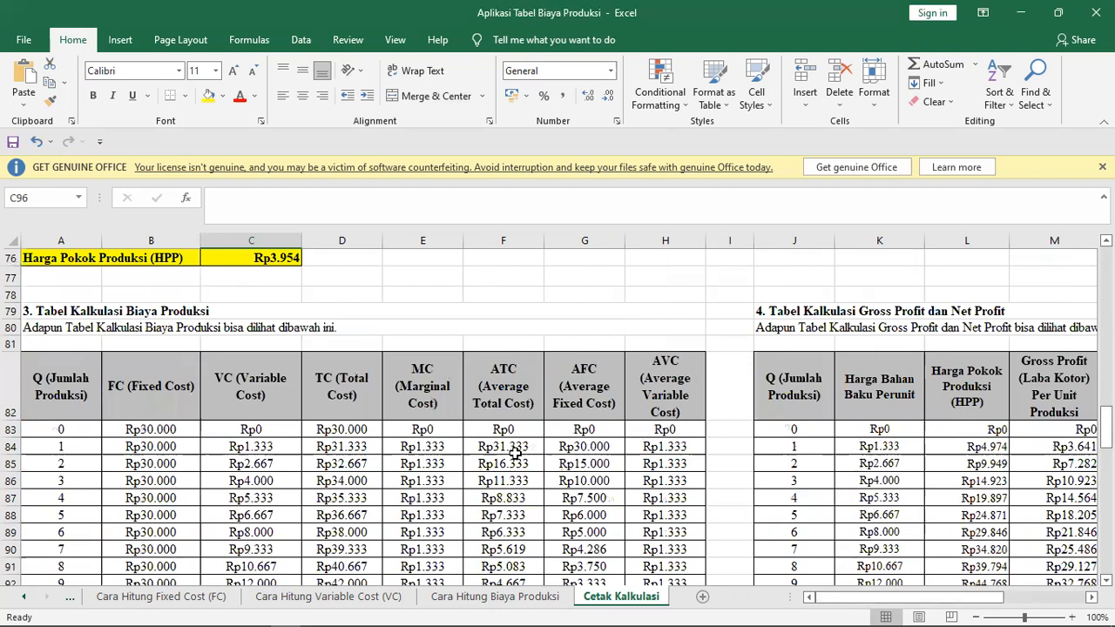
scroll(515, 453, "down", 2)
scroll(515, 453, "up", 12)
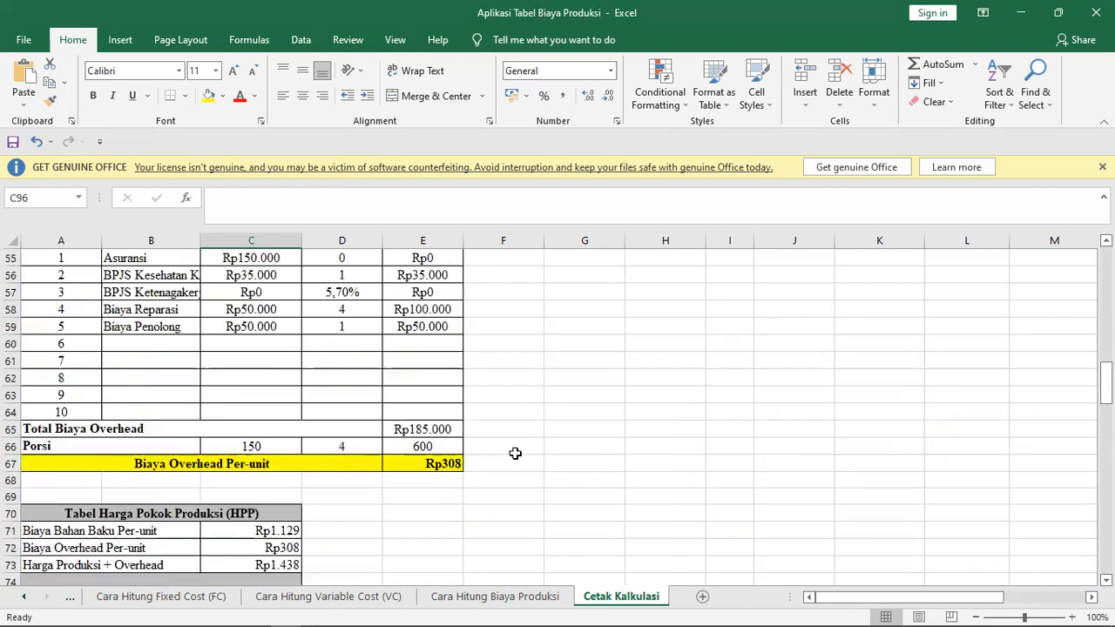
scroll(515, 453, "up", 15)
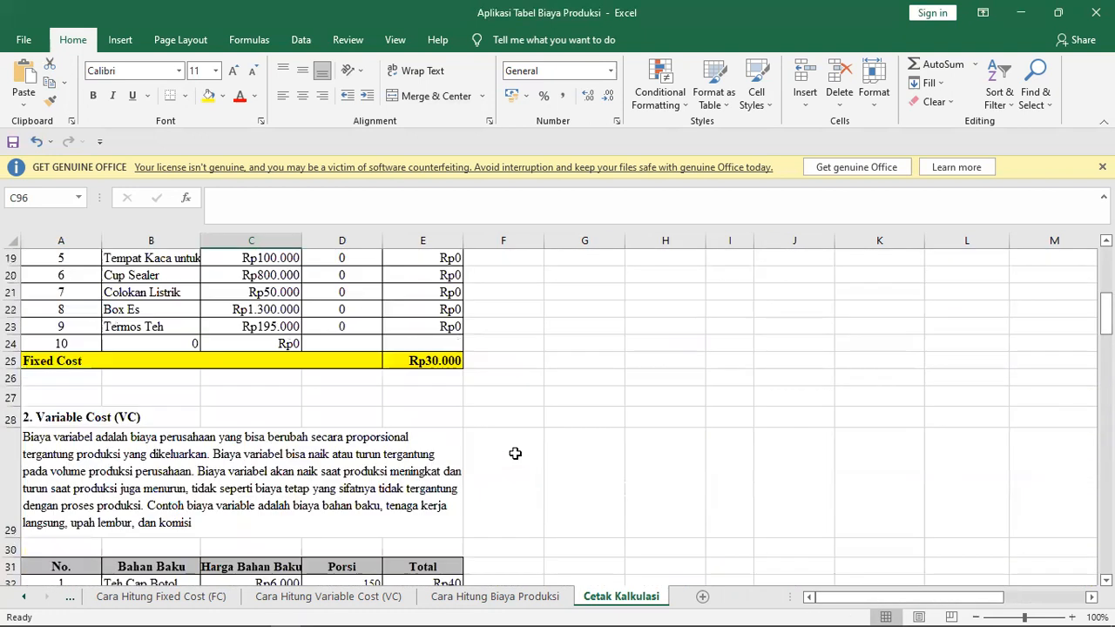
left_click(585, 270)
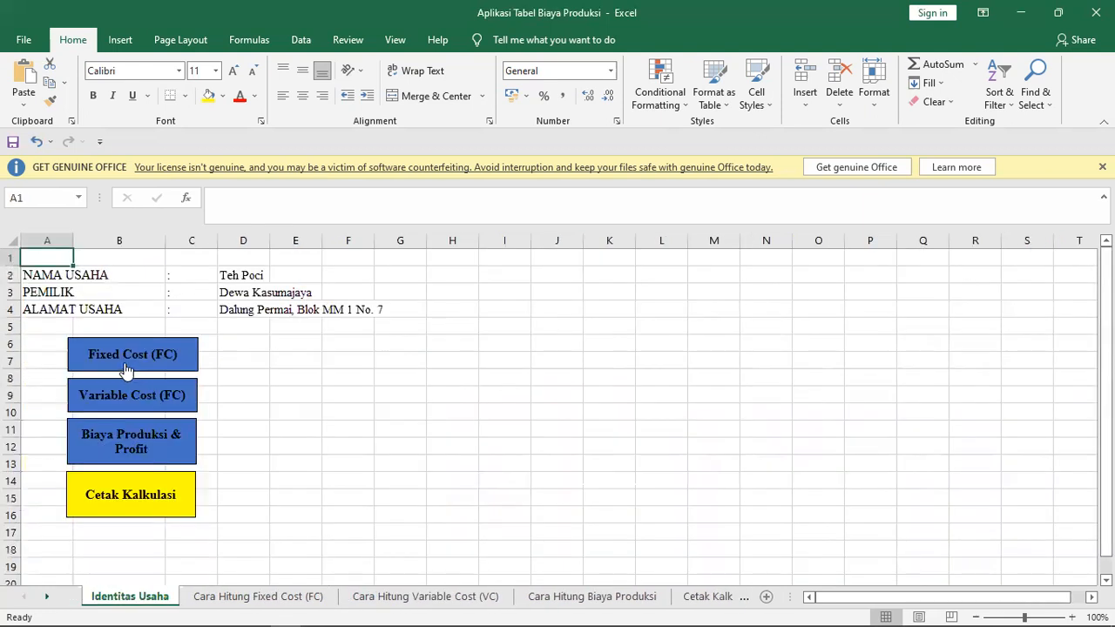